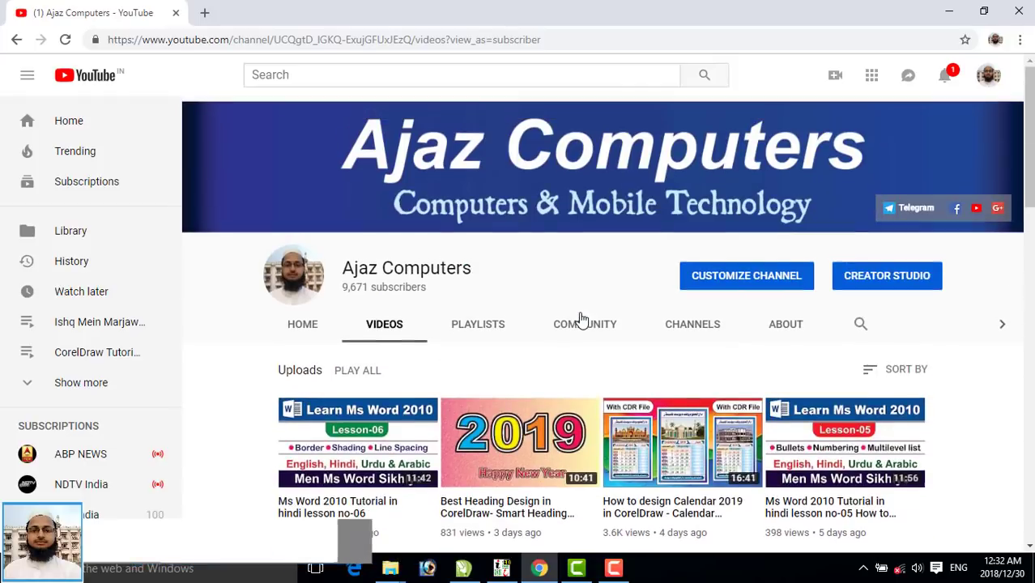
- Switch to CorelDRAW and create a page-sized rectangle frame on Page 1, leaving it selected
click(464, 568)
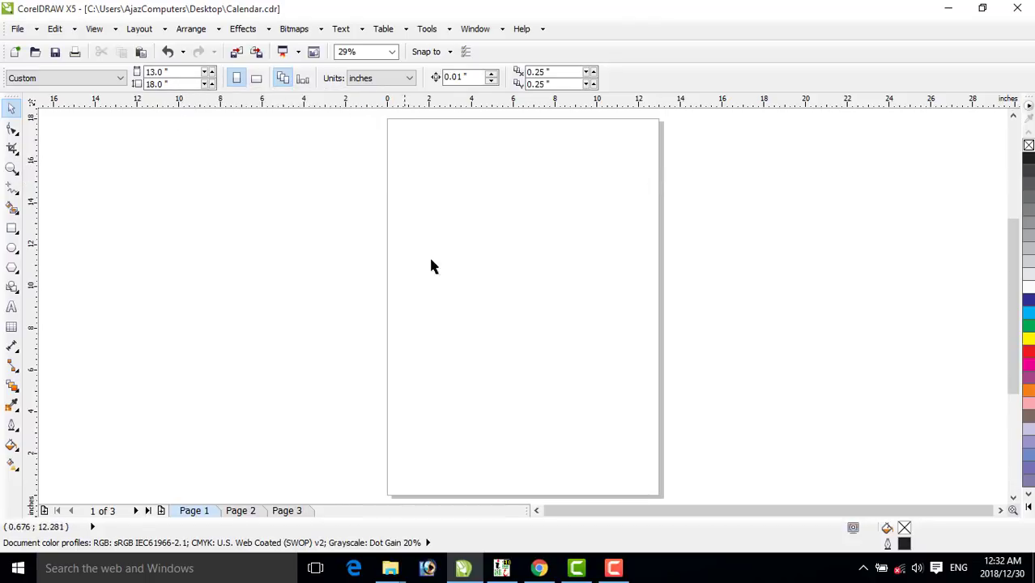
double_click(12, 228)
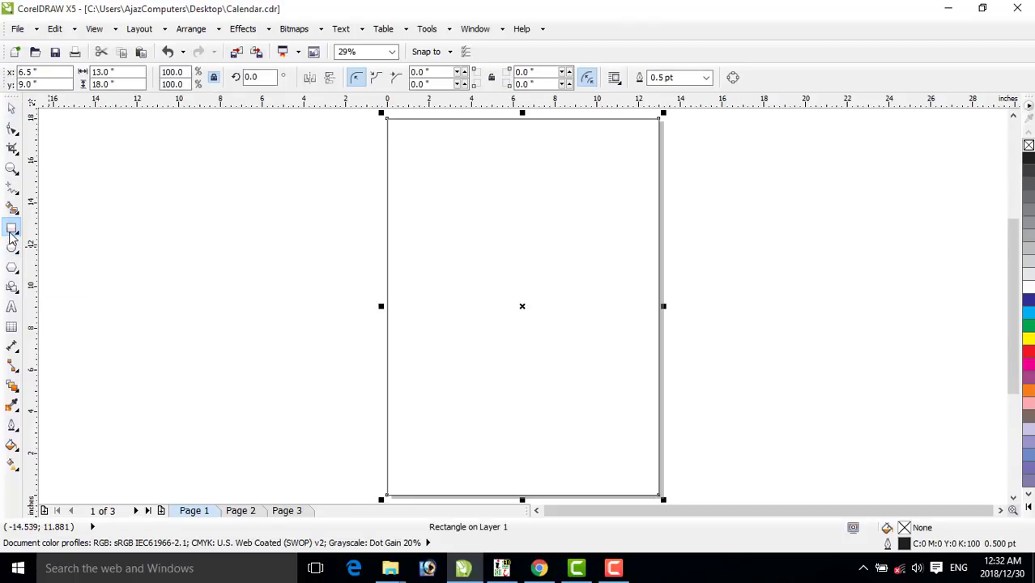
click(12, 107)
click(306, 200)
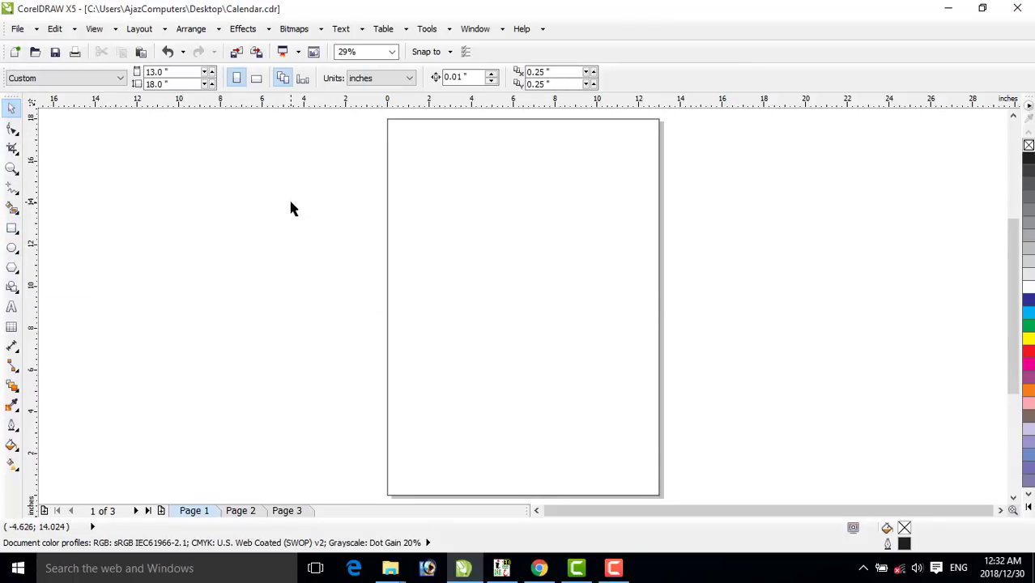
click(387, 251)
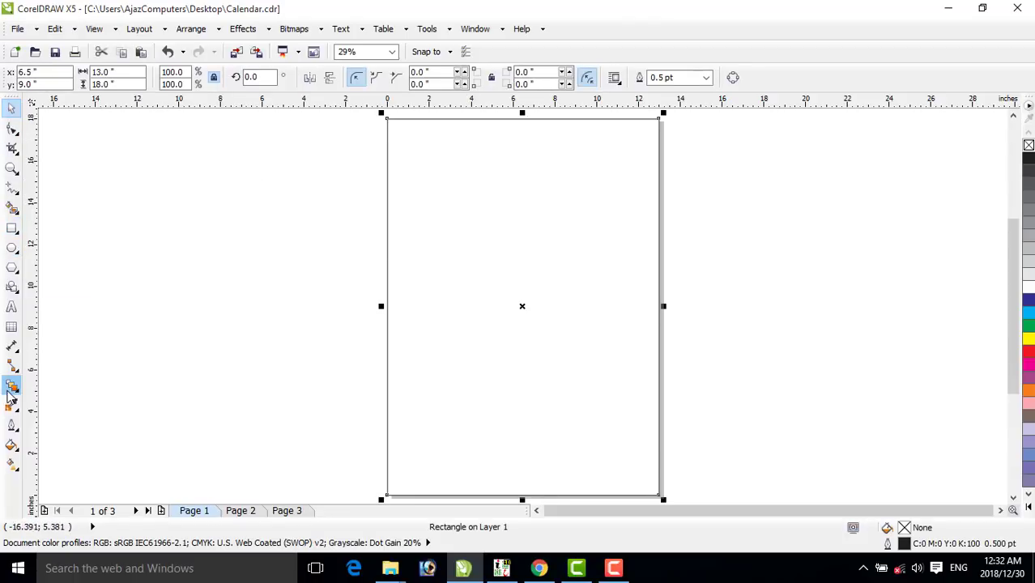
- Apply a one-step inside contour to the page frame with an offset of 0.4 inches
click(12, 391)
click(61, 410)
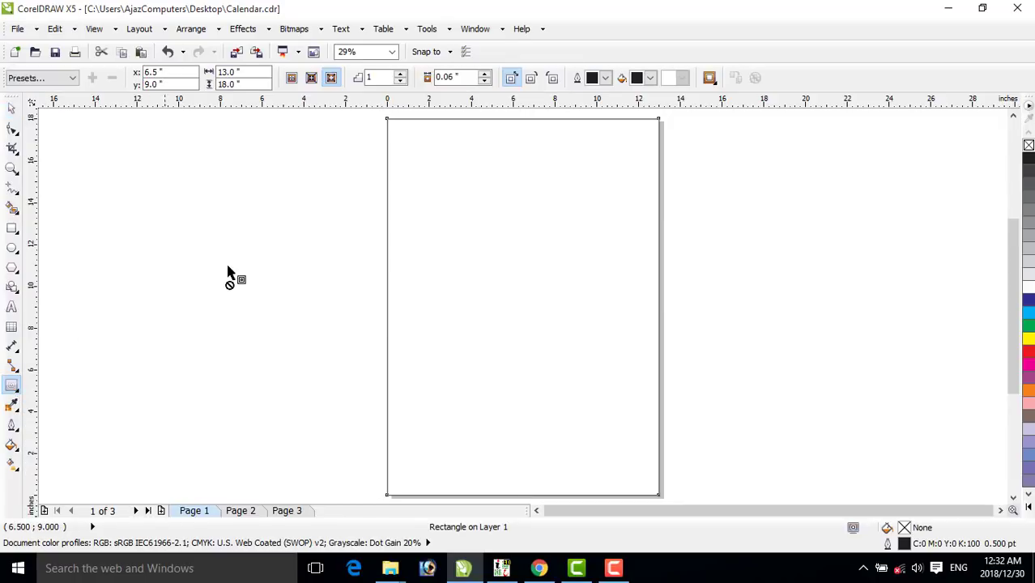
click(311, 78)
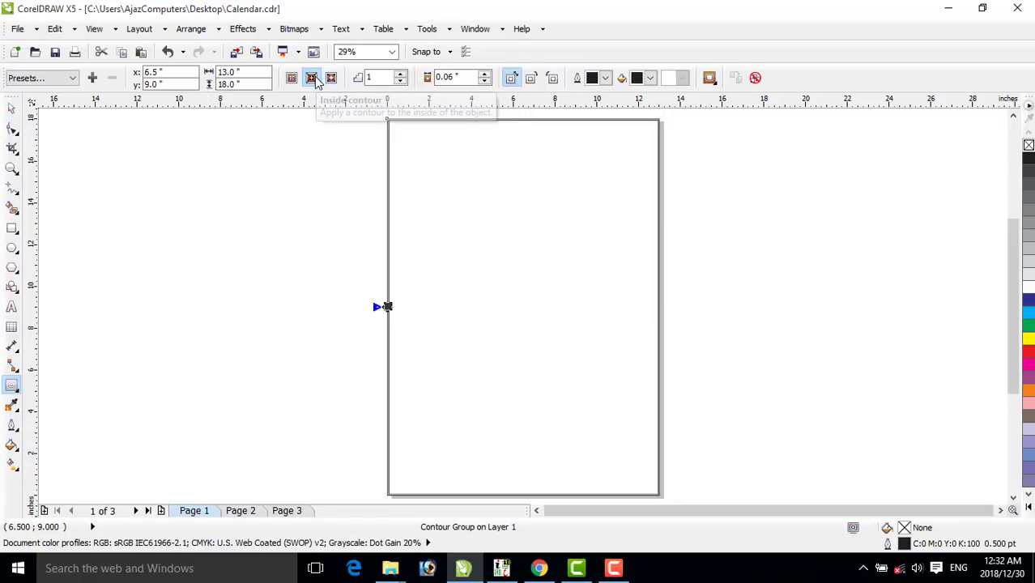
click(486, 74)
double_click(449, 77)
text(0.137)
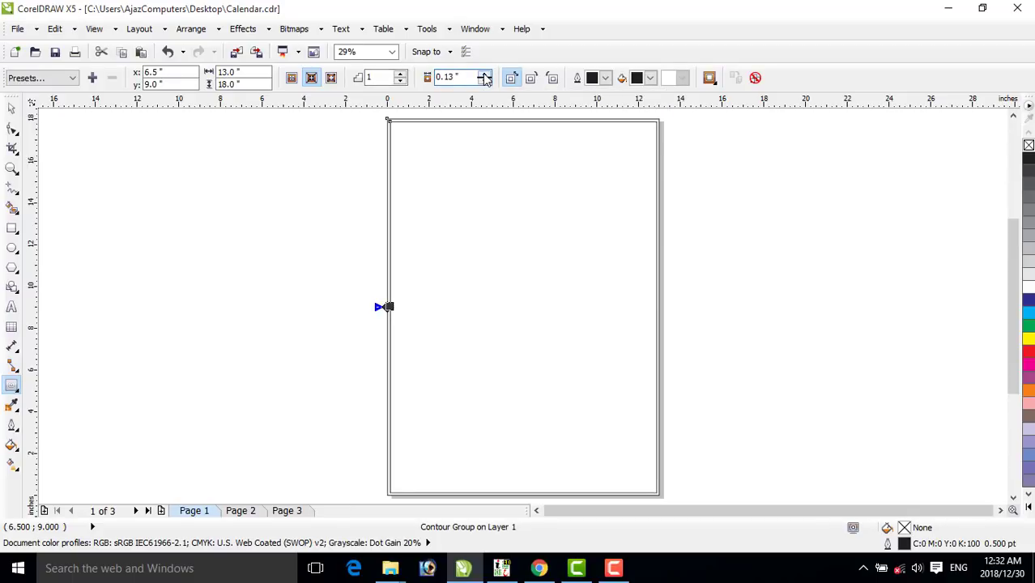
double_click(458, 77)
text(.)
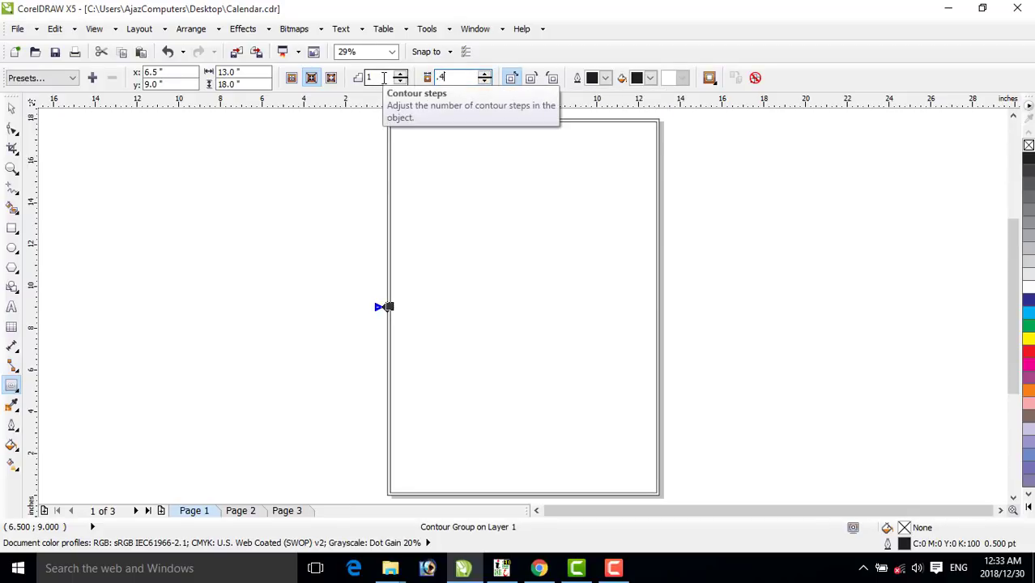
text(4)
key(Return)
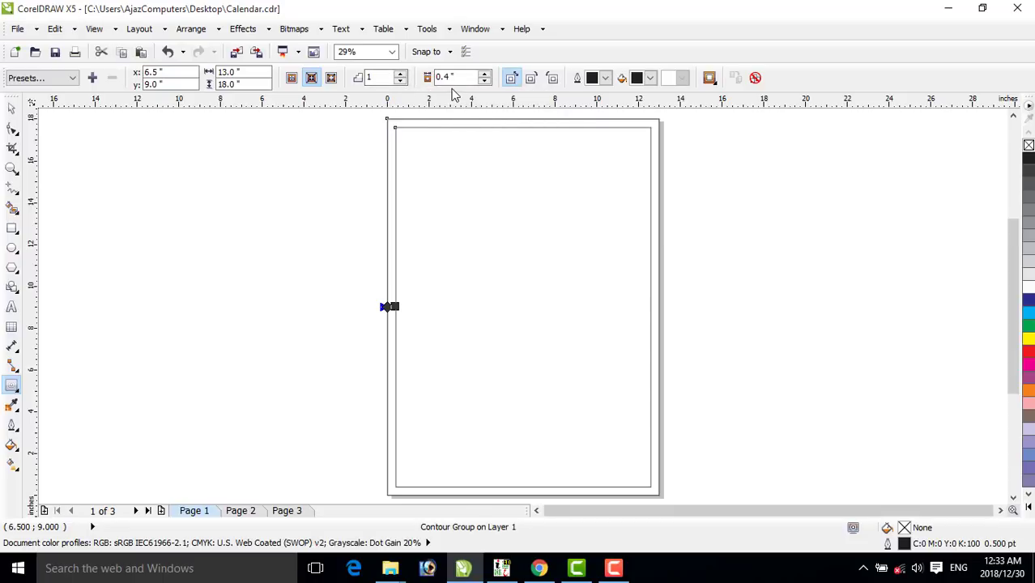
- Break the contour group apart so that the inset rectangle is a separate object
click(12, 108)
right_click(482, 216)
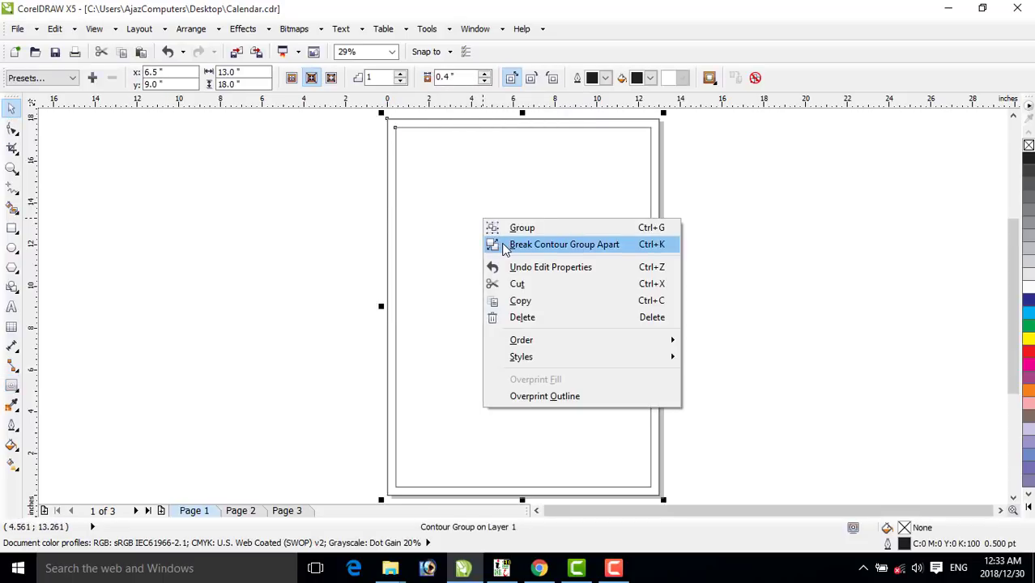
click(563, 244)
click(293, 214)
- Apply a one-step inside contour to the inset rectangle with an offset of 0.18 inches
click(389, 223)
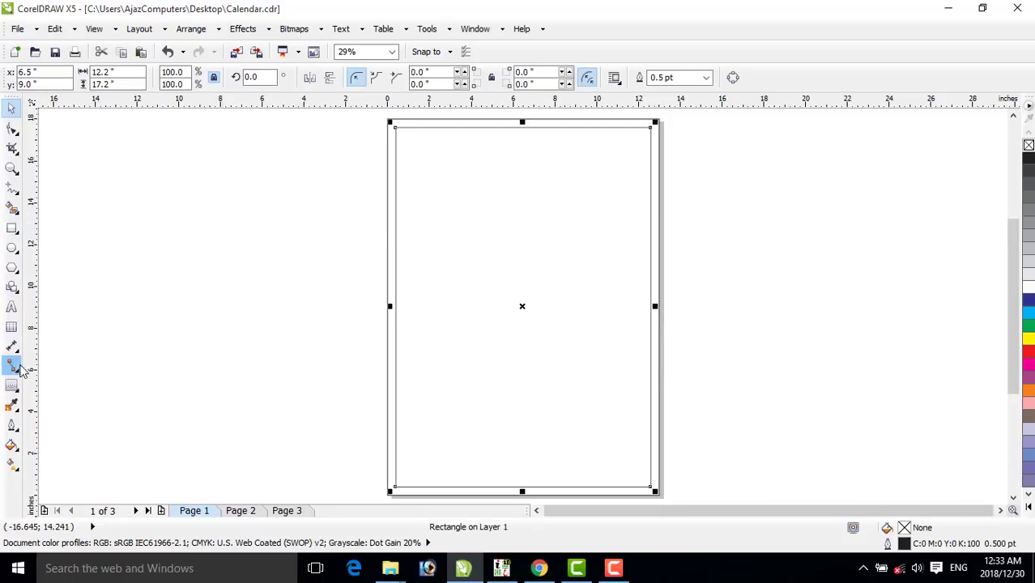
click(13, 386)
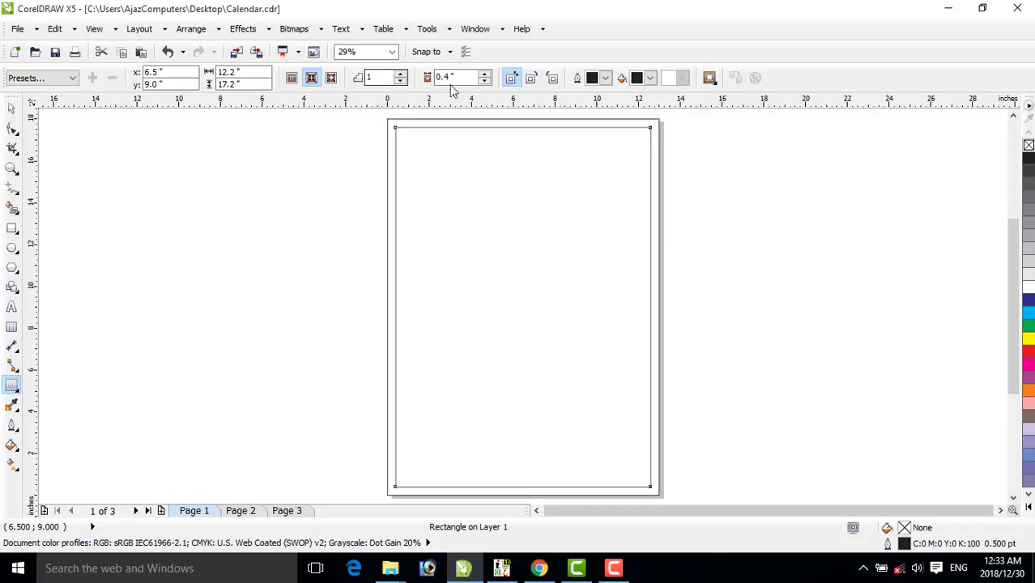
click(313, 79)
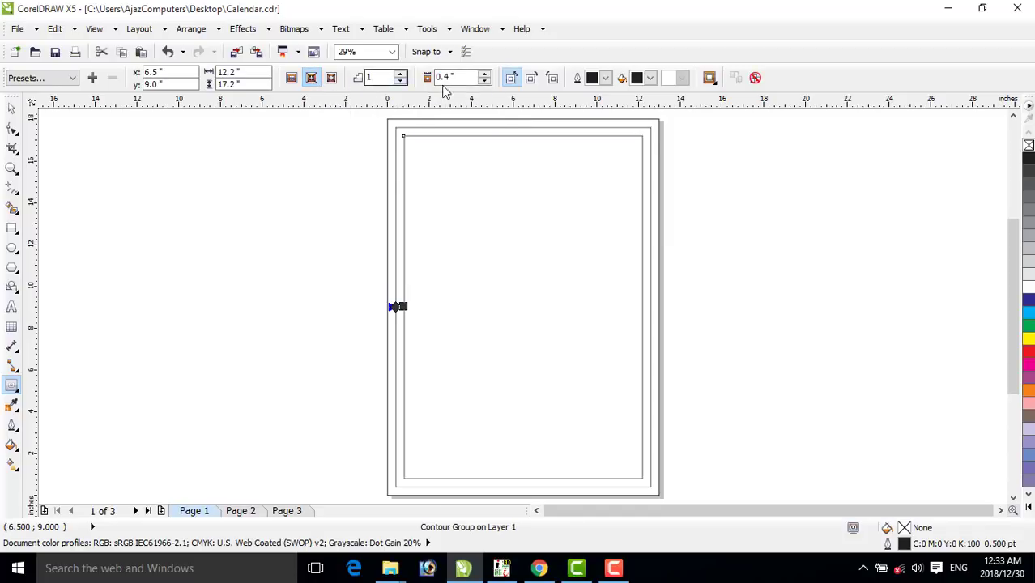
click(484, 82)
click(484, 81)
click(485, 82)
click(485, 82)
click(484, 81)
click(484, 82)
click(484, 82)
click(484, 82)
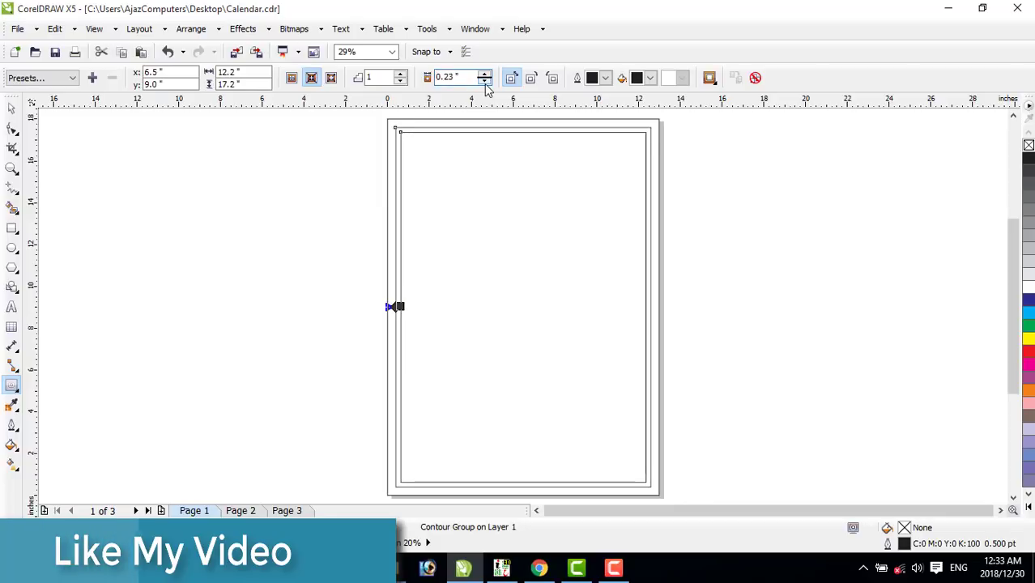
click(484, 82)
click(484, 82)
click(484, 81)
click(484, 81)
click(484, 82)
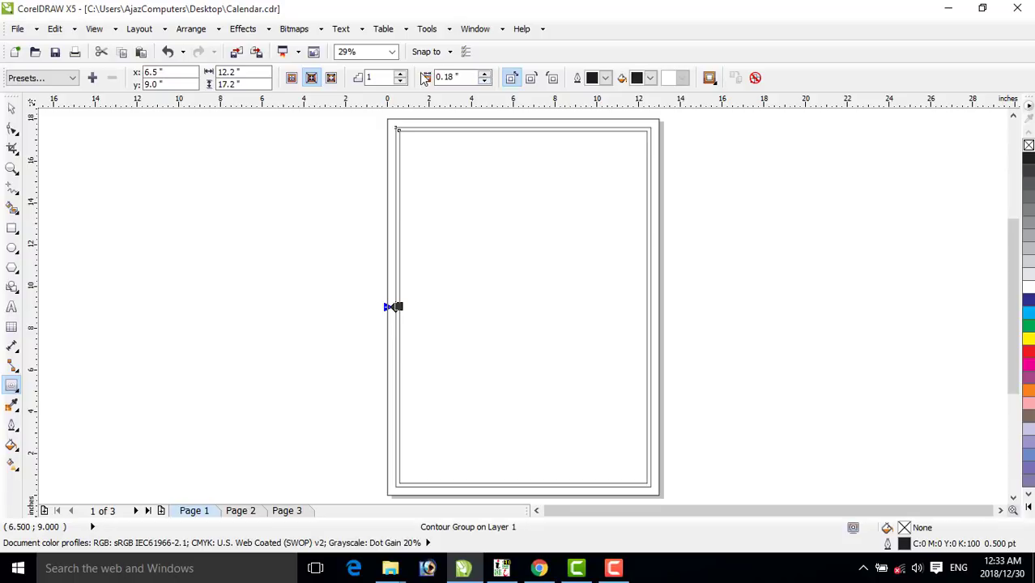
- Break the second contour group apart into separate rectangles and clear the selection
click(11, 108)
click(173, 152)
click(430, 182)
right_click(428, 178)
click(441, 204)
click(672, 150)
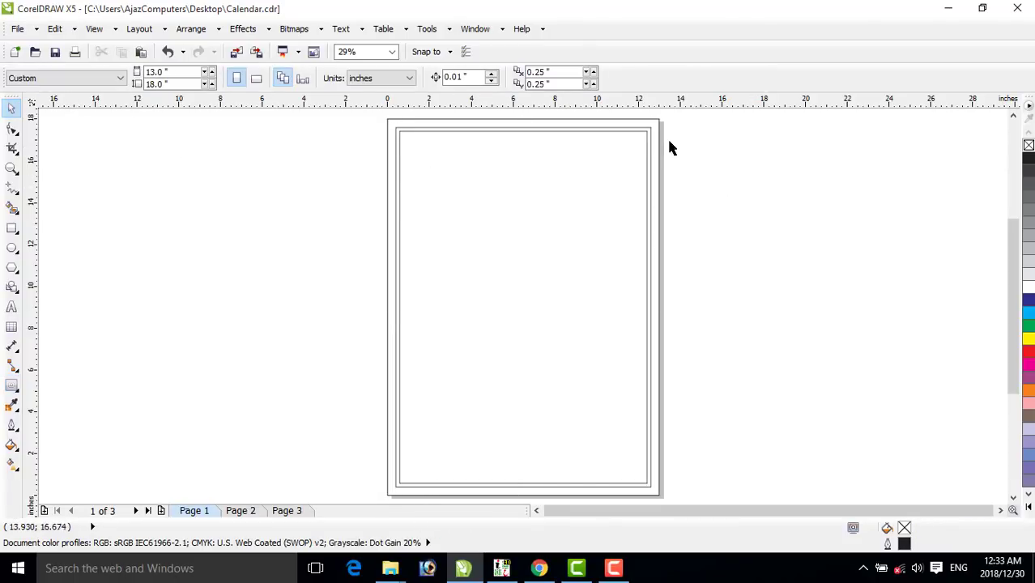
- Apply a linear Interactive Fill to the outer rectangle, running diagonally from its upper-left corner to its lower-right corner
drag(658, 132, 732, 138)
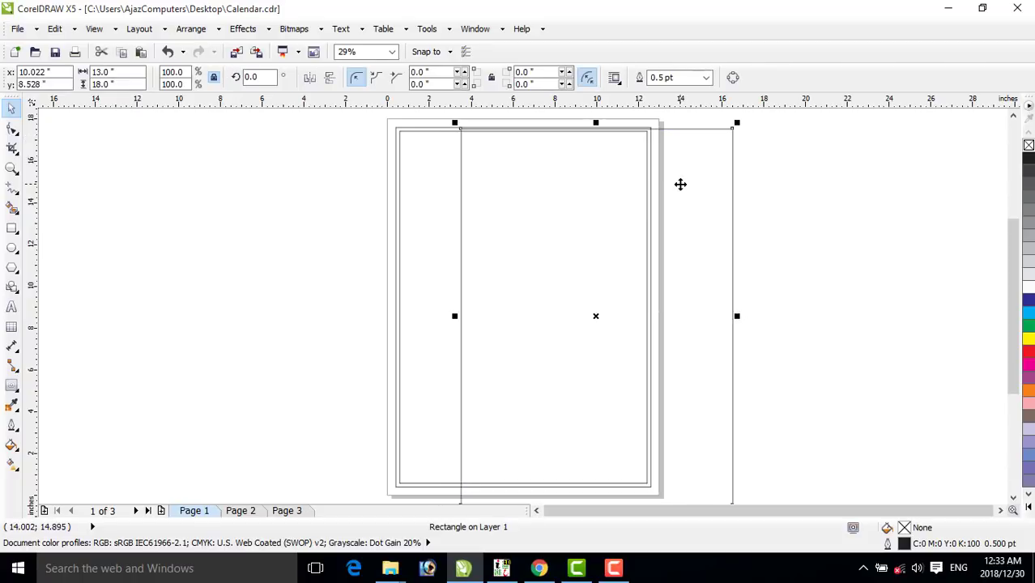
key(ctrl+z)
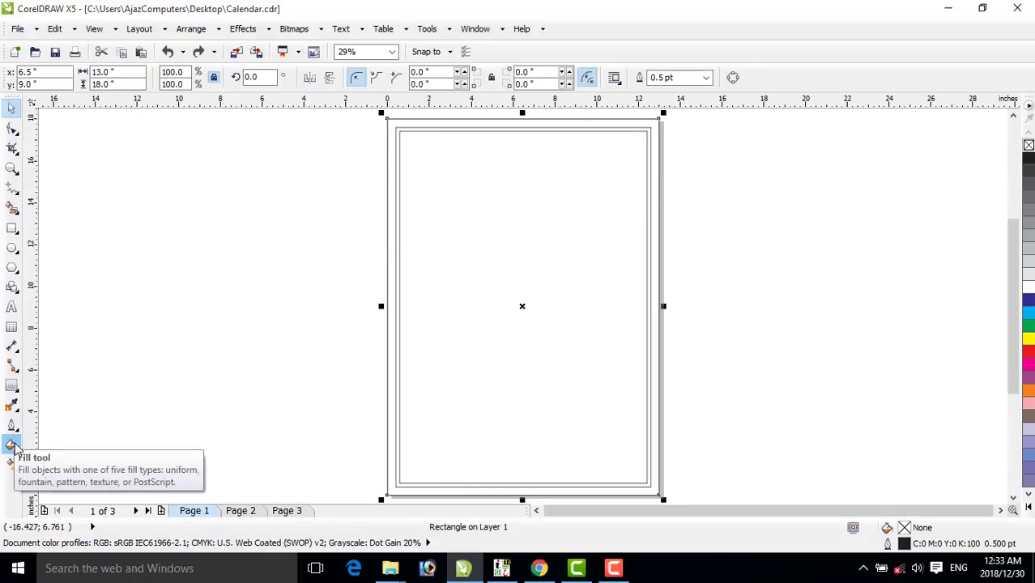
click(11, 462)
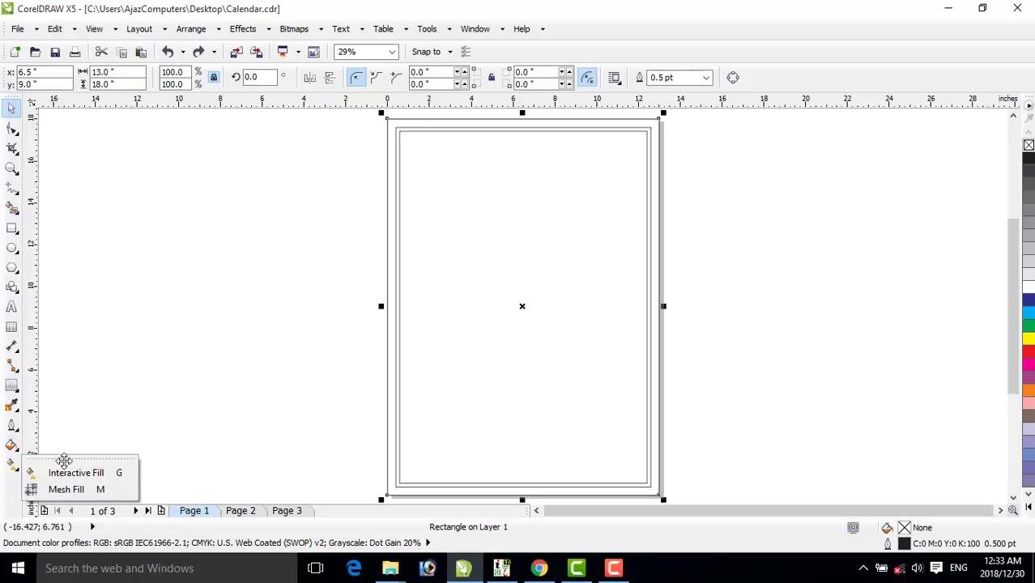
click(76, 472)
drag(390, 124, 441, 242)
drag(472, 299, 658, 492)
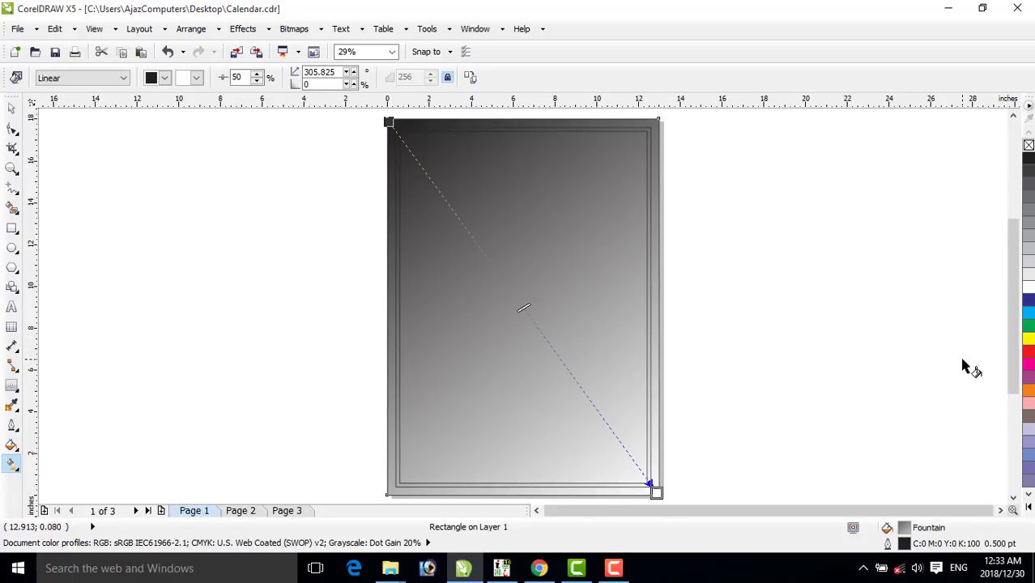
- Colour the diagonal gradient red at the start, yellow at about 34%, red at about two-thirds and yellow at the end
click(1028, 507)
drag(985, 337, 389, 128)
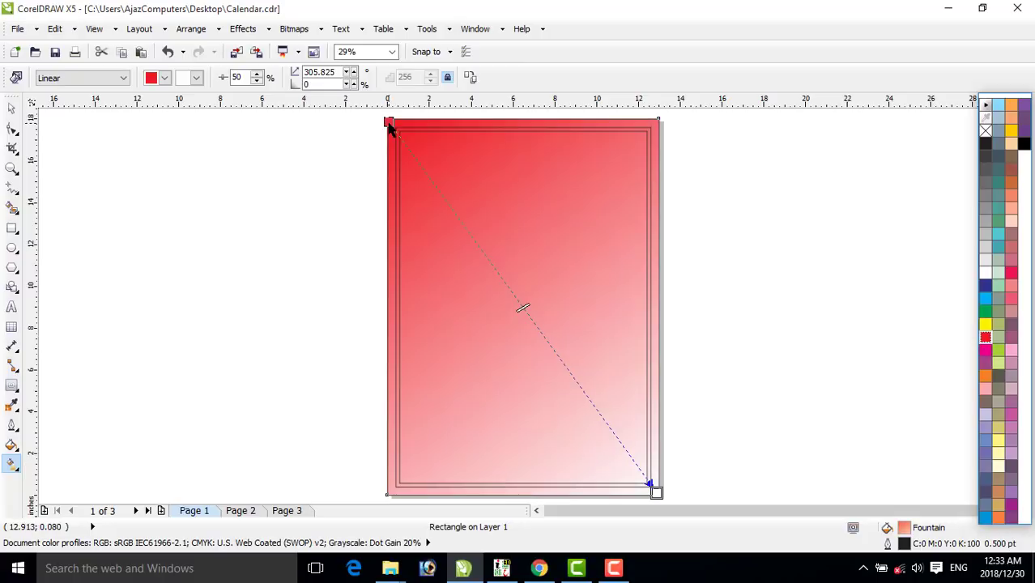
drag(984, 324, 489, 252)
drag(475, 242, 481, 249)
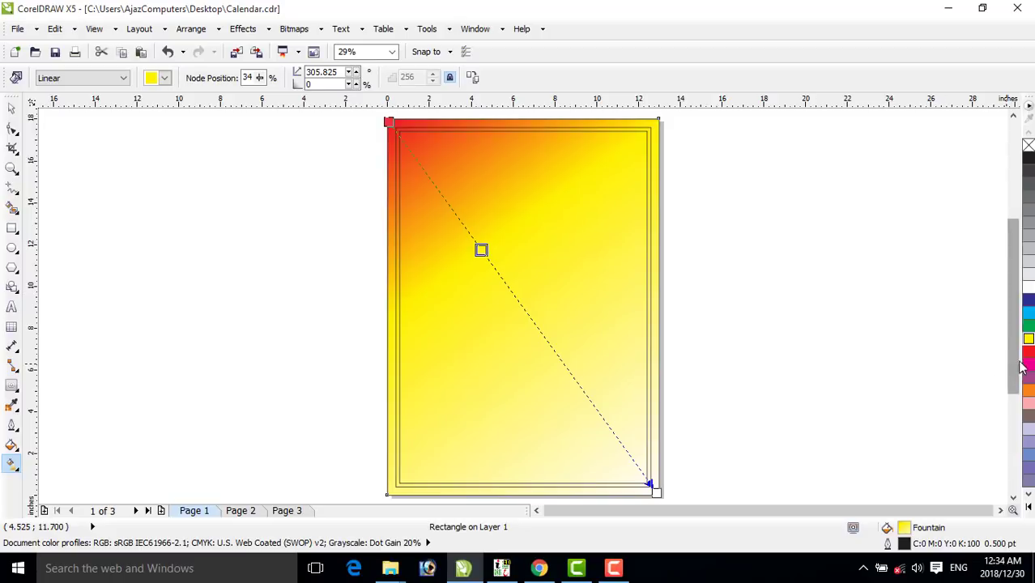
drag(666, 374, 569, 372)
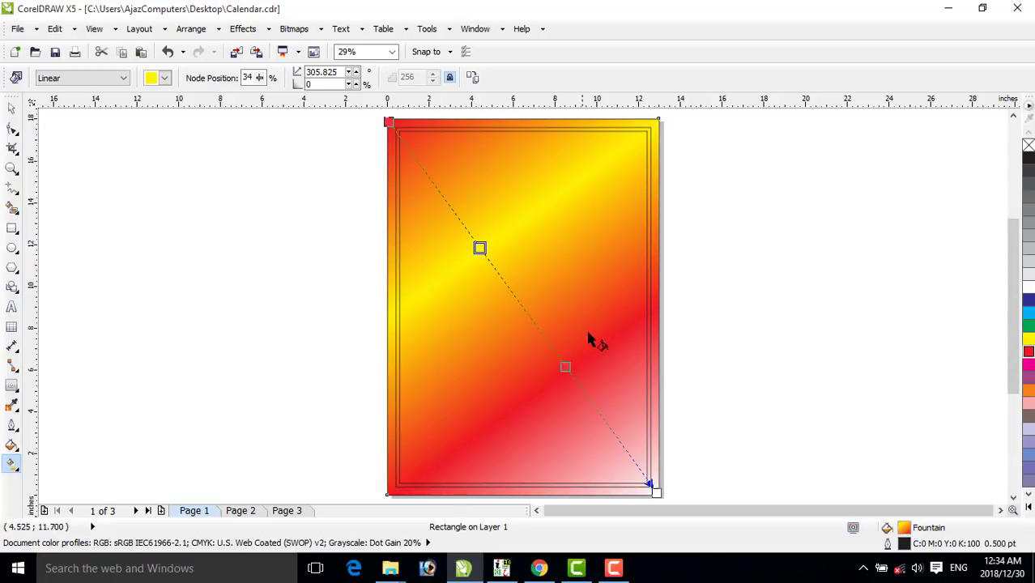
click(656, 491)
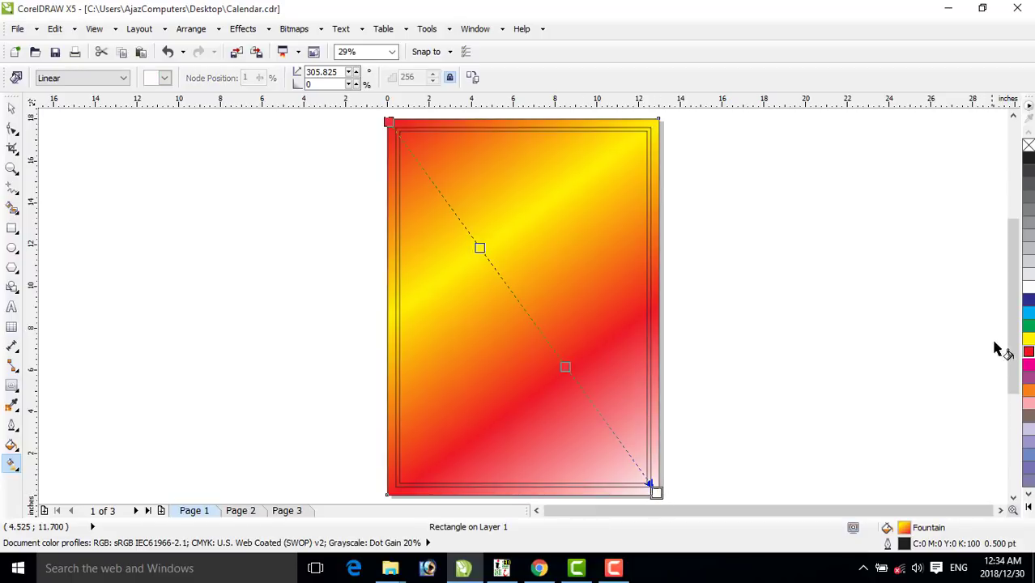
click(1026, 341)
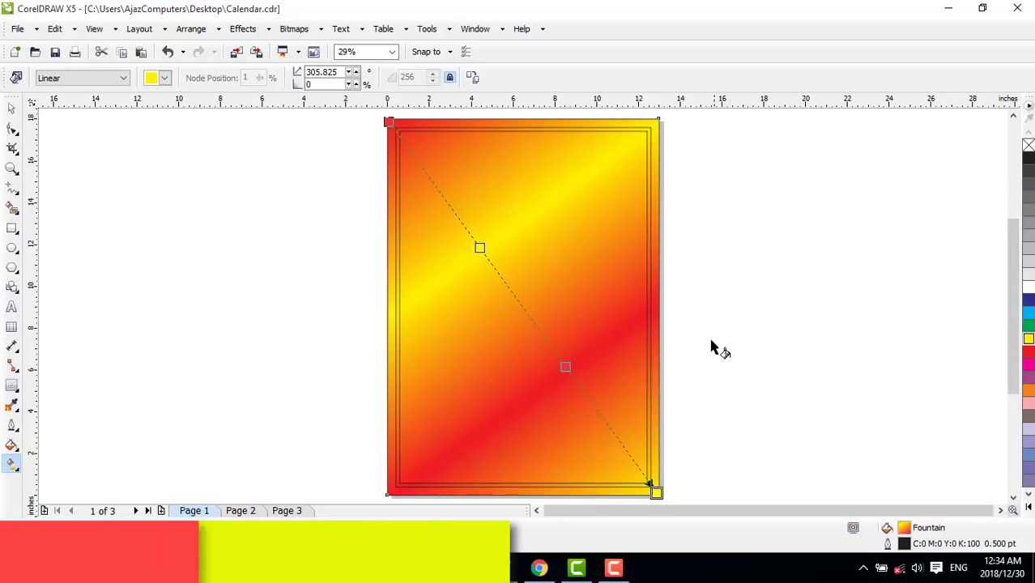
click(12, 108)
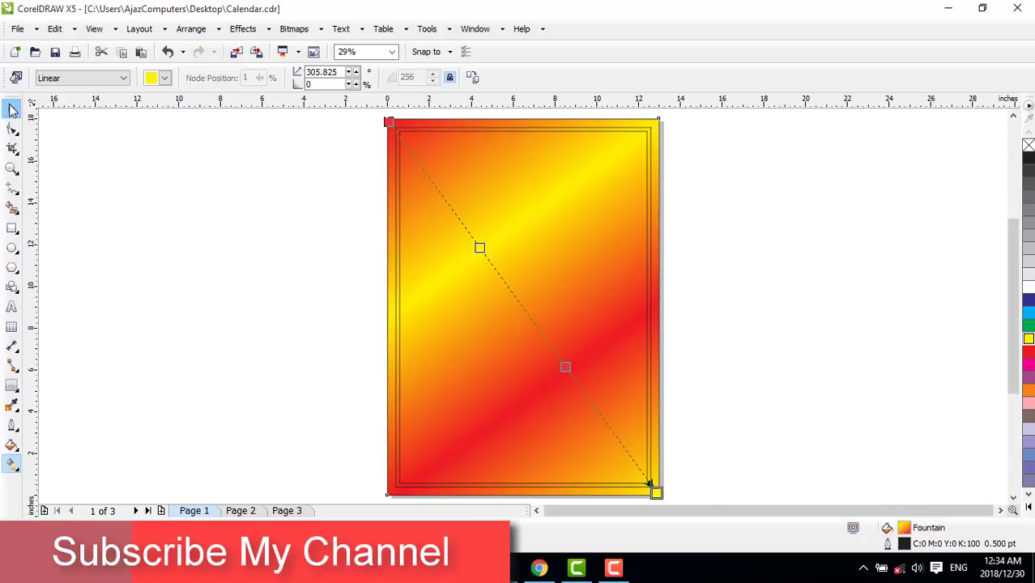
click(242, 201)
drag(497, 239, 558, 269)
key(ctrl+z)
click(672, 161)
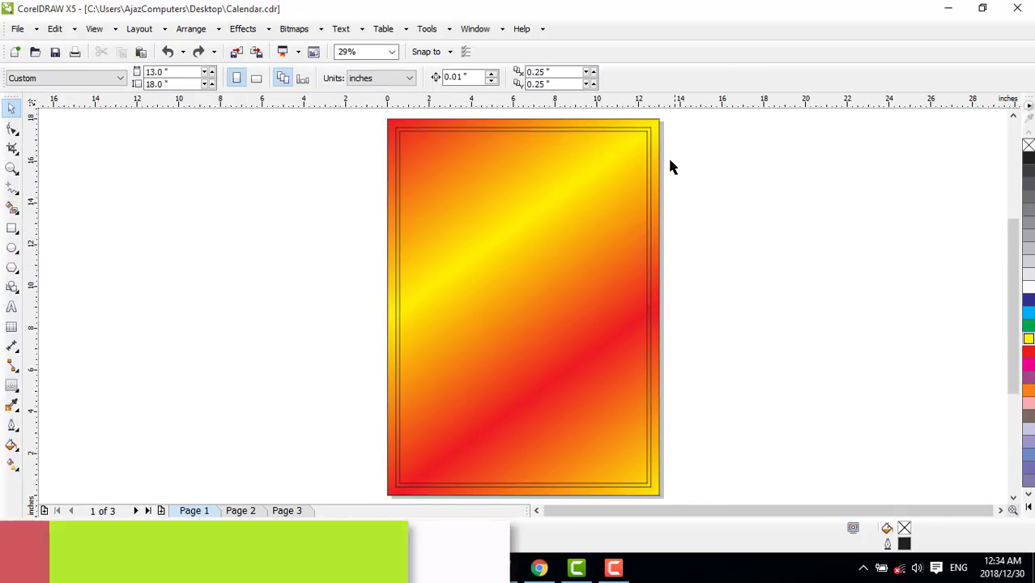
- Fill the 12.2 × 17.2 inch middle rectangle with the dark red shade C20 M96 Y100 K18
click(651, 136)
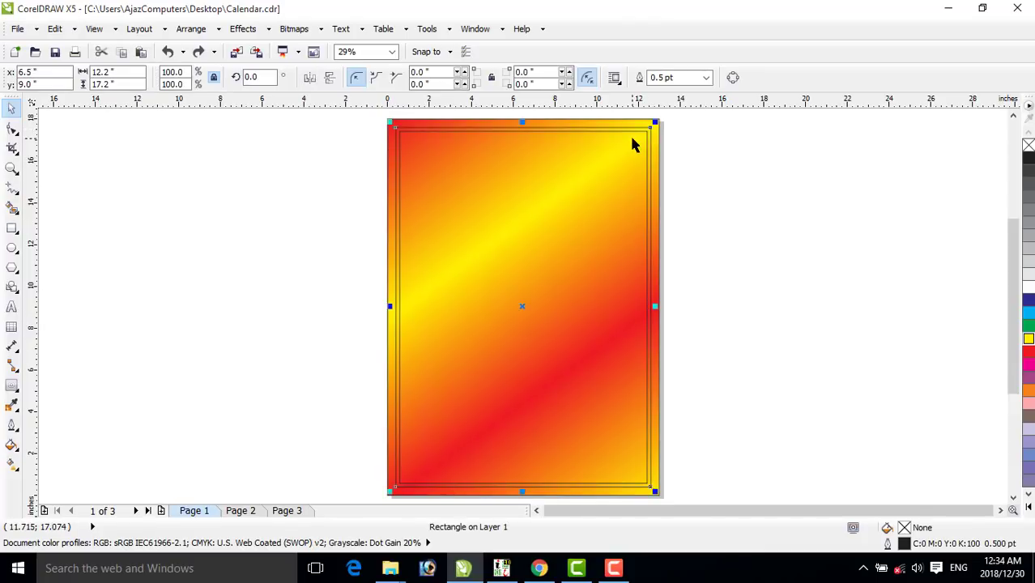
click(1028, 354)
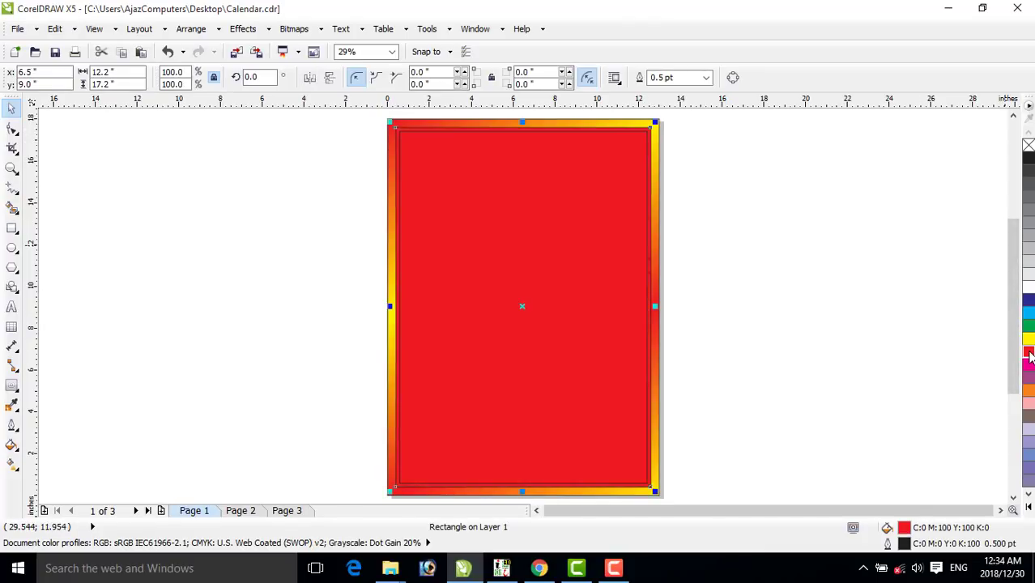
click(1029, 357)
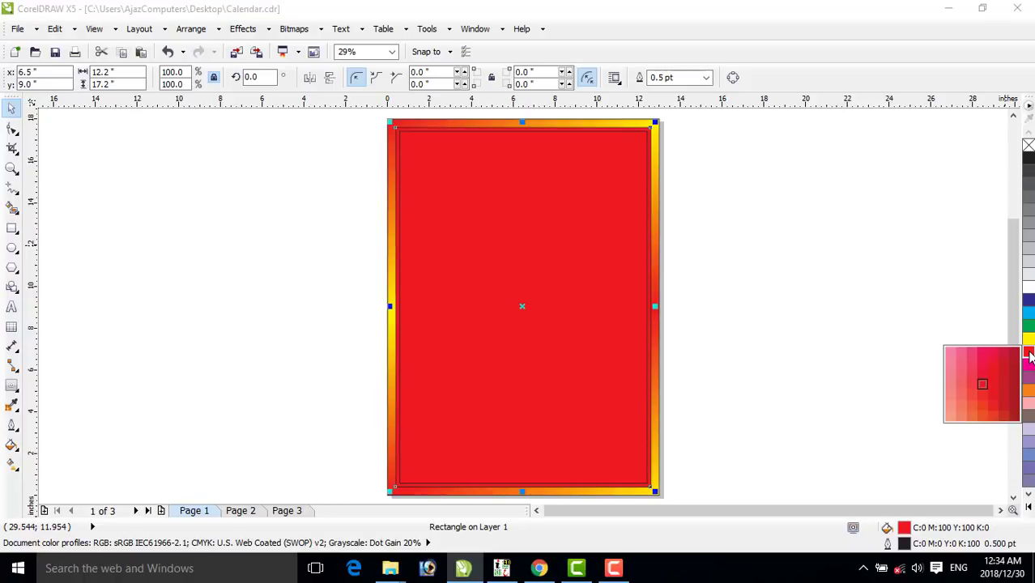
click(1014, 417)
click(849, 292)
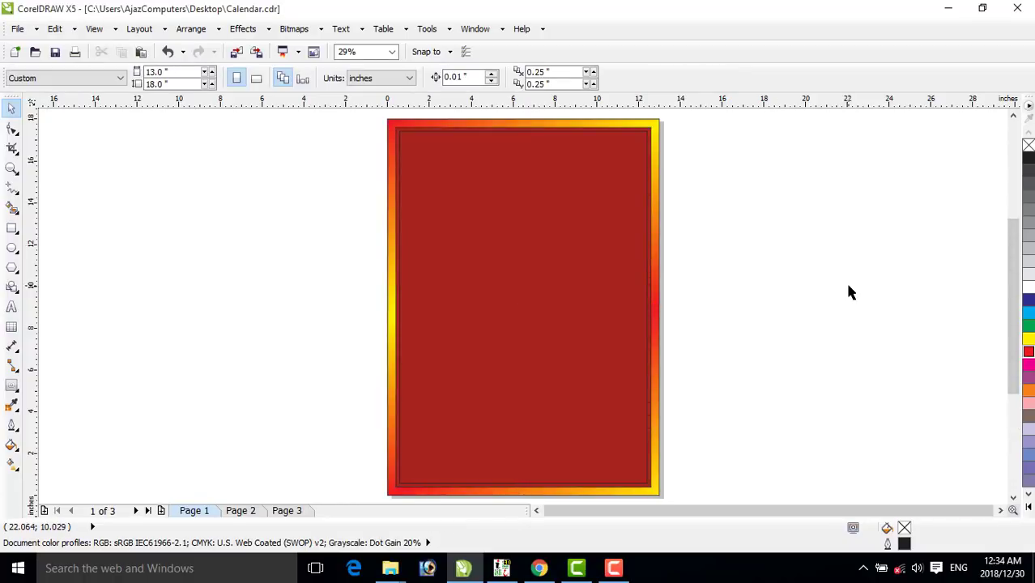
- Move the dark red rectangle off the gradient frame so its centre sits at about X 9.3, Y 9.6 inches
click(599, 251)
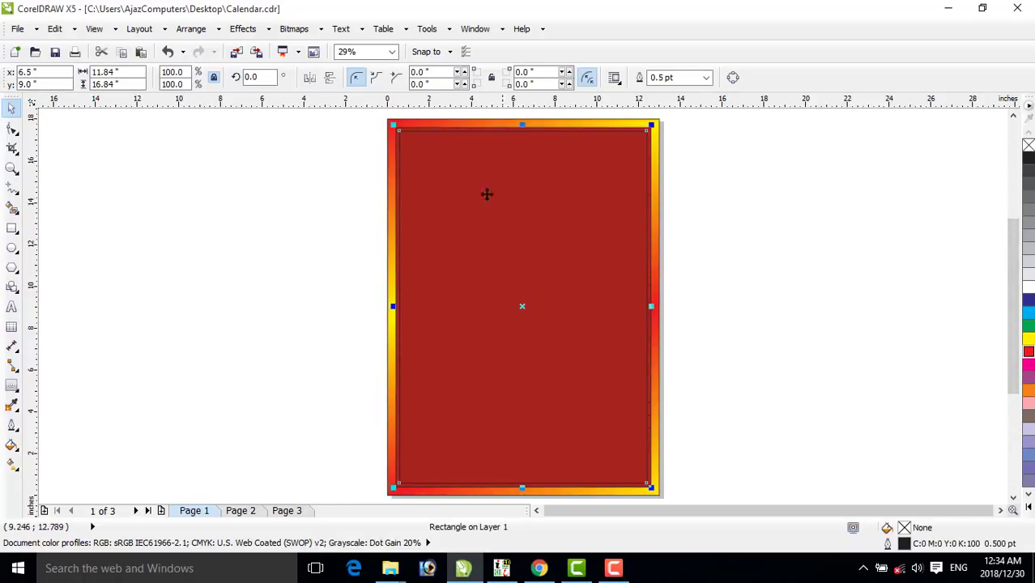
click(737, 176)
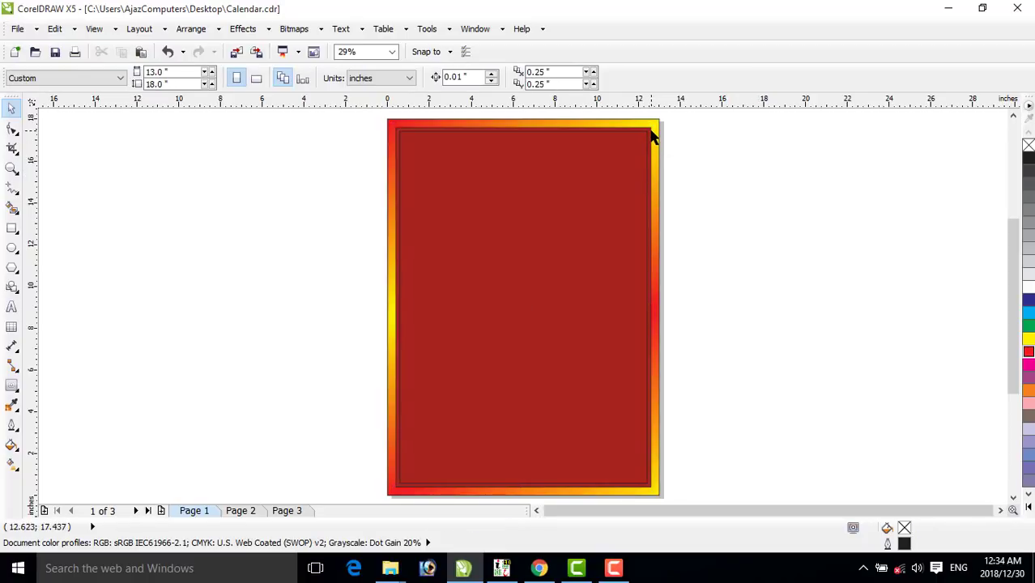
click(653, 138)
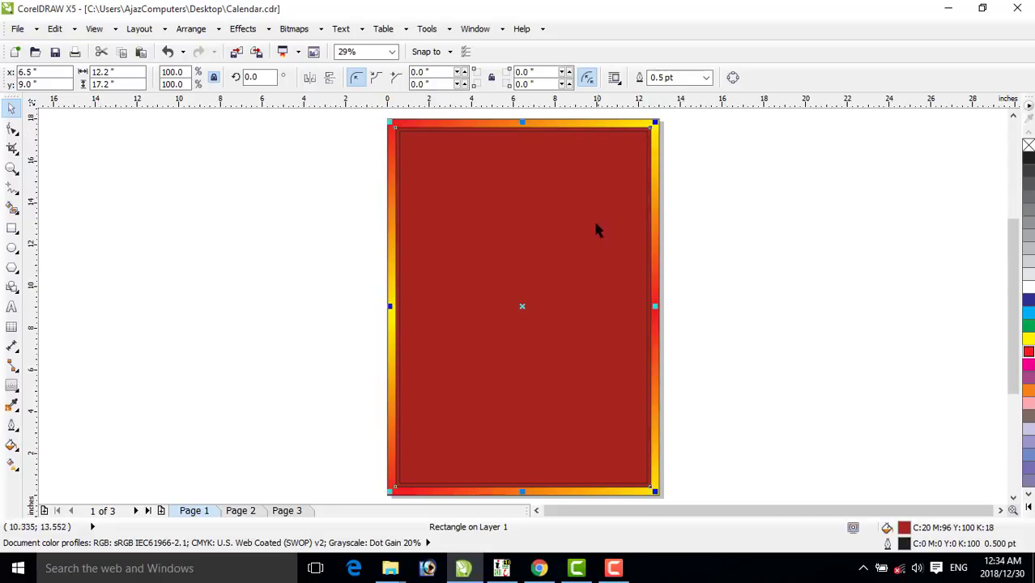
drag(523, 303, 564, 342)
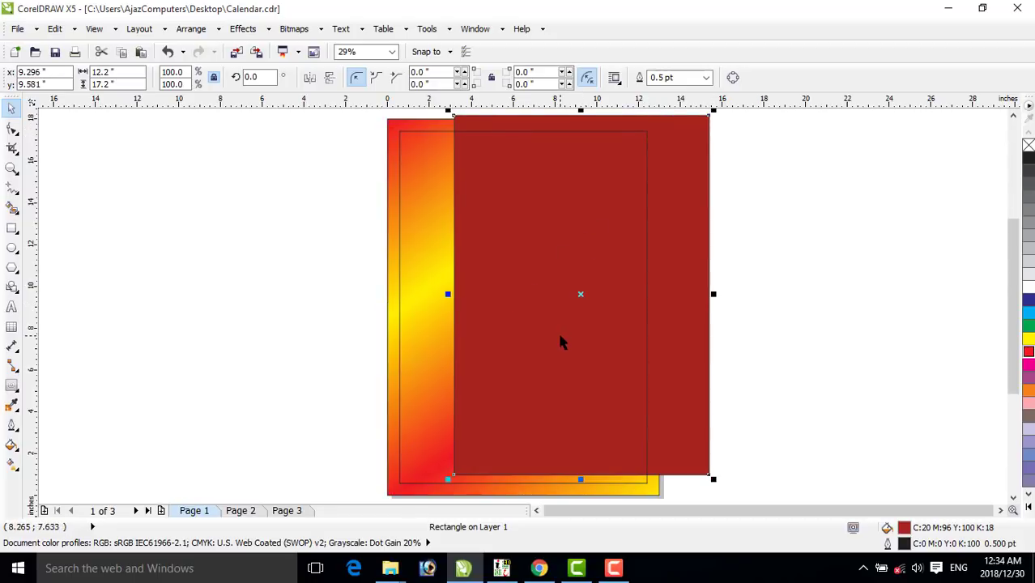
- Undo the last move of the dark red rectangle and give it a 3 pt white outline
key(ctrl+z)
click(705, 77)
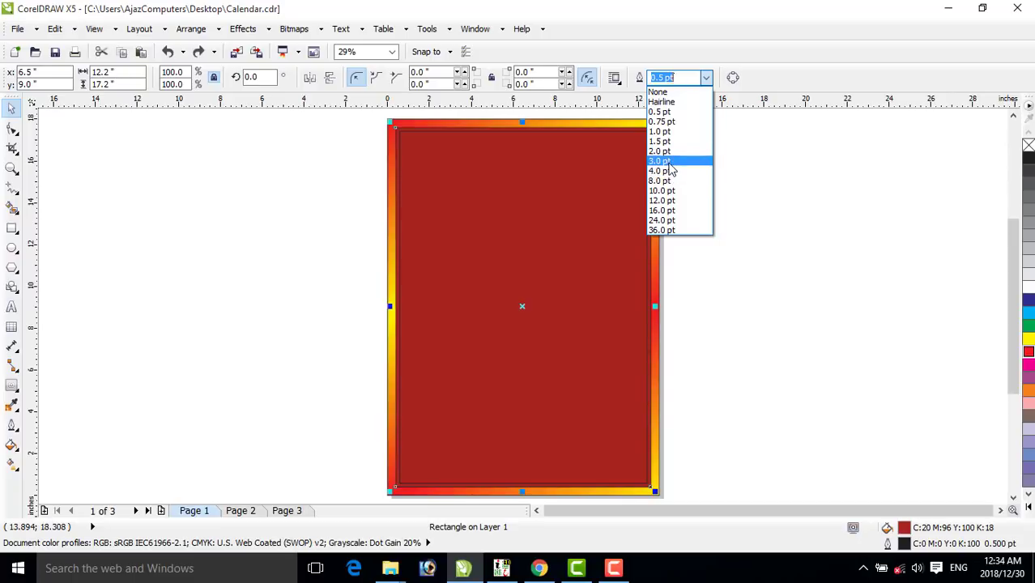
click(660, 161)
right_click(1027, 287)
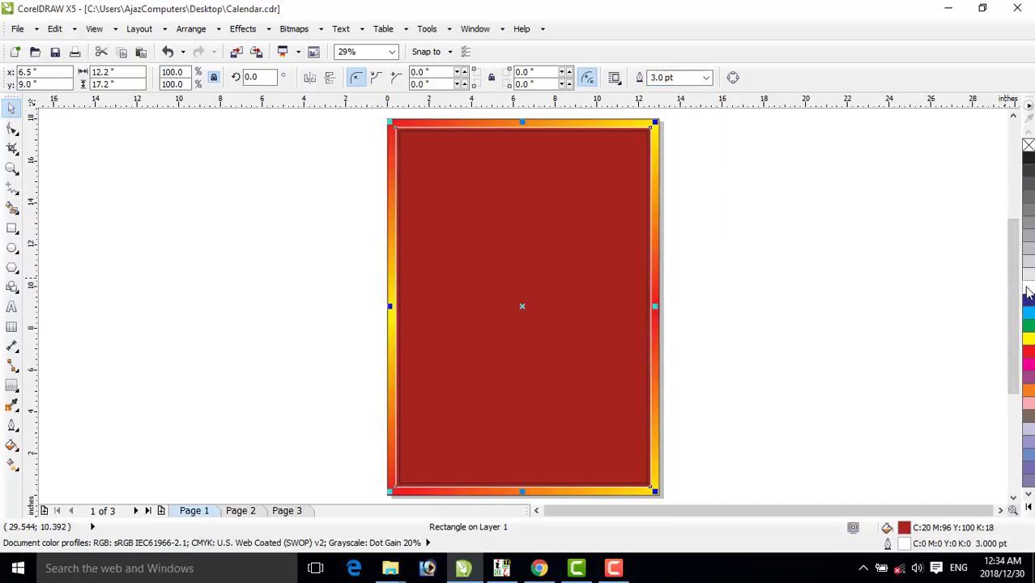
click(696, 77)
click(706, 78)
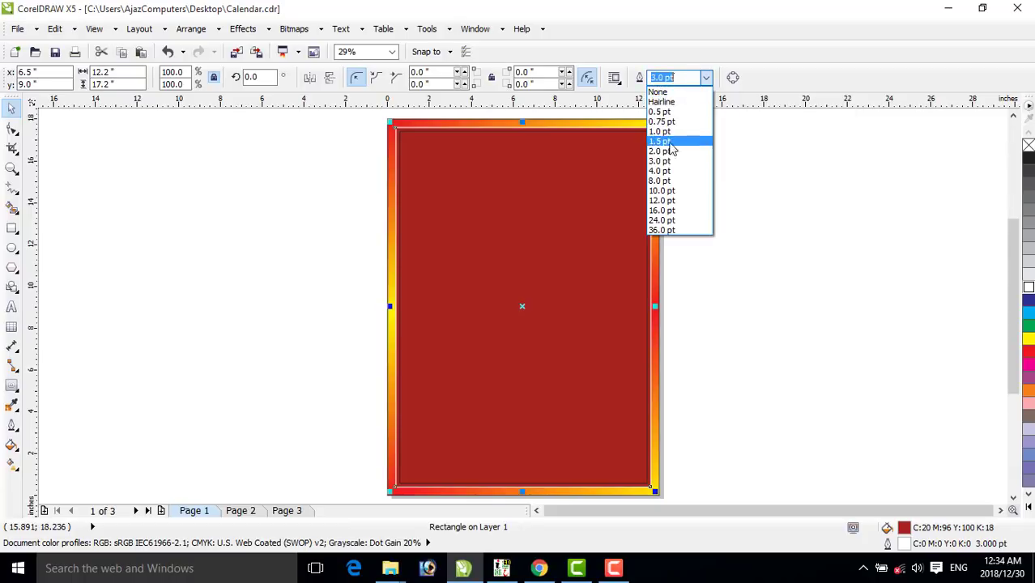
- Fill the innermost 11.84 × 16.84 inch rectangle with white and remove its outline
click(521, 186)
click(520, 187)
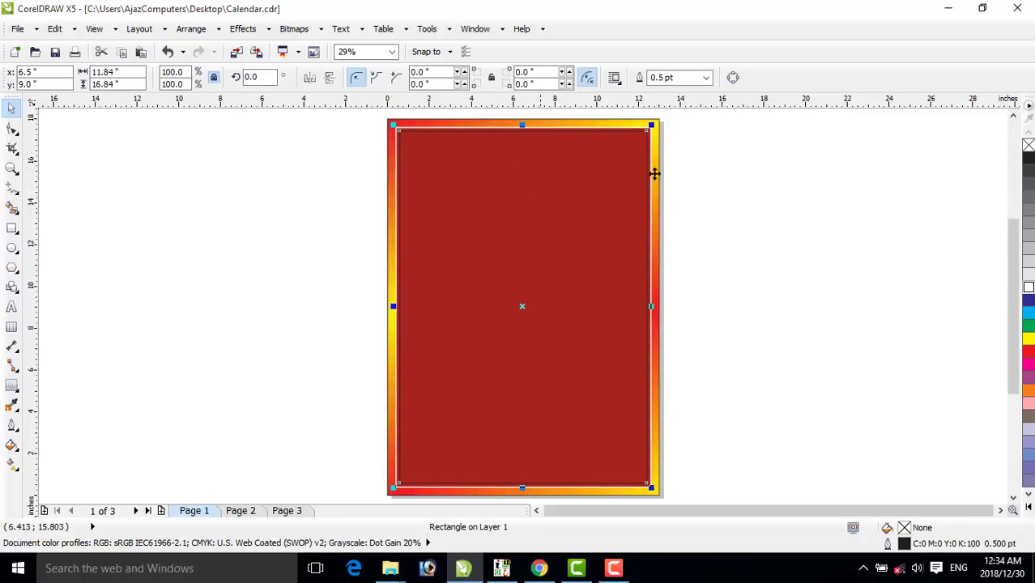
click(1026, 289)
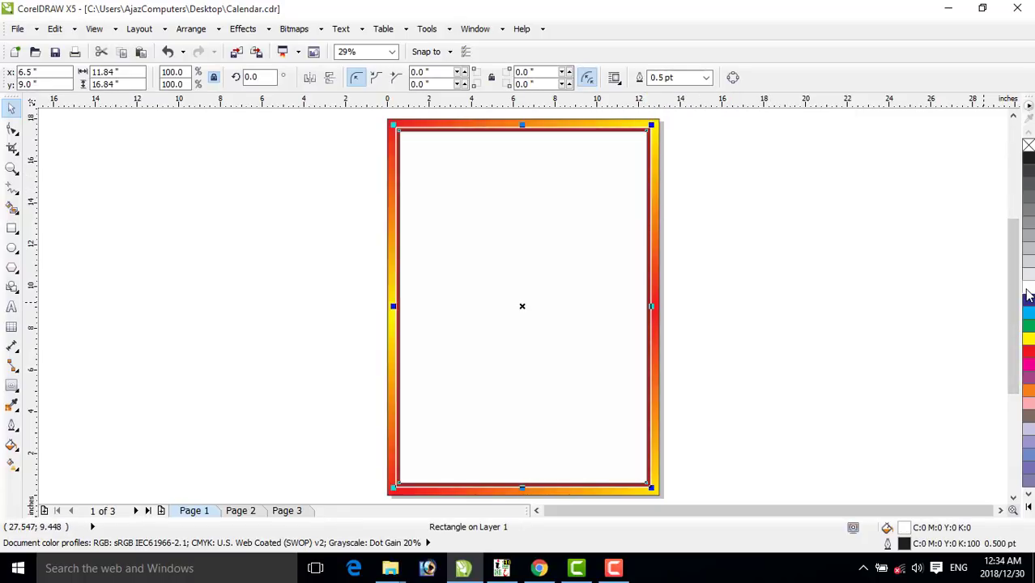
right_click(1027, 146)
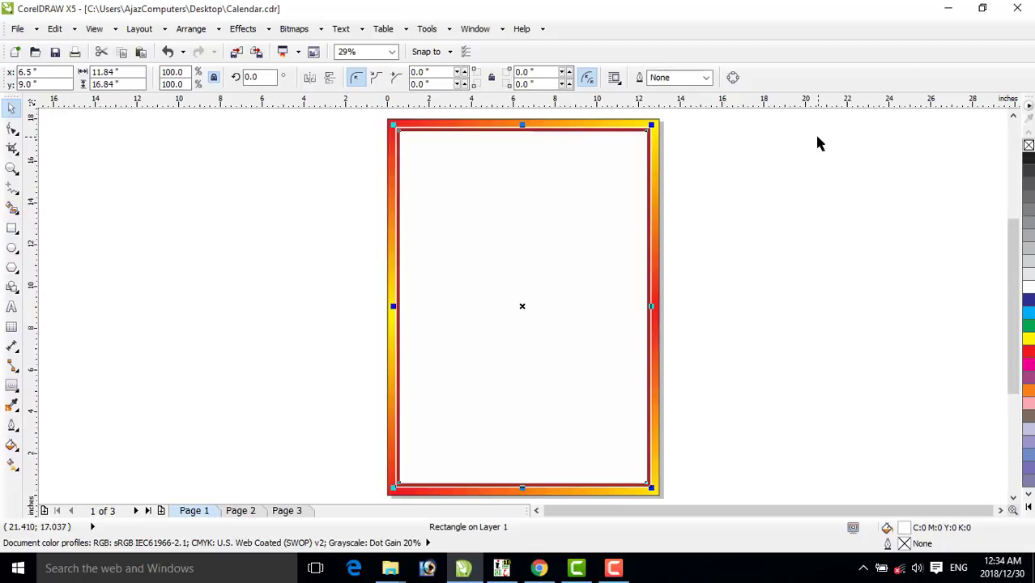
click(775, 176)
click(10, 169)
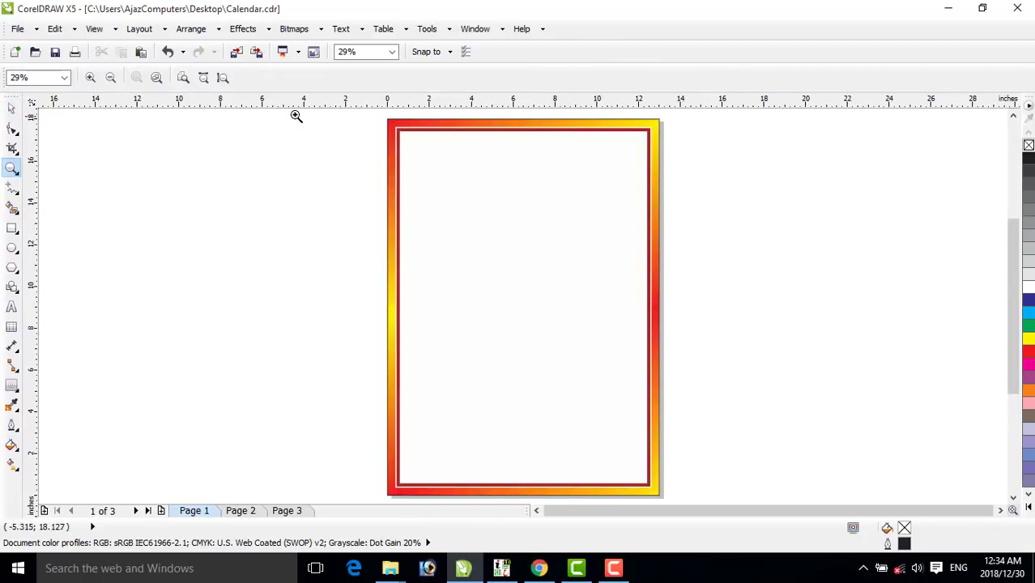
drag(320, 111, 717, 222)
click(11, 108)
drag(321, 294, 326, 263)
key(p)
click(410, 138)
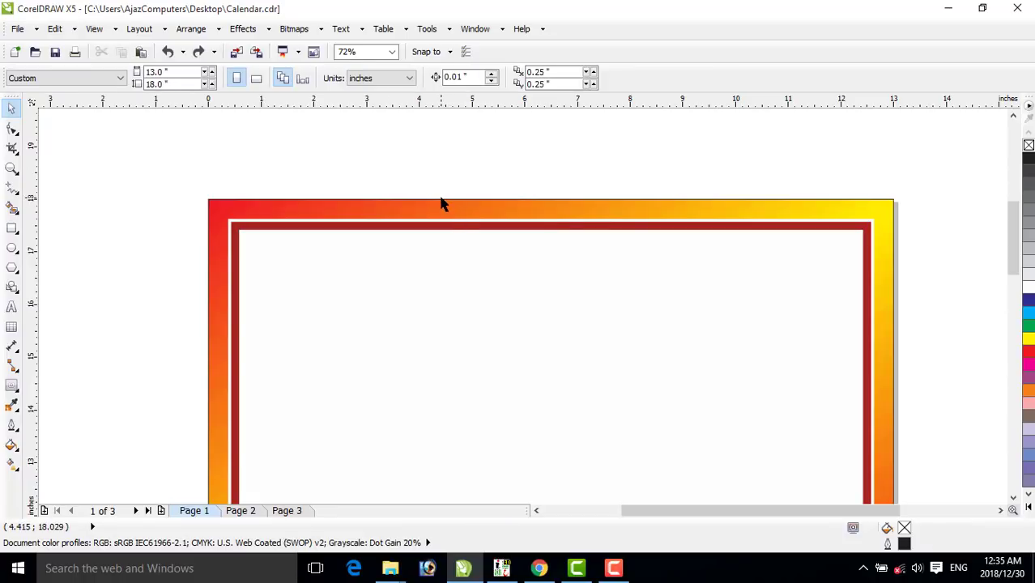
key(F4)
drag(495, 239, 497, 314)
key(ctrl+z)
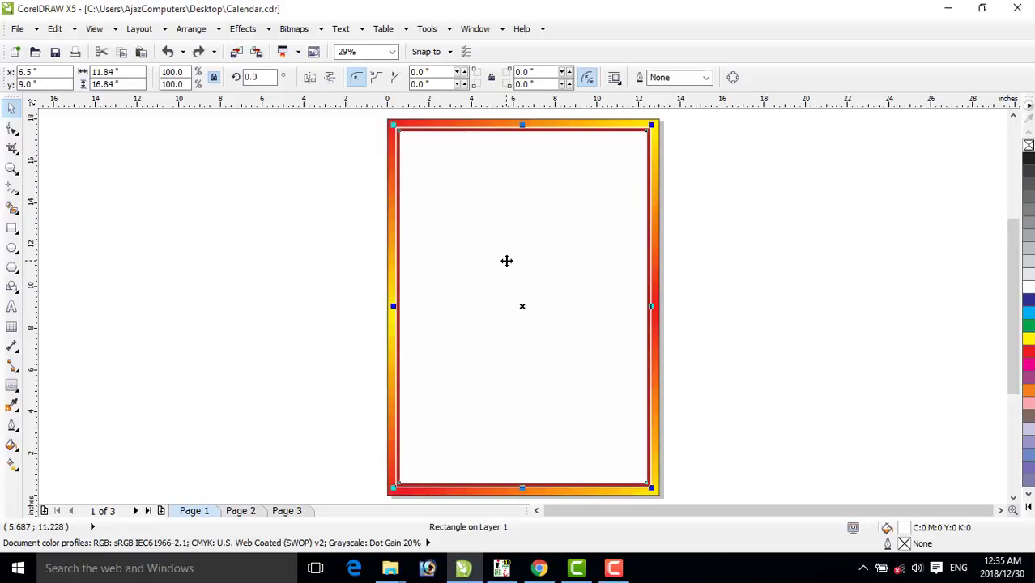
- Place a horizontal guideline at Y 9 inches and a vertical guideline at X 6.5 inches, crossing at the page centre
click(12, 168)
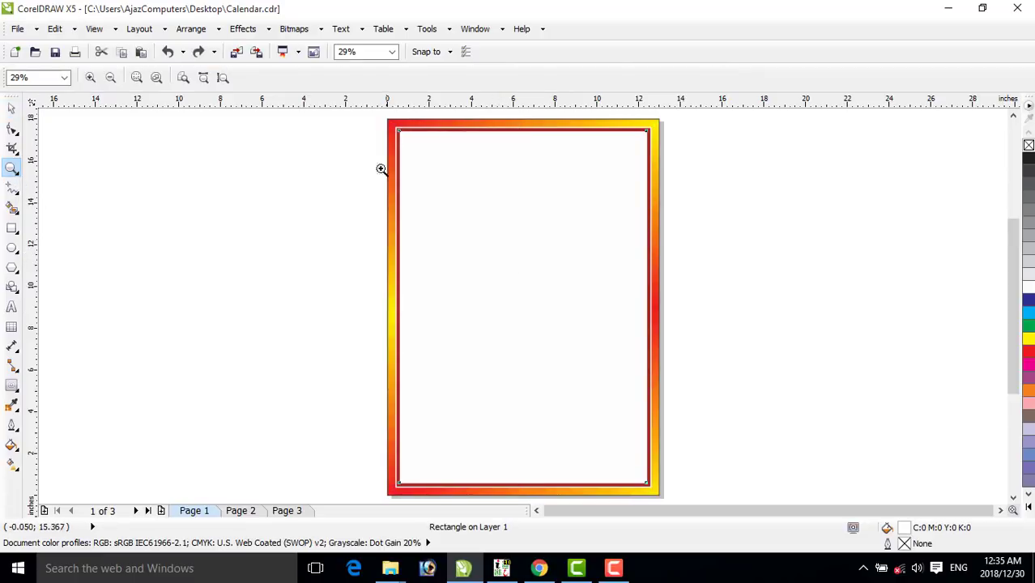
drag(362, 111, 708, 308)
click(11, 107)
click(292, 120)
drag(316, 101, 362, 271)
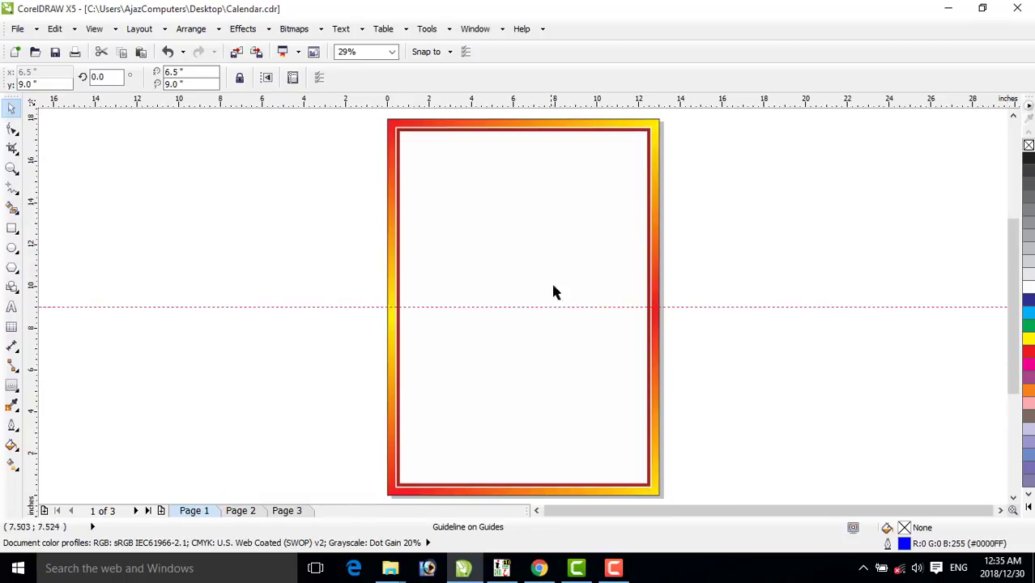
drag(32, 269, 167, 292)
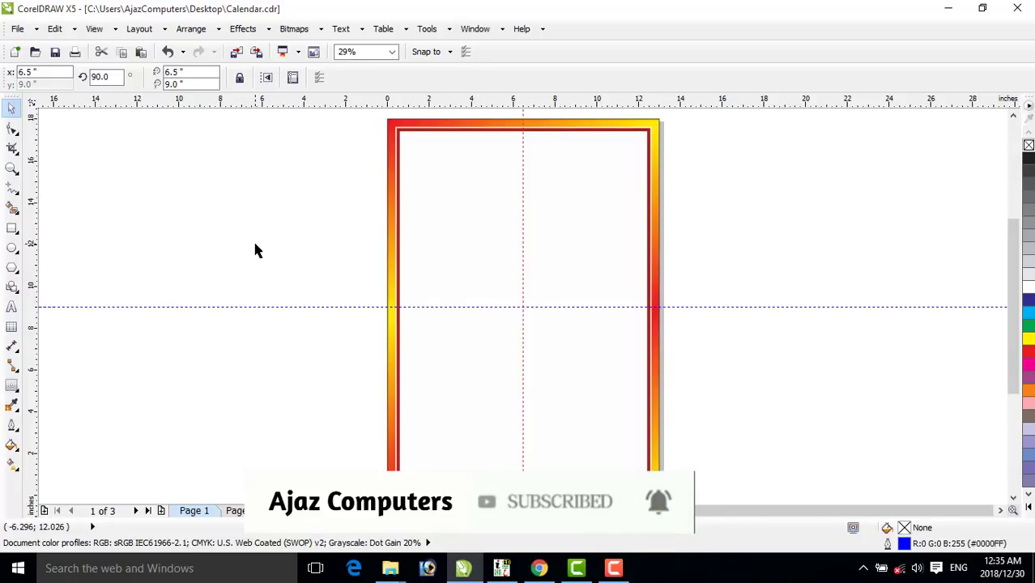
click(254, 250)
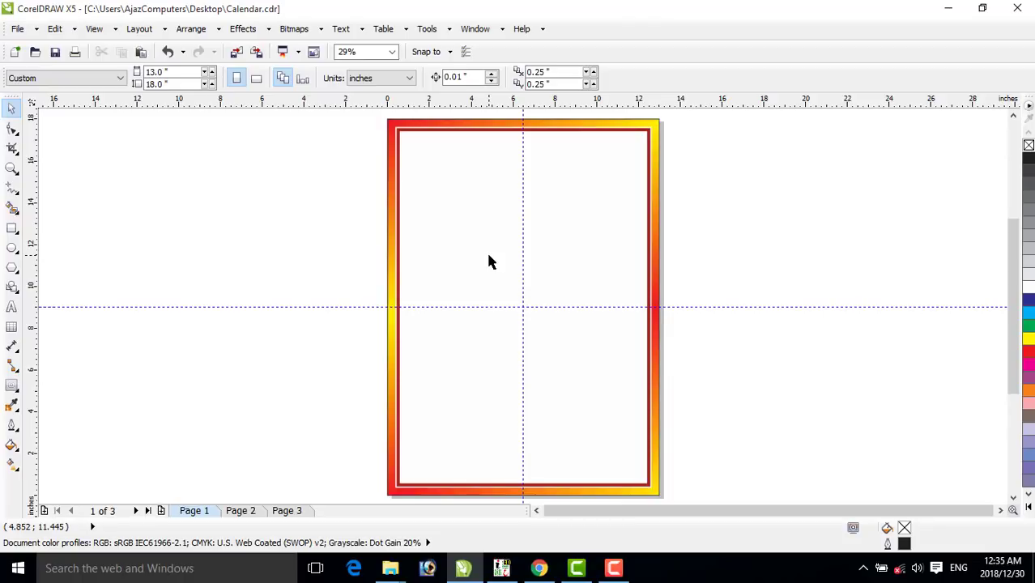
- Draw a straight horizontal line about 17.2 inches long across the whole page at about Y 11.4 inches
click(12, 187)
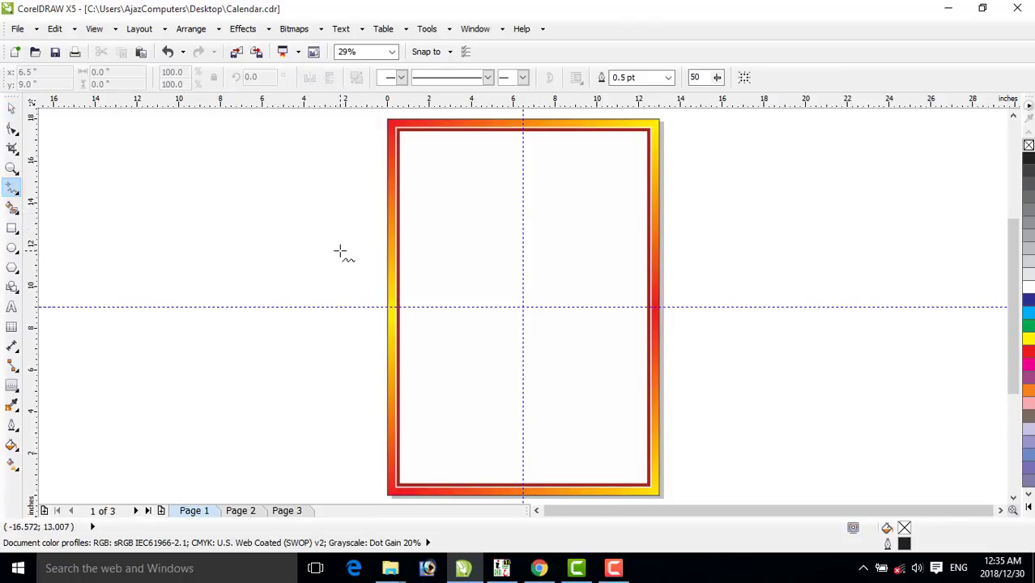
click(340, 258)
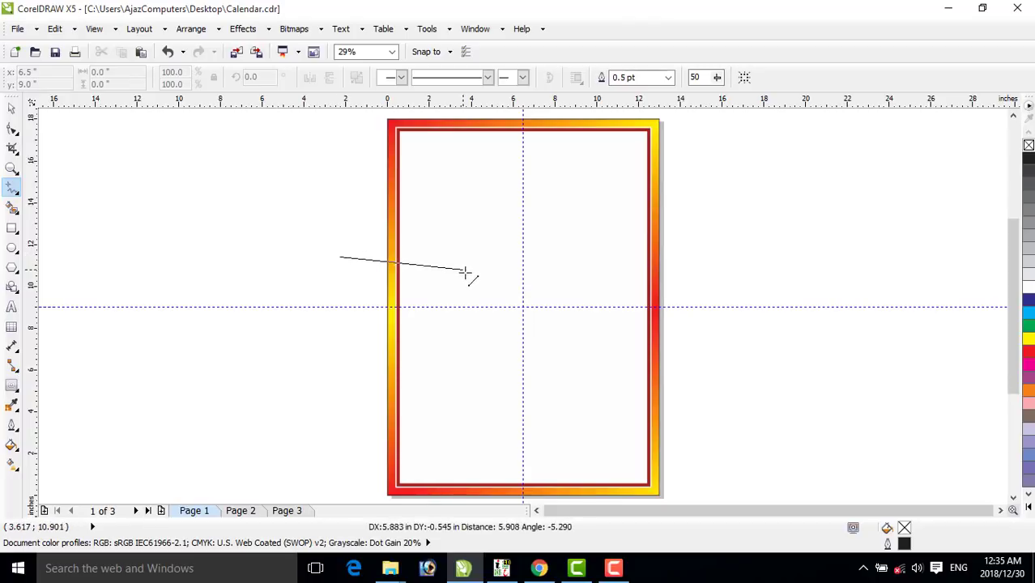
ctrl+click(698, 290)
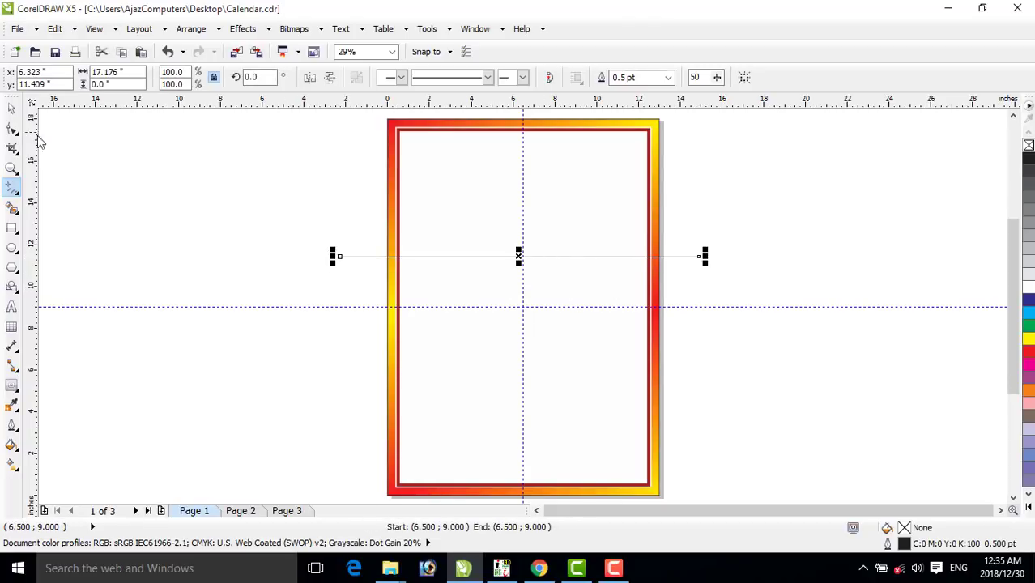
click(12, 108)
click(368, 267)
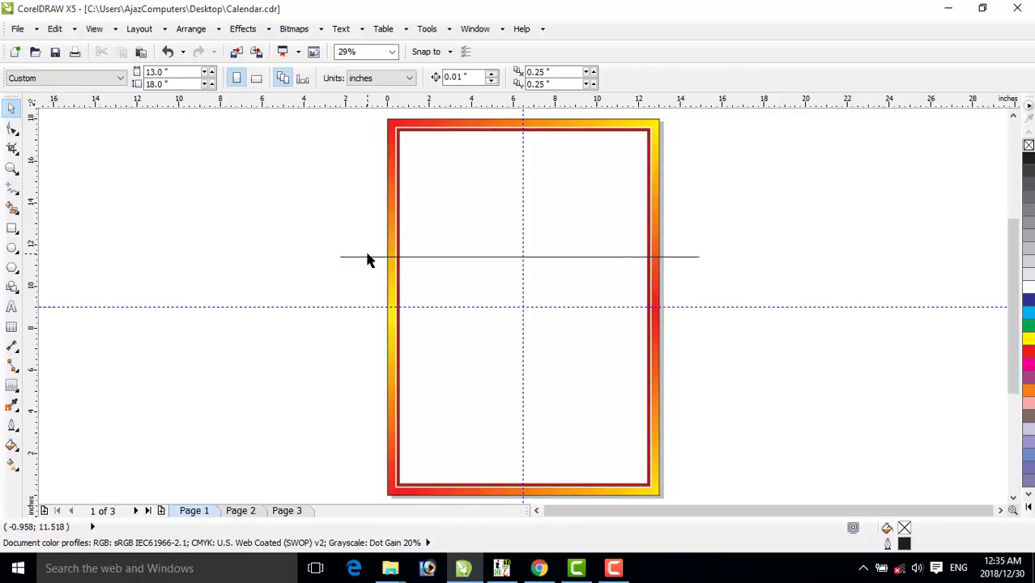
- Centre the line on the vertical guideline at about Y 11 inches and place a copy above it at about Y 15 inches
click(366, 259)
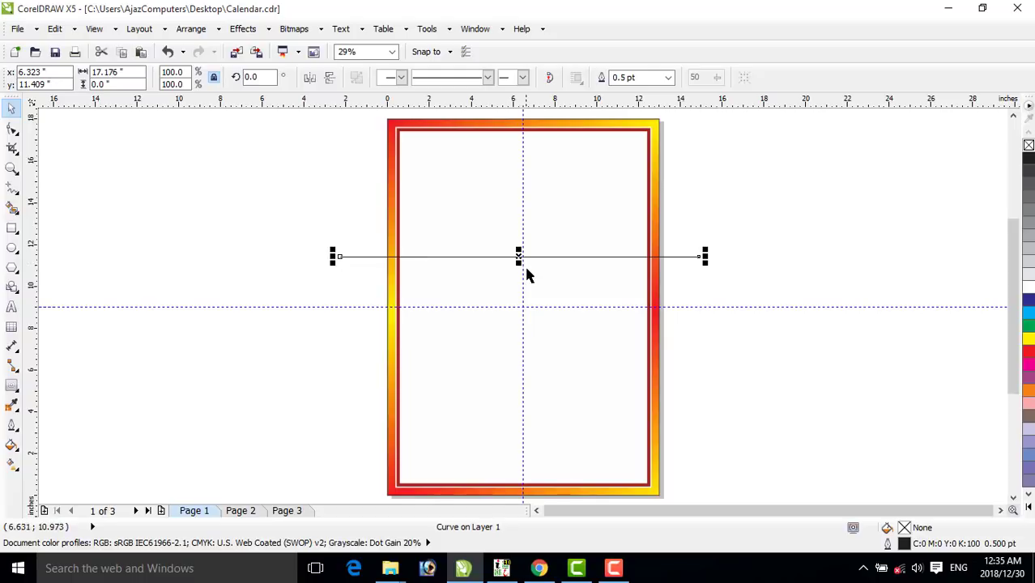
mouse_move(523, 257)
mouse_down()
mouse_move(522, 305)
mouse_move(522, 265)
mouse_up()
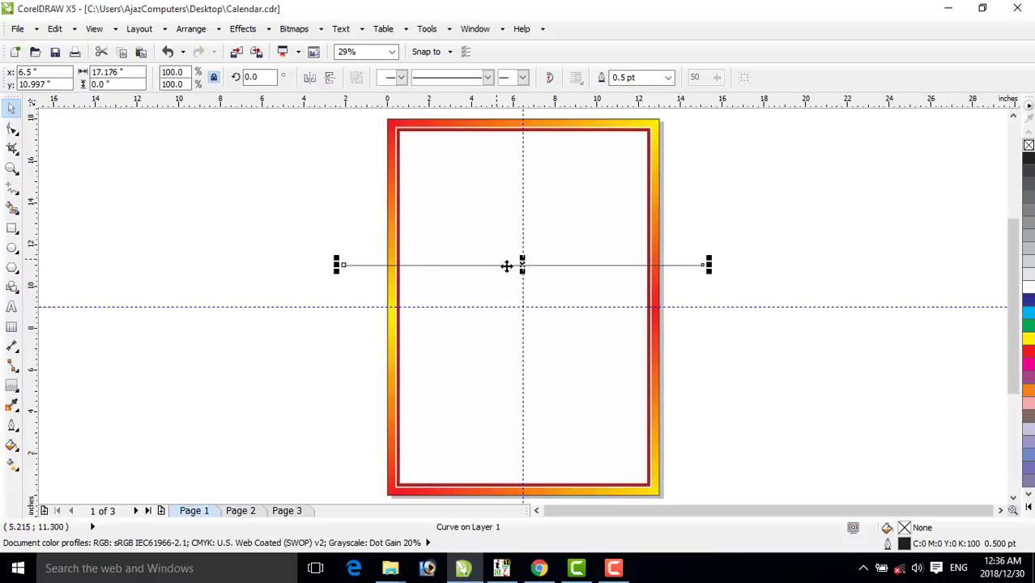
drag(523, 265, 536, 182)
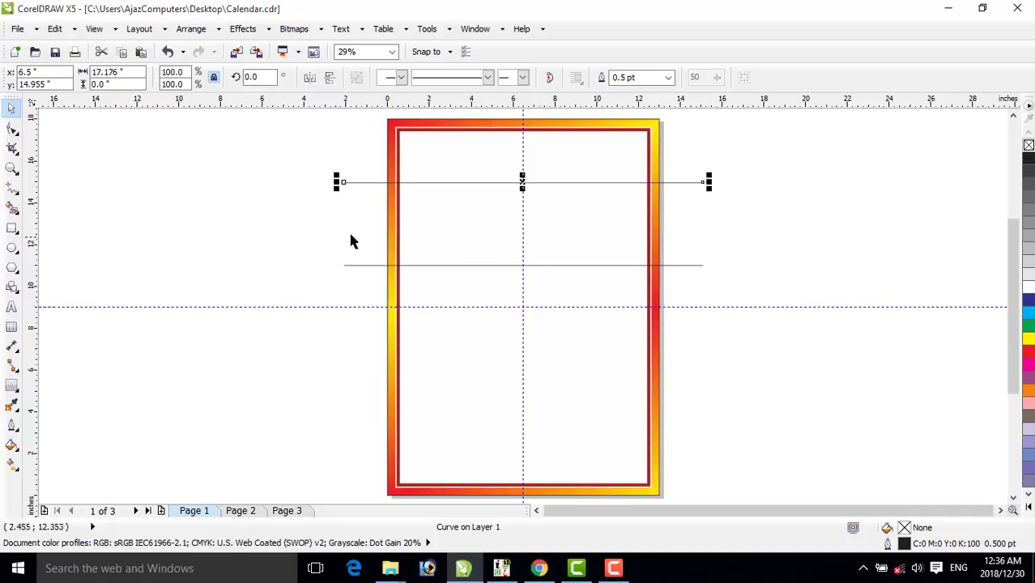
- Move the lower horizontal line straight down to about Y 10.7 inches
click(11, 167)
drag(459, 187, 755, 340)
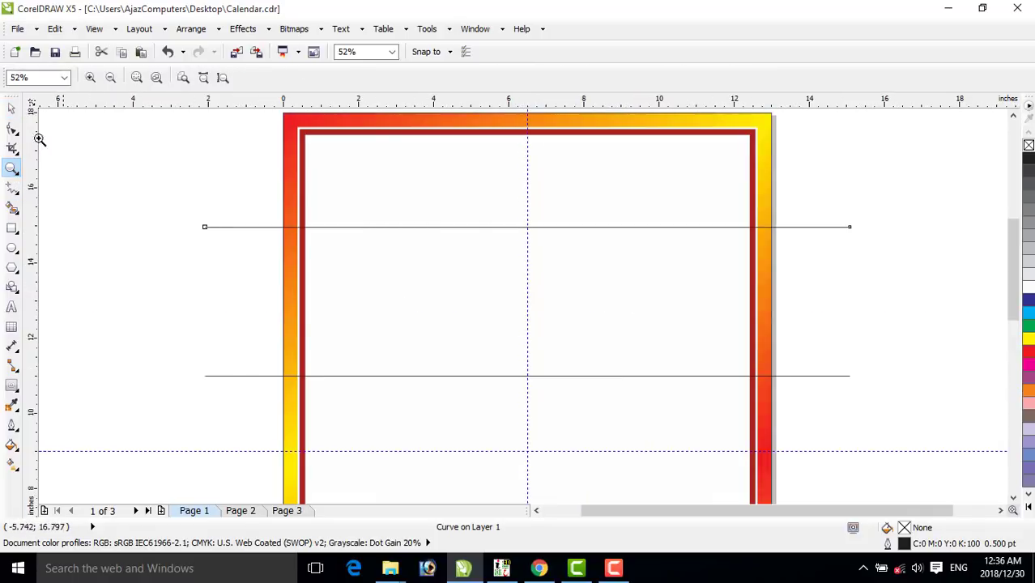
click(12, 107)
click(132, 157)
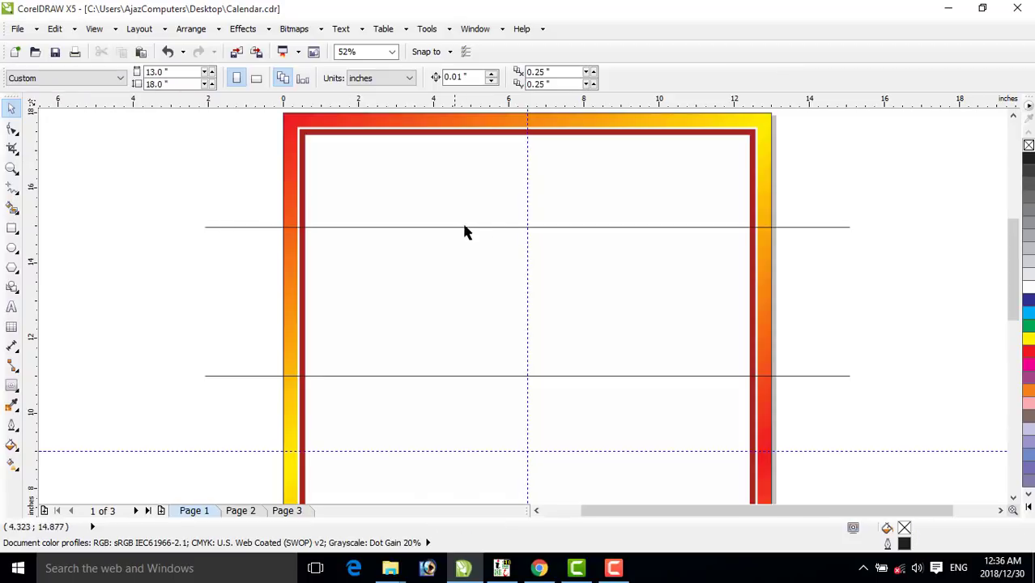
click(520, 229)
click(823, 376)
drag(822, 376, 816, 386)
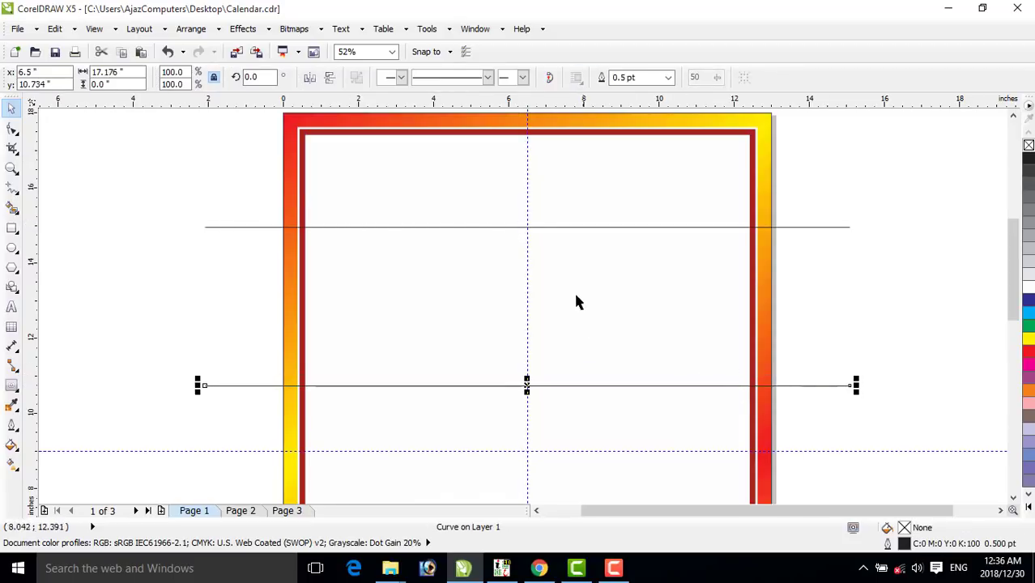
- Convert the upper line to a curve and bend it into an arch about 1.9 inches high, centred at about Y 14.5 inches
click(497, 229)
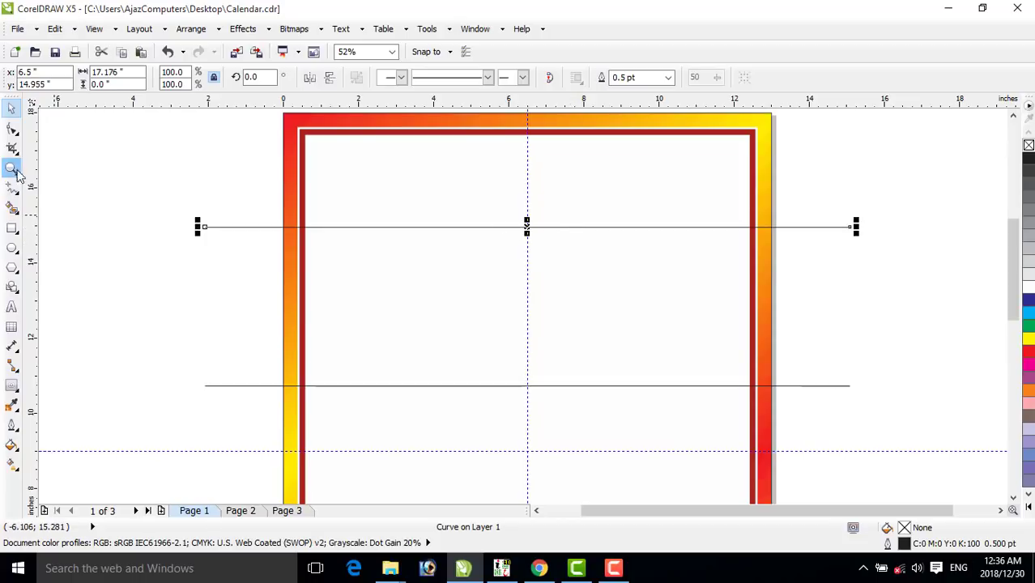
click(12, 128)
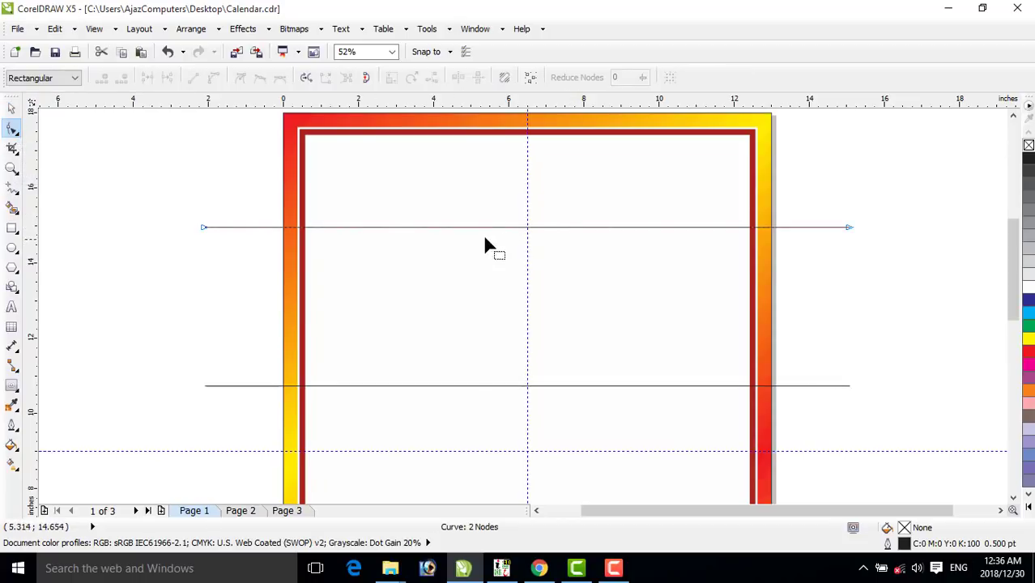
click(524, 228)
right_click(526, 230)
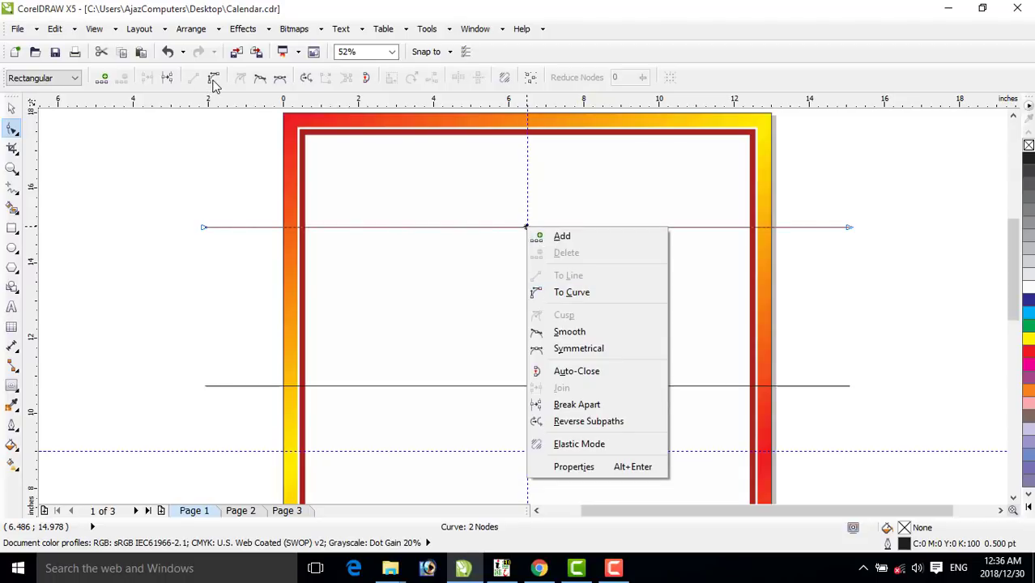
click(567, 293)
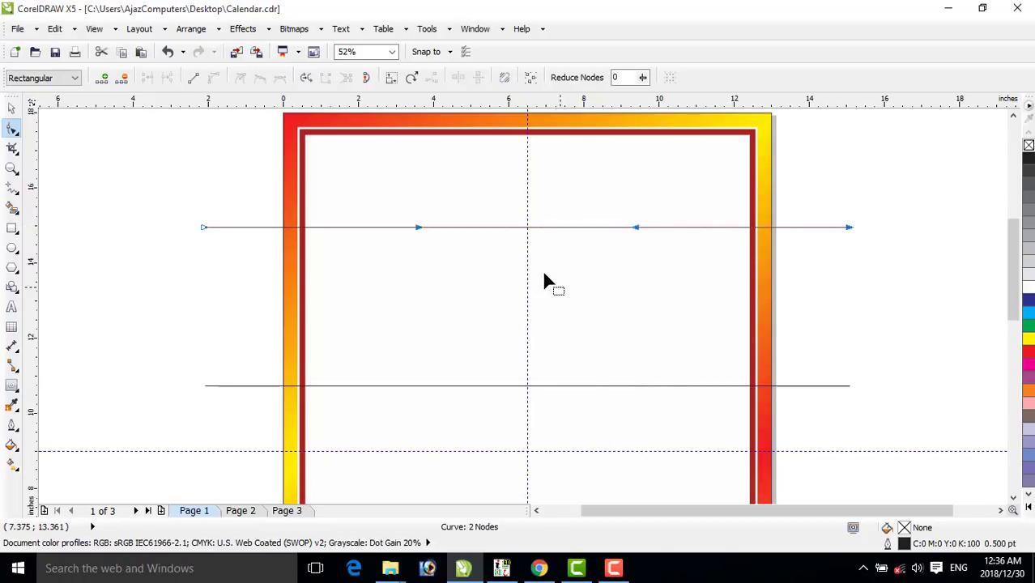
drag(527, 231, 527, 163)
click(11, 107)
drag(526, 189, 525, 247)
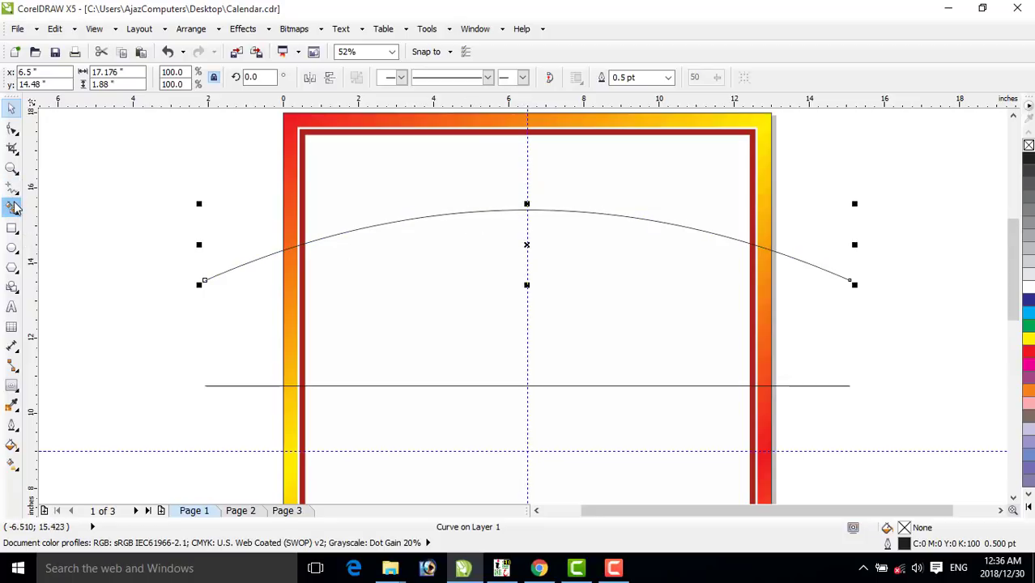
- Duplicate the arch slightly higher at about Y 14.7 inches and the straight line slightly lower at about Y 10.5 inches
drag(525, 244, 526, 236)
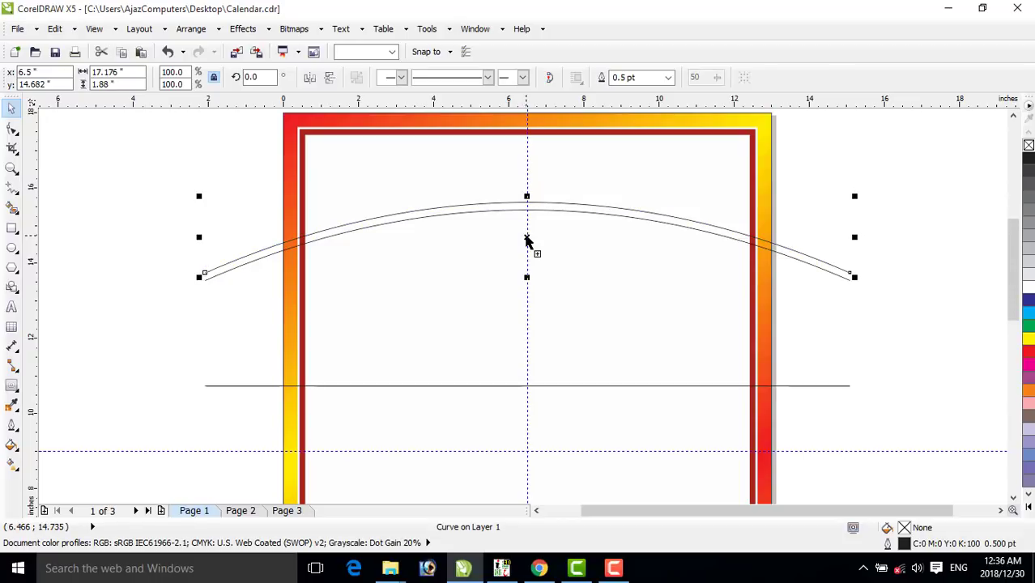
click(606, 395)
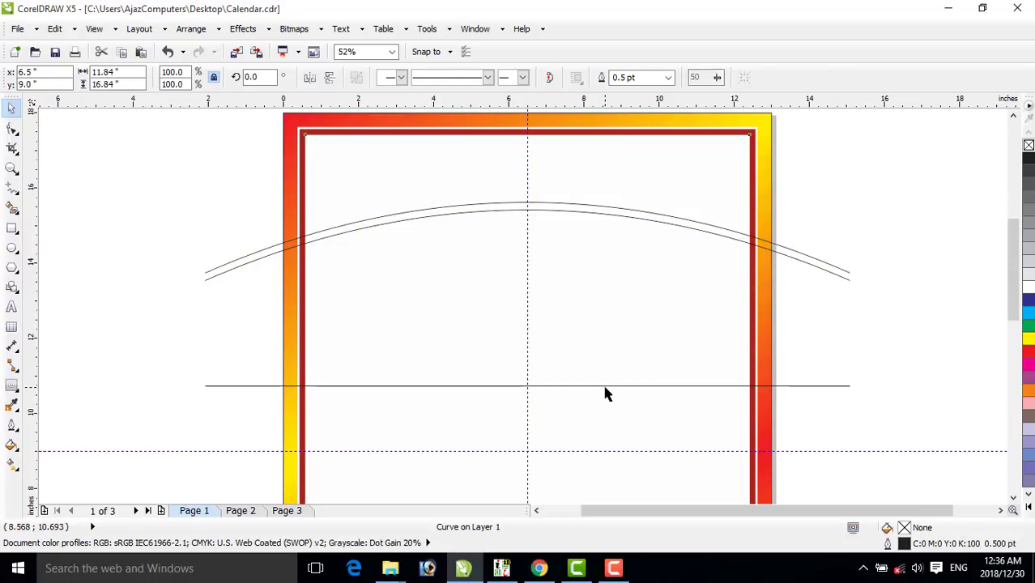
click(834, 394)
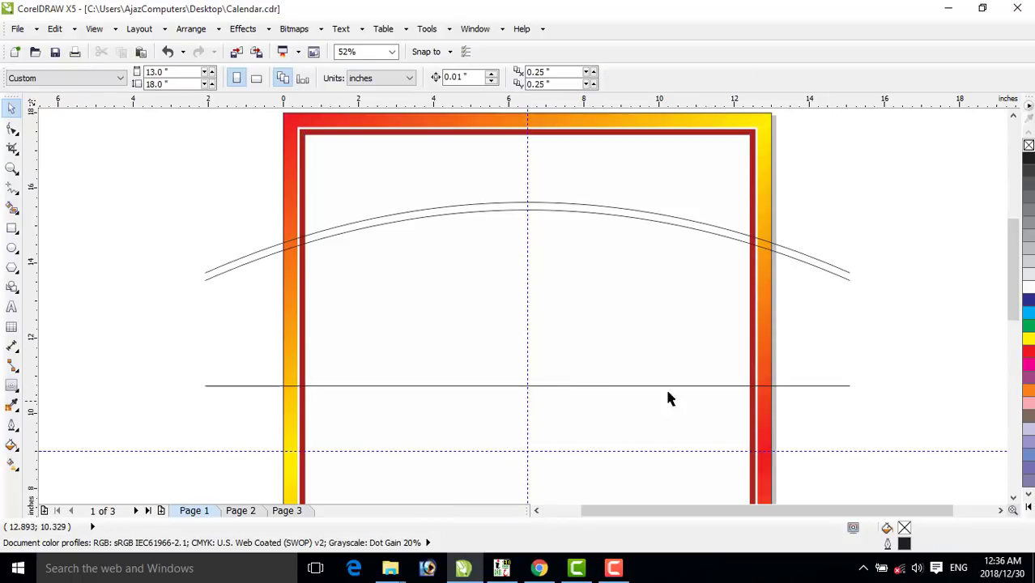
click(801, 387)
drag(525, 385, 524, 393)
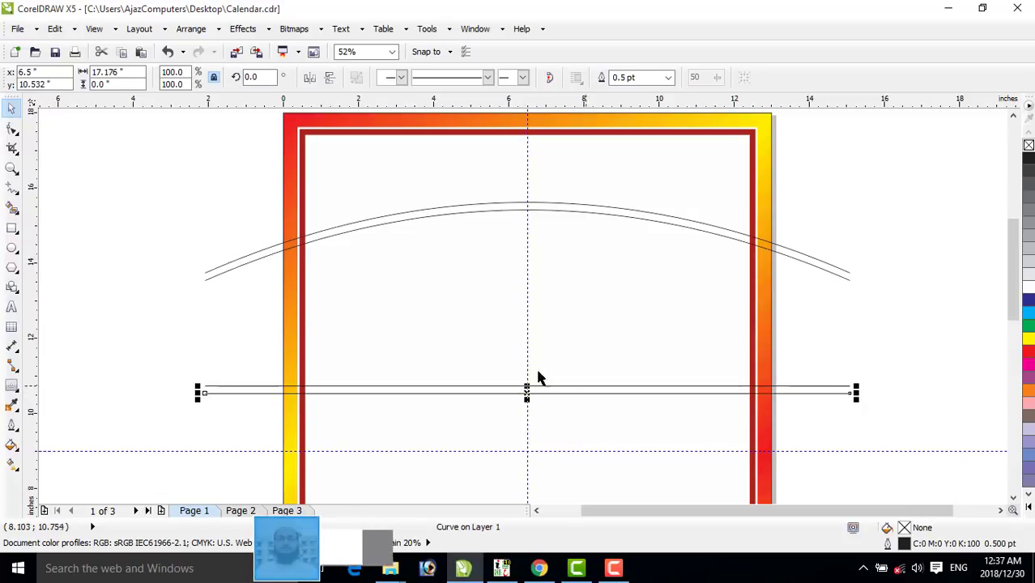
- Smart Fill the arched area inside the border, the thin band between the two arches and the band between the two straight lines
click(12, 209)
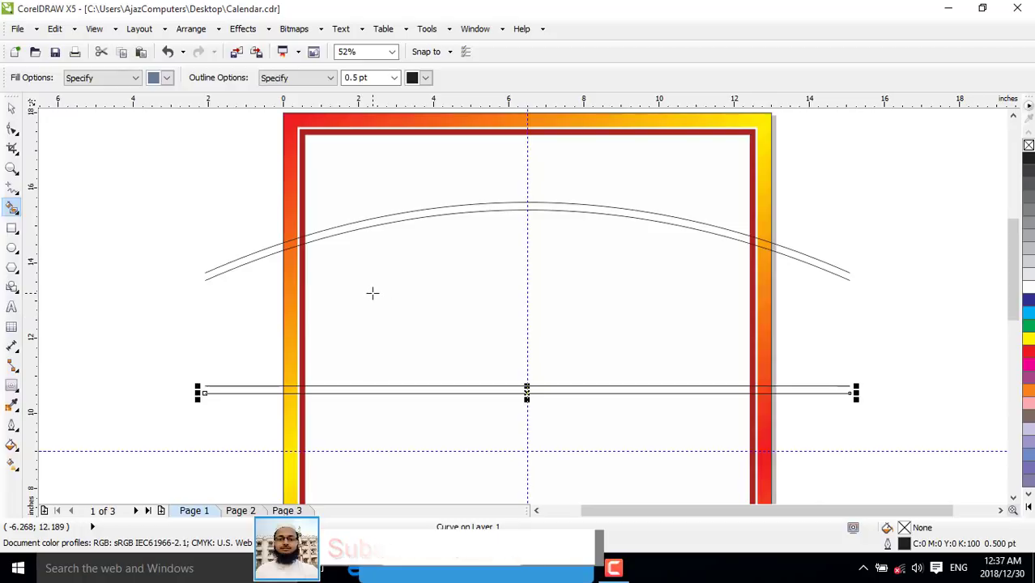
click(372, 293)
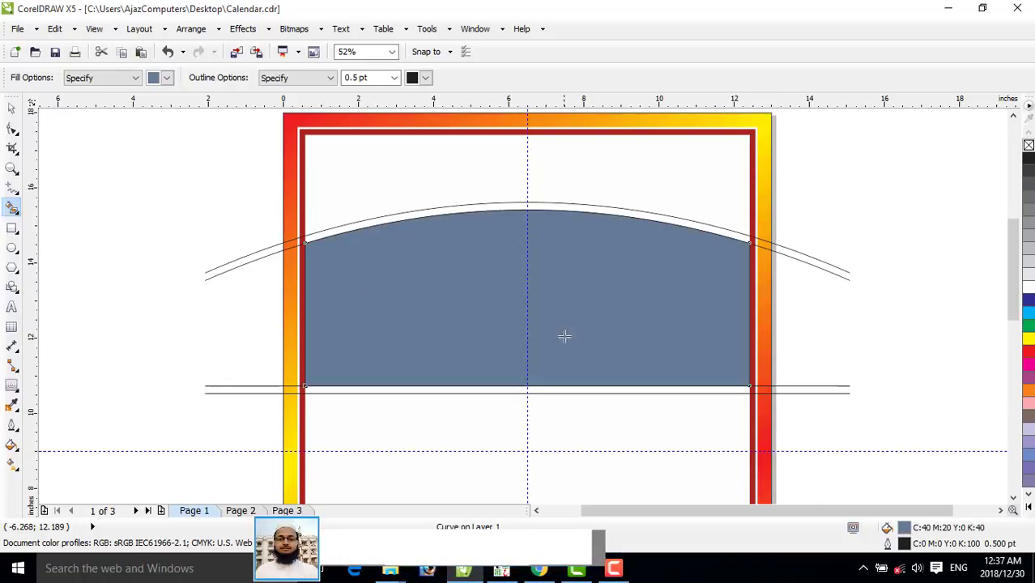
click(656, 215)
click(600, 391)
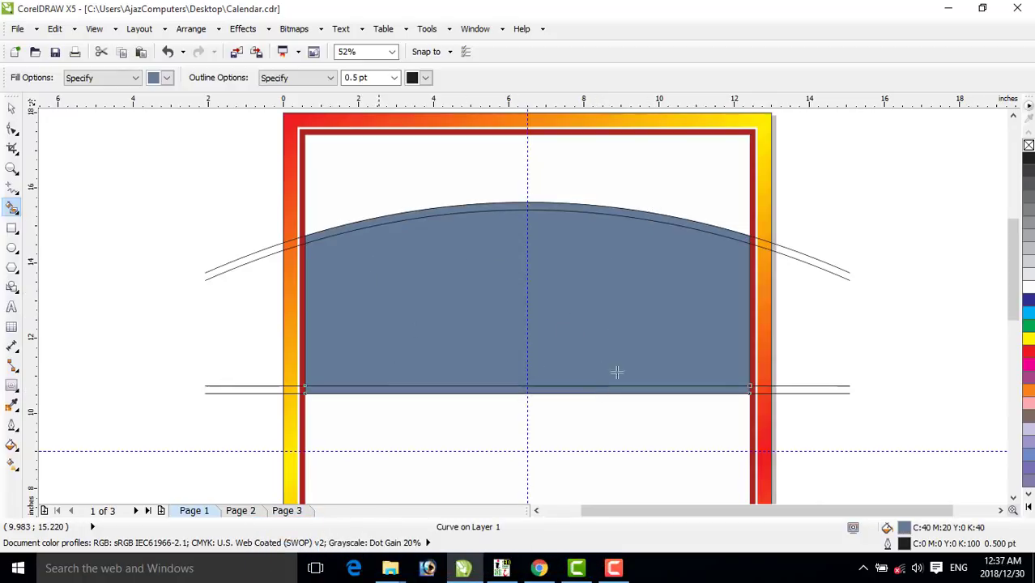
- Delete the two arch curves and two straight guide lines that extend past the frame, keeping the filled shapes
click(11, 109)
click(111, 157)
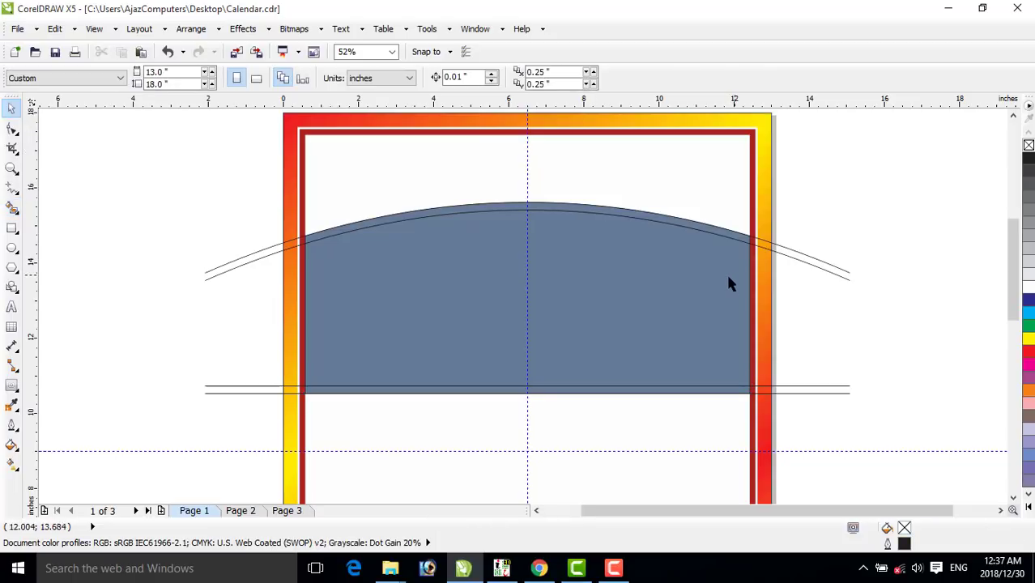
click(842, 276)
key(Delete)
click(837, 276)
key(Delete)
drag(825, 392, 829, 400)
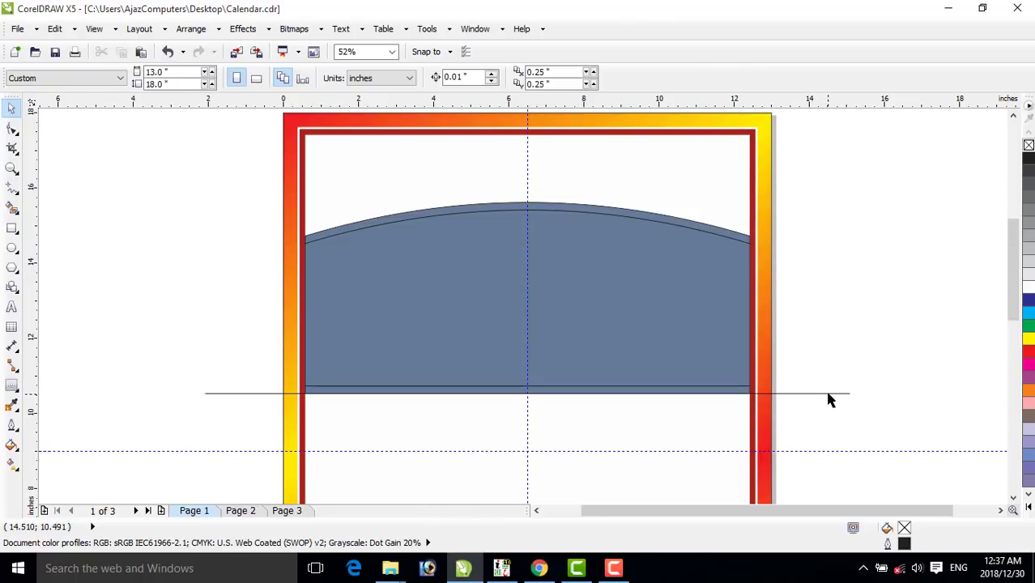
key(Delete)
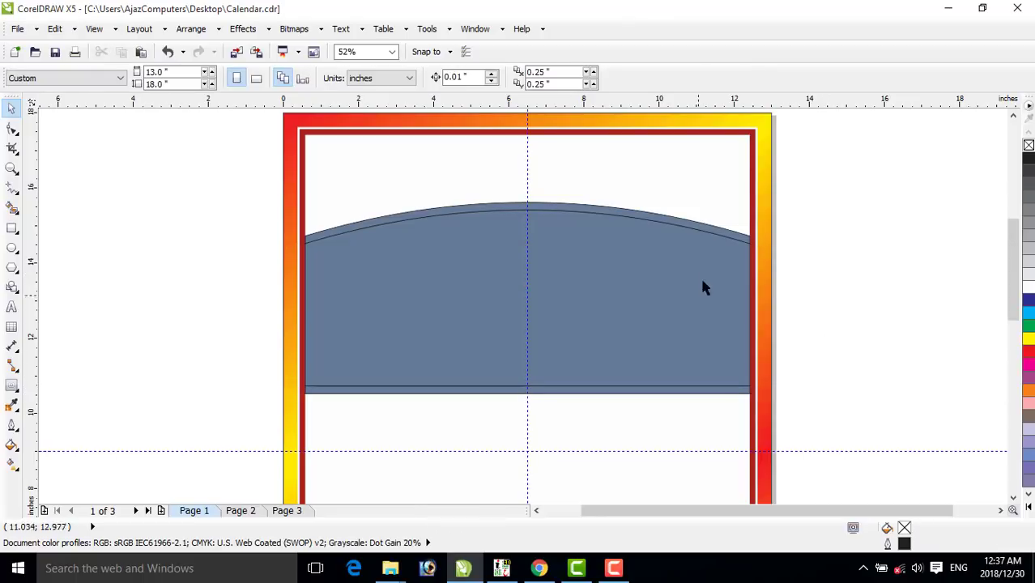
- Fill the thin arched band and the thin straight band below the panel with cyan
click(712, 233)
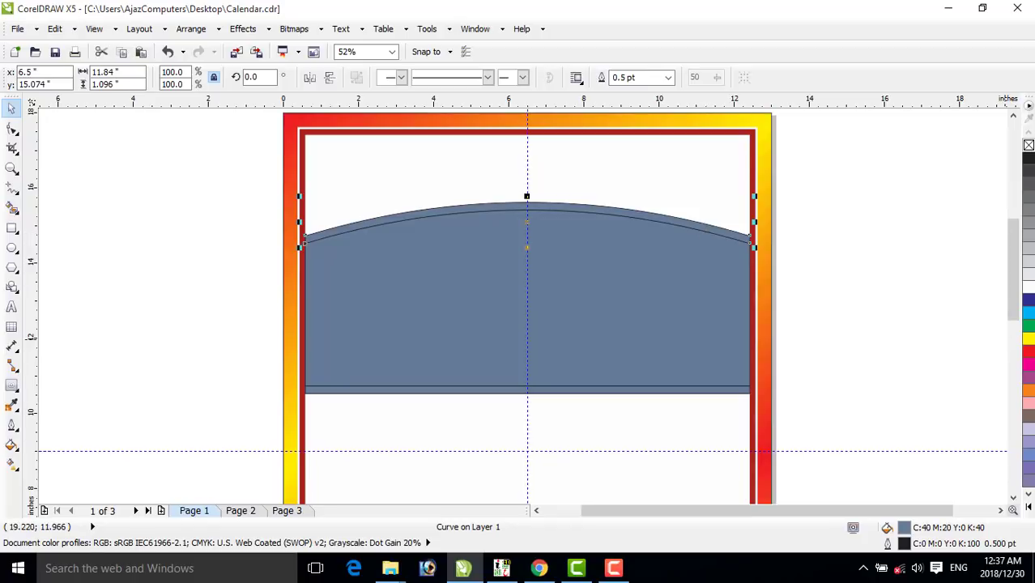
click(1028, 316)
click(670, 397)
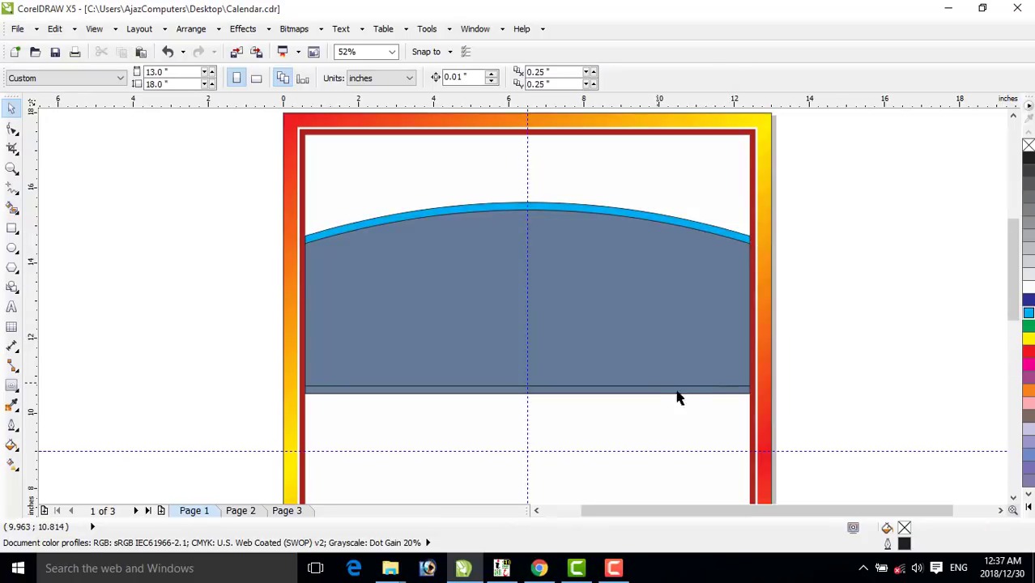
click(684, 391)
click(1028, 317)
click(823, 289)
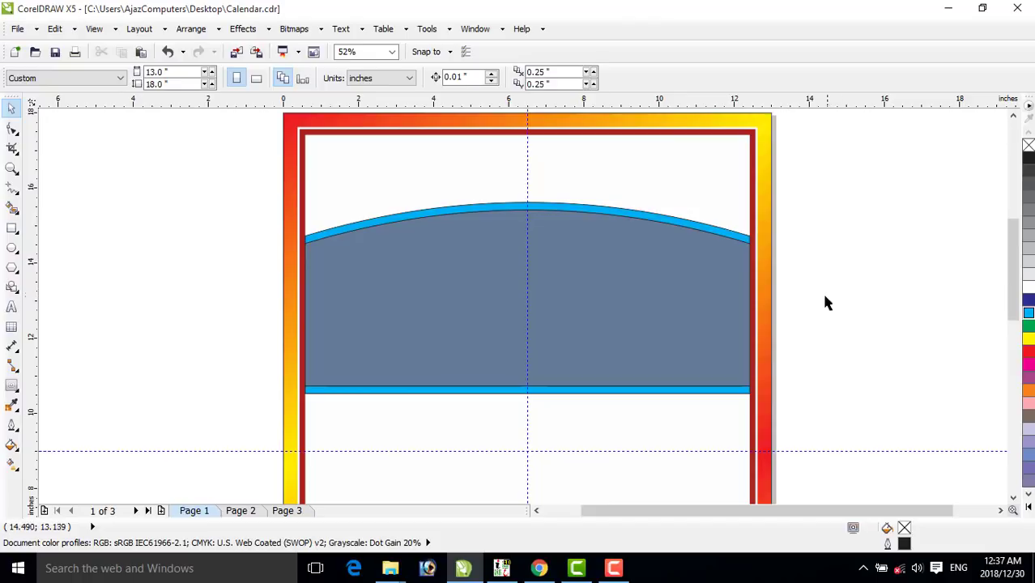
- Bring the images 5311465-elegant-background and the FB_IMG mosque photo from New folder (2) on the desktop into the CorelDRAW drawing
click(582, 272)
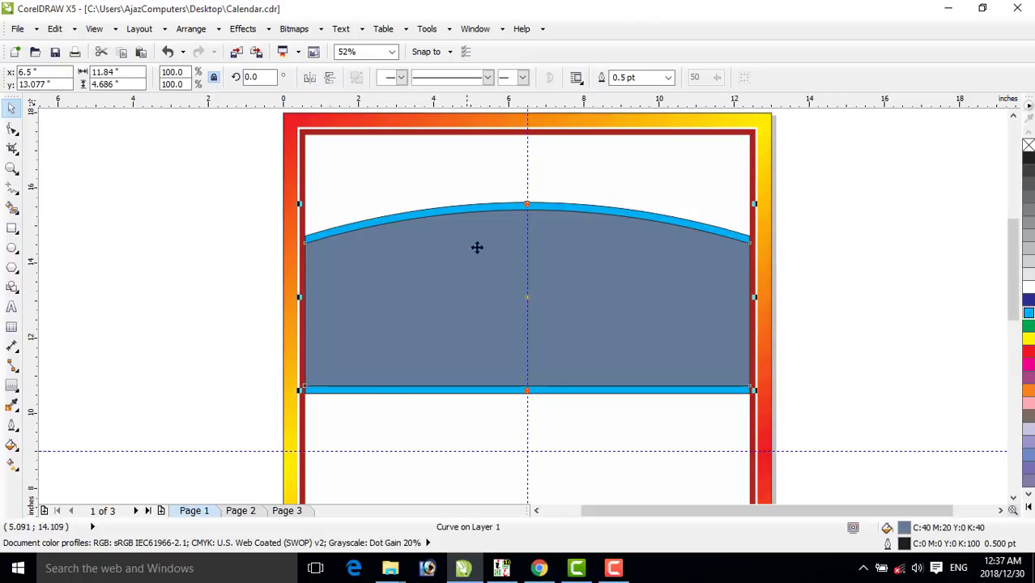
click(179, 208)
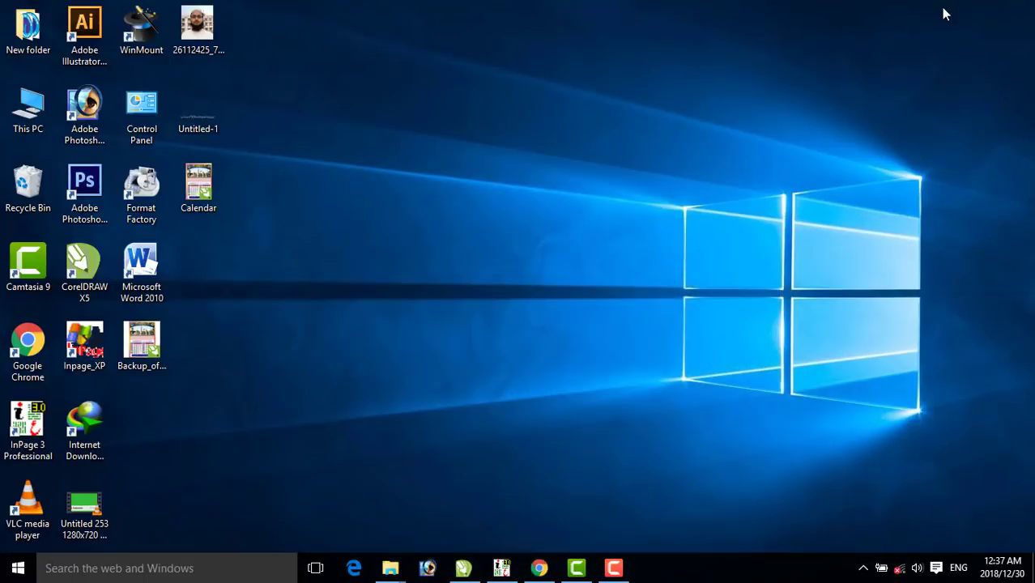
click(948, 11)
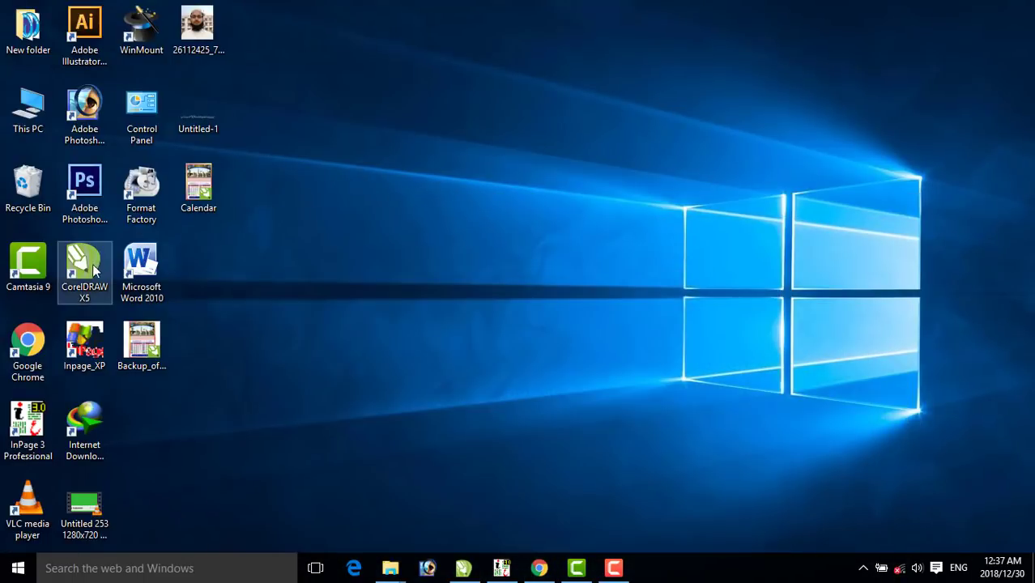
double_click(24, 51)
double_click(248, 126)
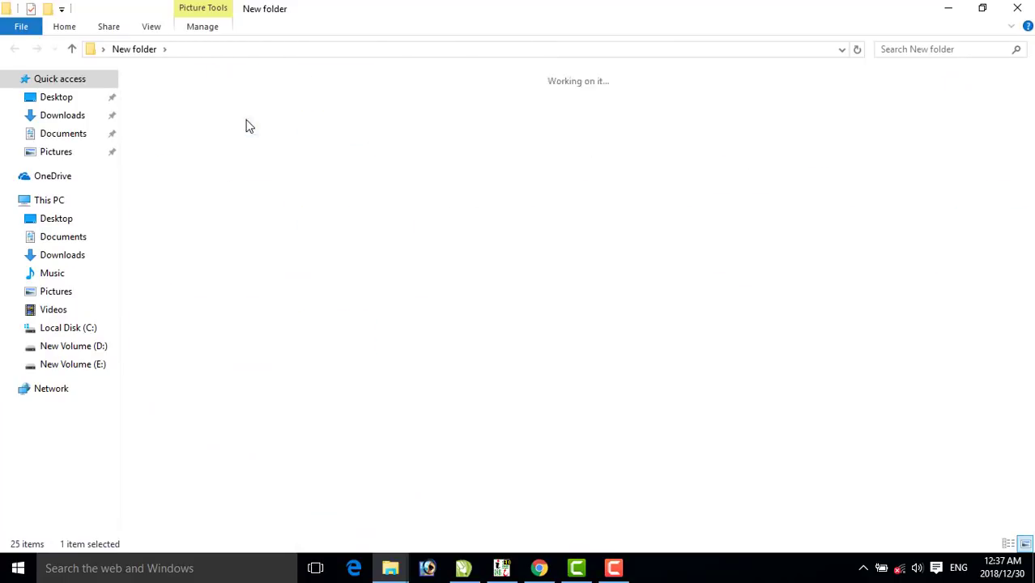
click(419, 137)
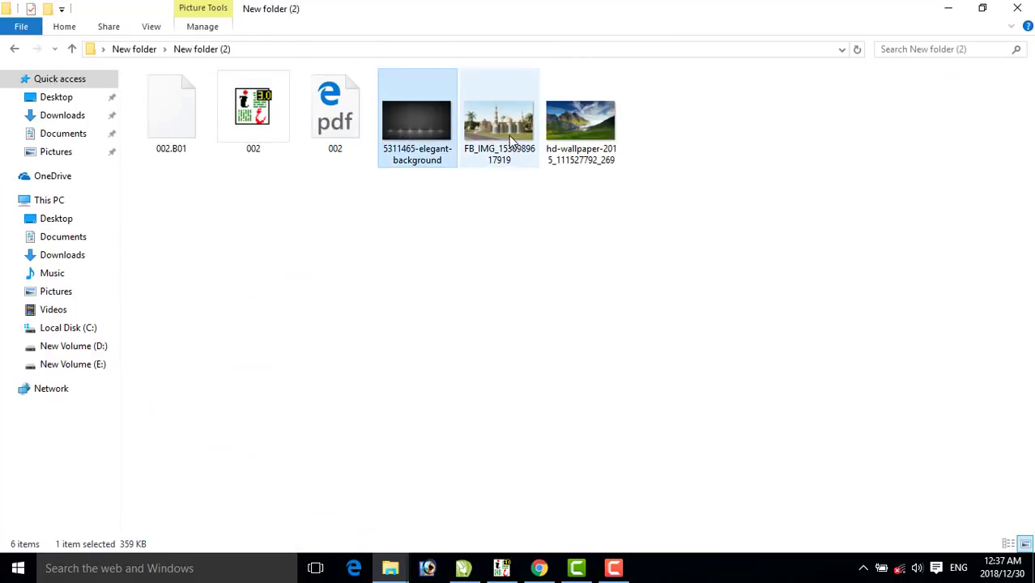
ctrl+click(510, 142)
drag(496, 128, 915, 254)
- Place the mosque photo beside the page at about X 20.1, Y 14.6 inches and shrink the dark background to about 8.55 inches wide
drag(555, 236, 649, 243)
drag(840, 143, 576, 332)
drag(417, 409, 312, 206)
click(939, 280)
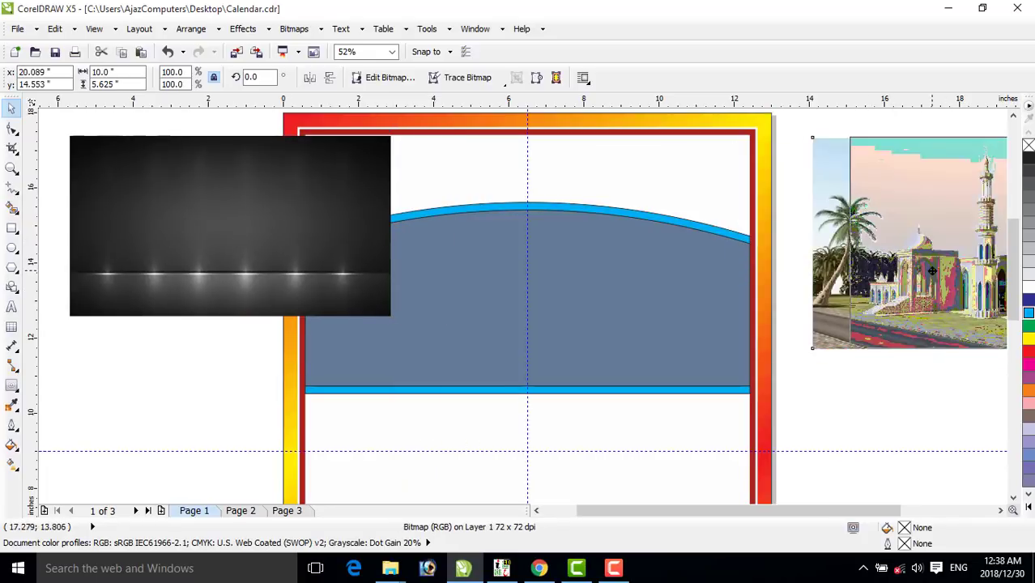
- Mirror the dark background image vertically and move it to about X -1.2, Y 11.4 inches
click(302, 211)
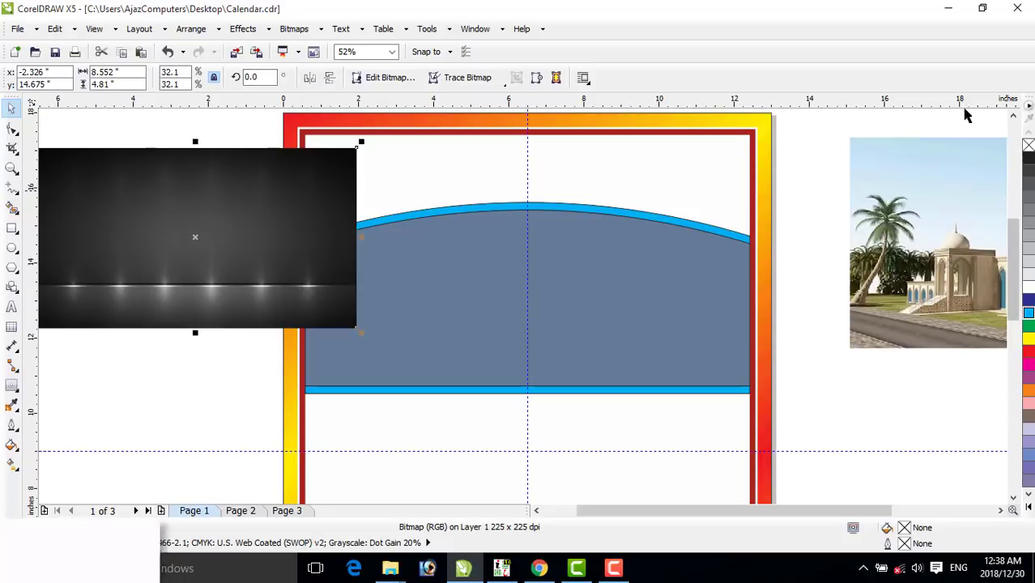
click(332, 78)
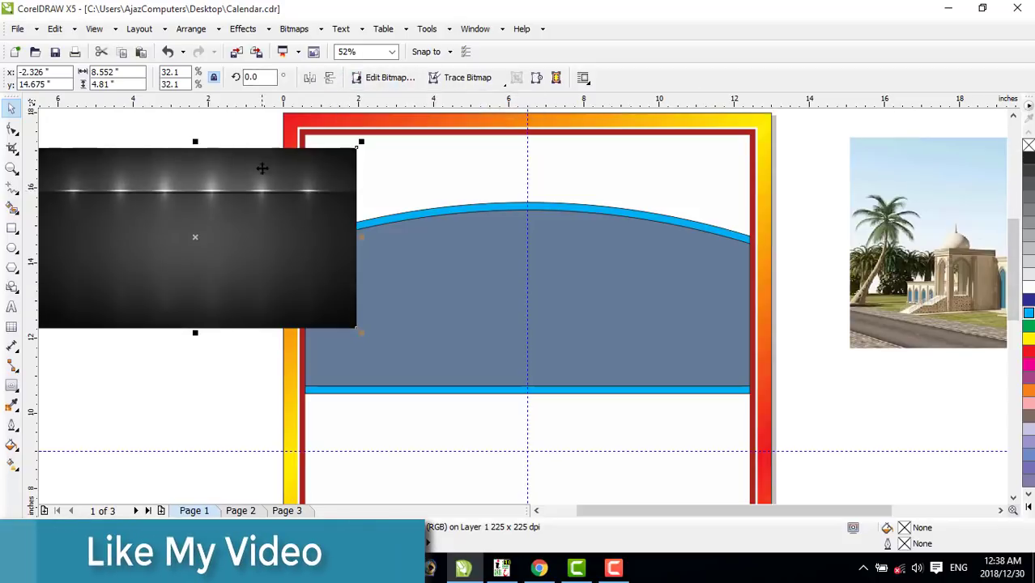
drag(262, 170, 263, 330)
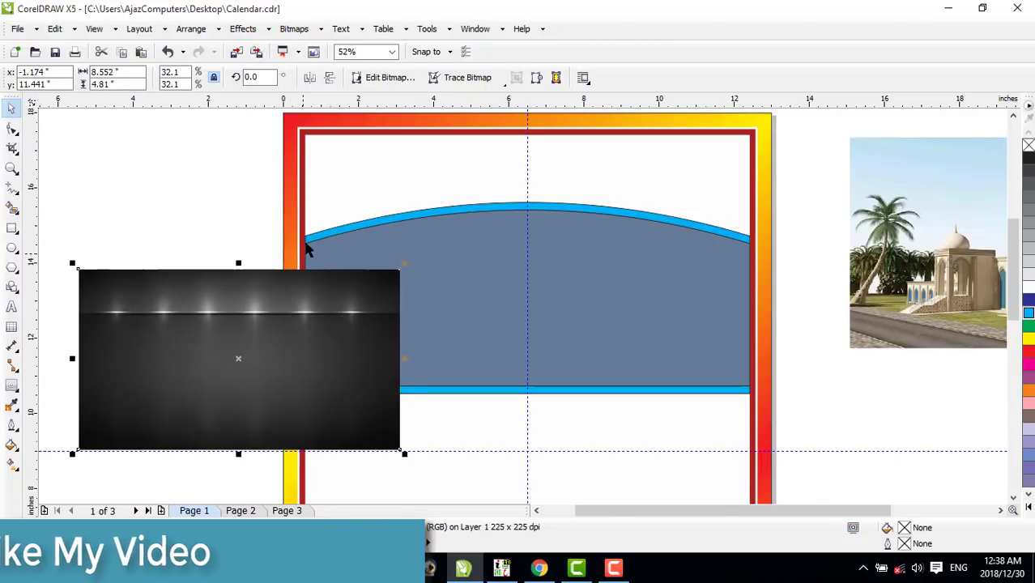
- Smart Fill the area between the inner border's upper edge and the cyan arch
click(379, 169)
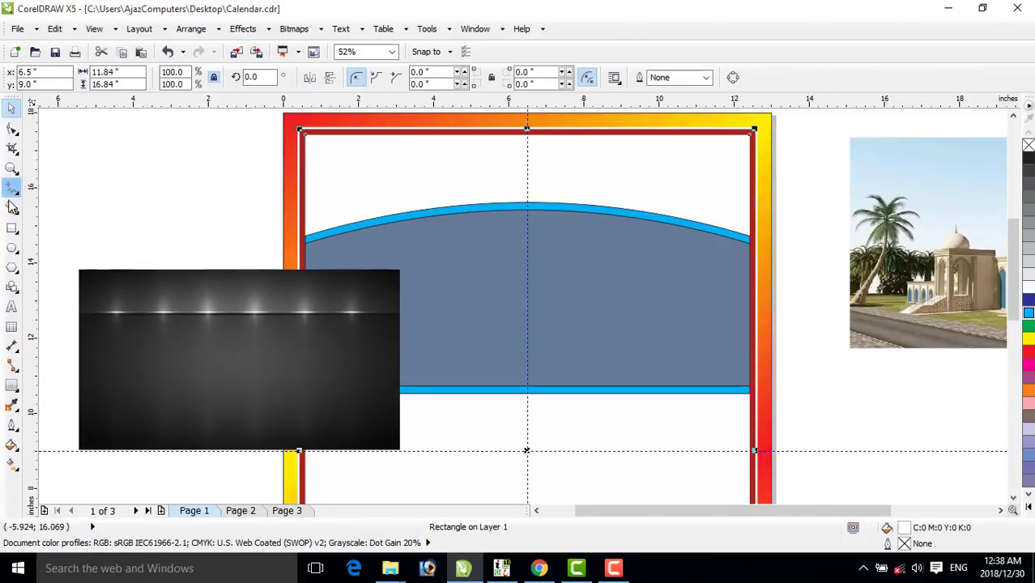
click(12, 207)
click(420, 177)
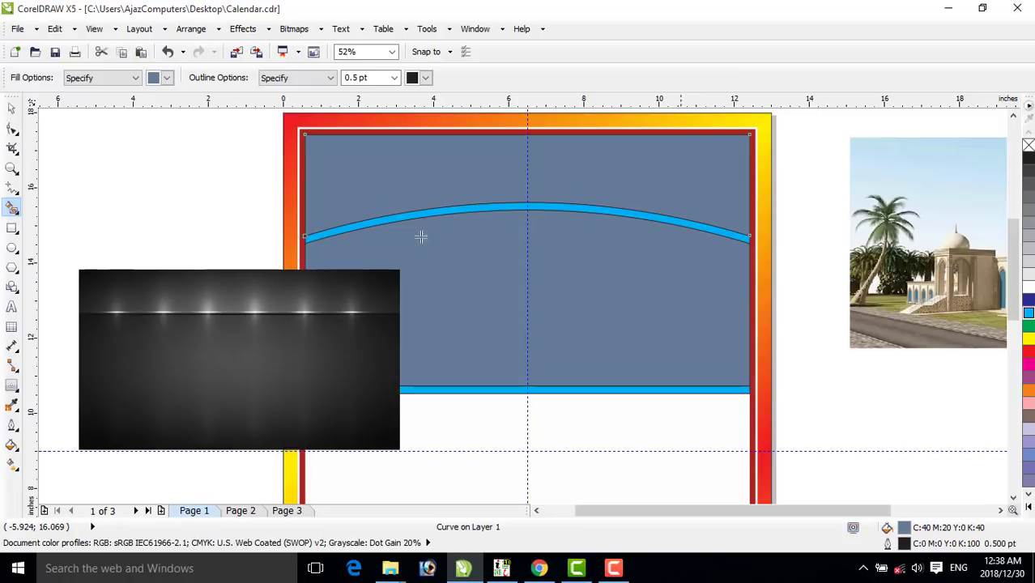
click(11, 108)
click(101, 138)
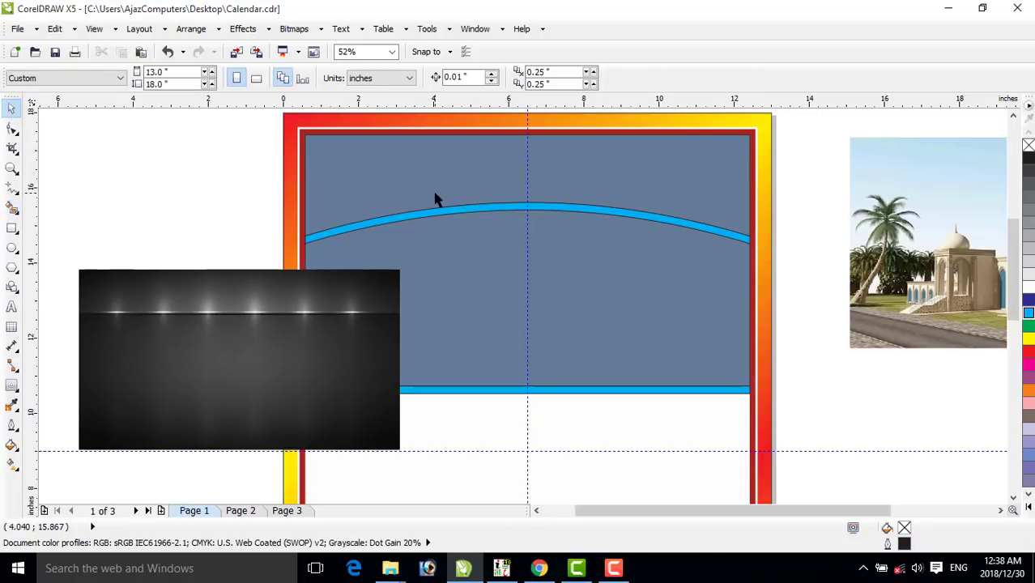
drag(481, 198, 595, 203)
key(ctrl+z)
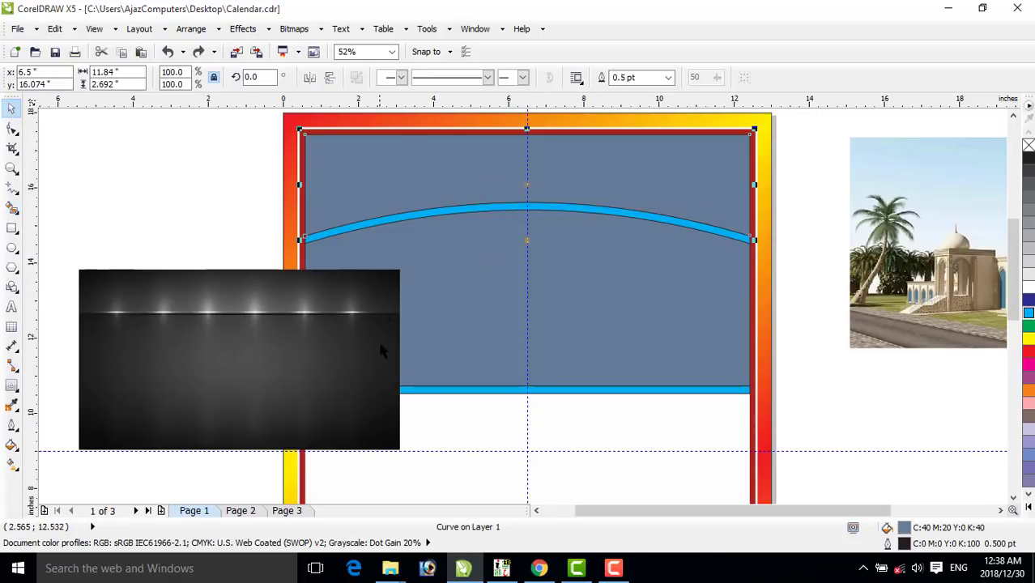
- PowerClip the dark background image inside the filled area above the cyan arch
click(377, 326)
click(253, 30)
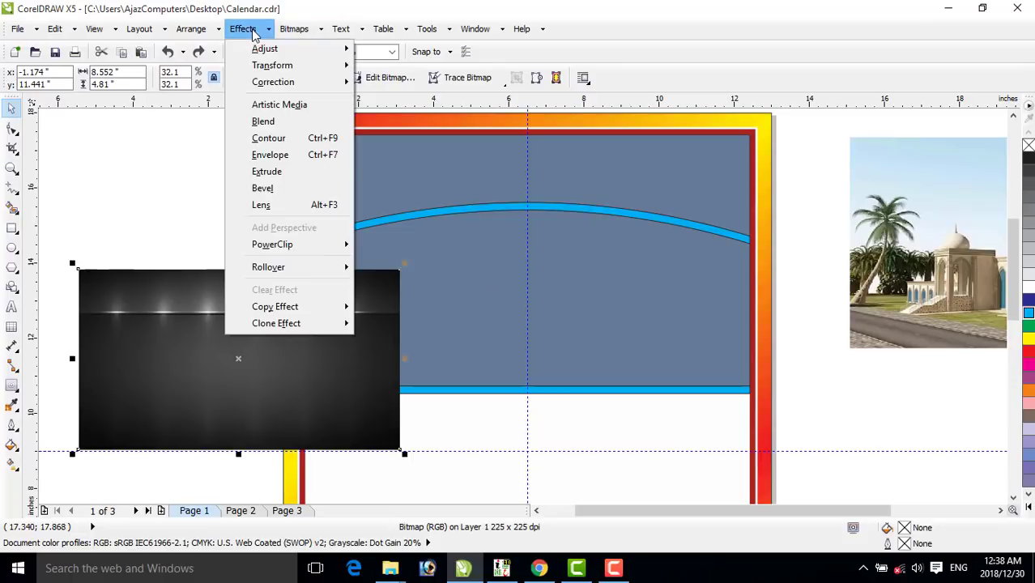
mouse_move(300, 247)
click(381, 254)
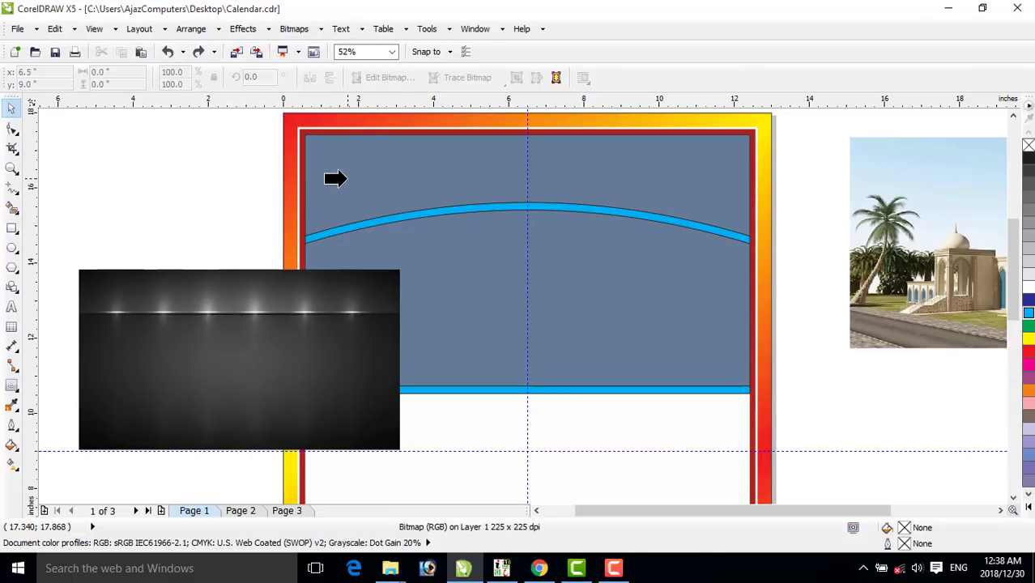
click(341, 211)
- Edit the PowerClip contents, enlarging the dark image to about 12.87 inches wide and placing it at about X 6.26, Y 15.4 inches
right_click(367, 174)
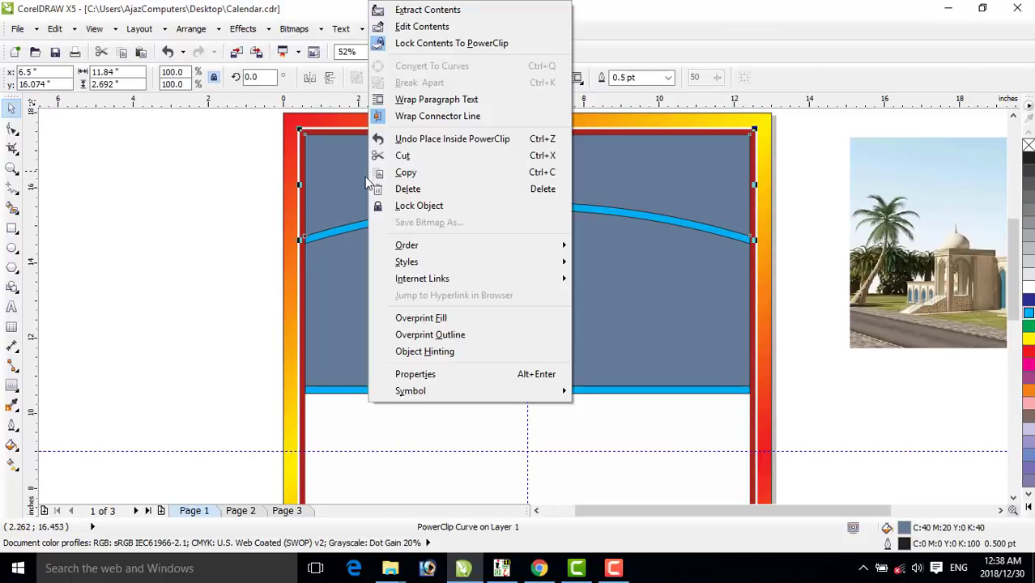
click(409, 28)
drag(267, 332, 466, 175)
drag(601, 298, 761, 401)
drag(705, 324, 677, 308)
drag(472, 161, 467, 161)
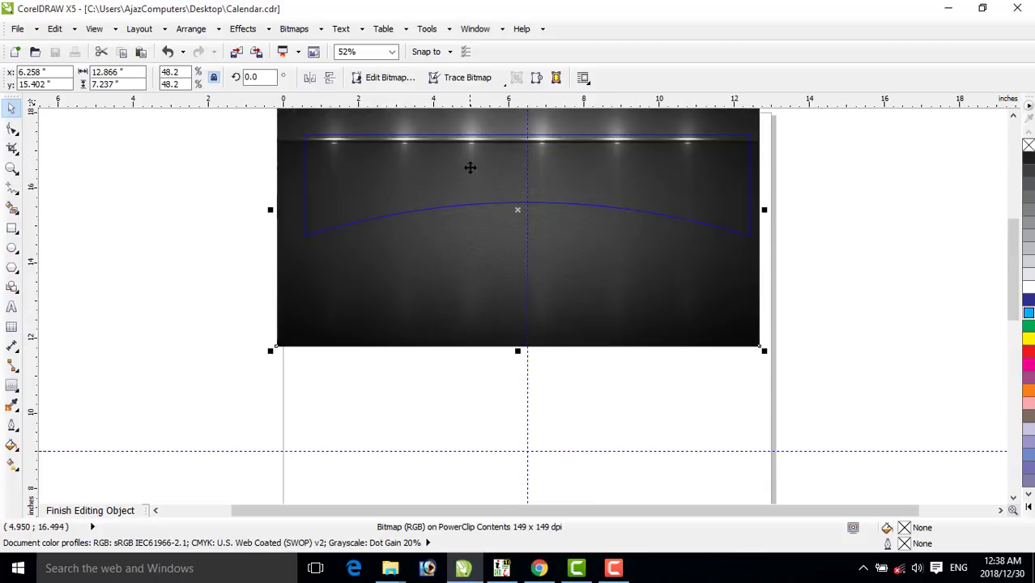
- Try placing the dark image lower in its container at about Y 14.07 inches, and undo the move
click(1013, 115)
click(1013, 116)
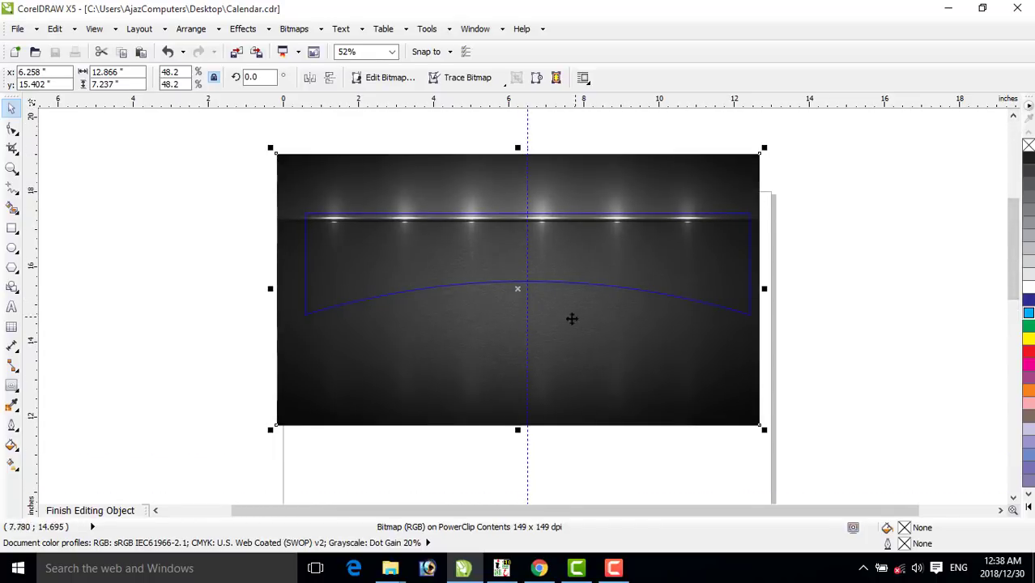
drag(511, 185, 494, 252)
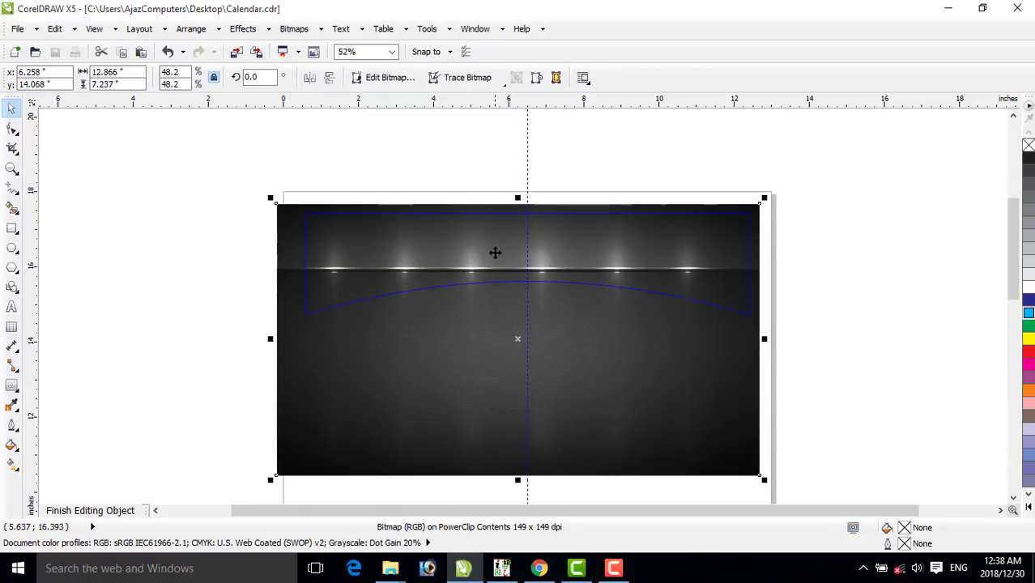
key(ctrl+z)
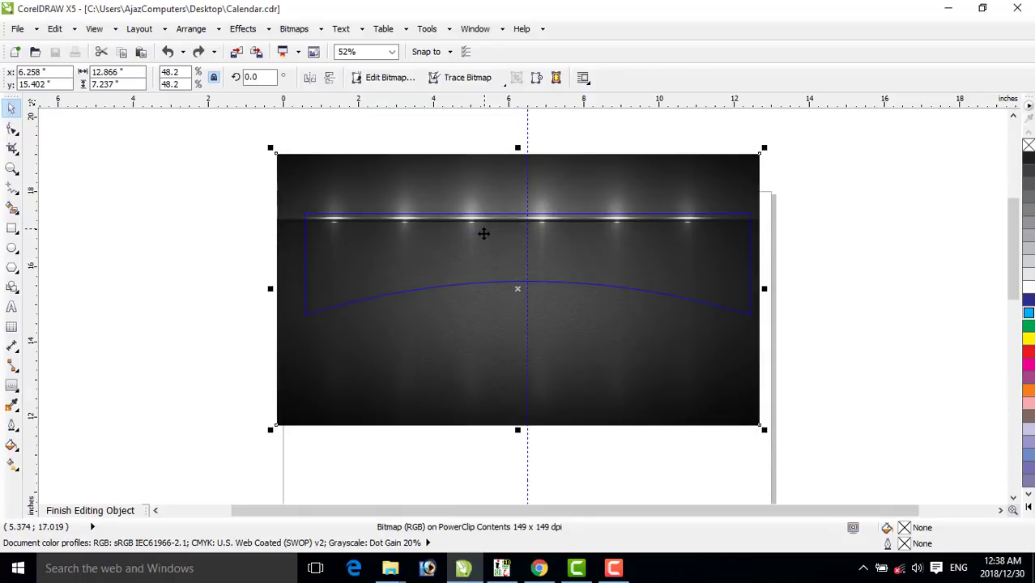
- Mirror the dark image vertically and enlarge it to about 16.06 inches wide, with its row of lights inside the container outline
click(329, 77)
drag(529, 227, 559, 206)
drag(763, 316, 821, 369)
drag(677, 272, 677, 241)
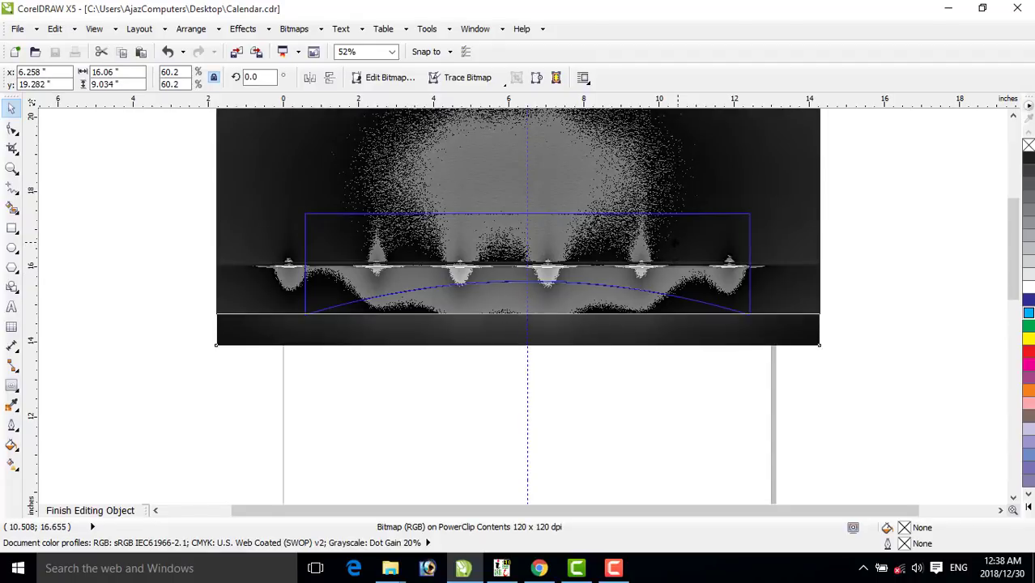
- Enlarge the dark image to about 18.89 inches wide, raise it to about Y 19.97 inches and finish editing the PowerClip contents
drag(824, 318, 878, 370)
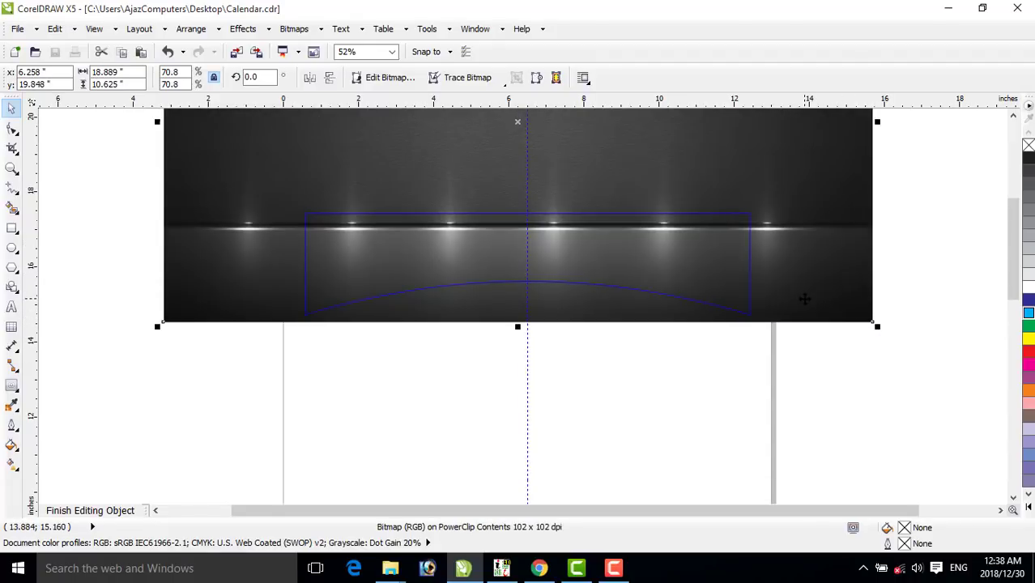
drag(805, 297, 798, 309)
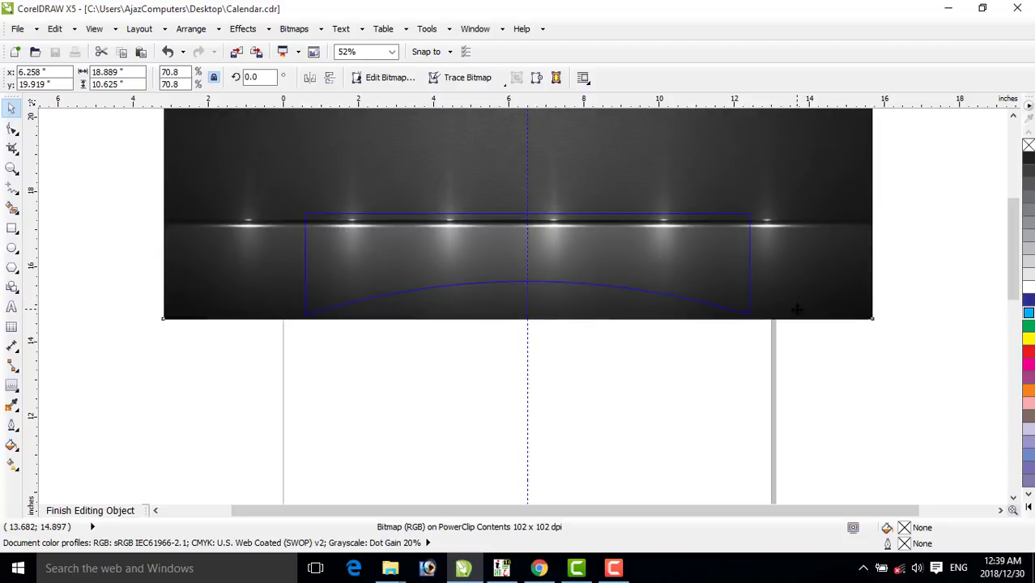
key(ctrl+Up)
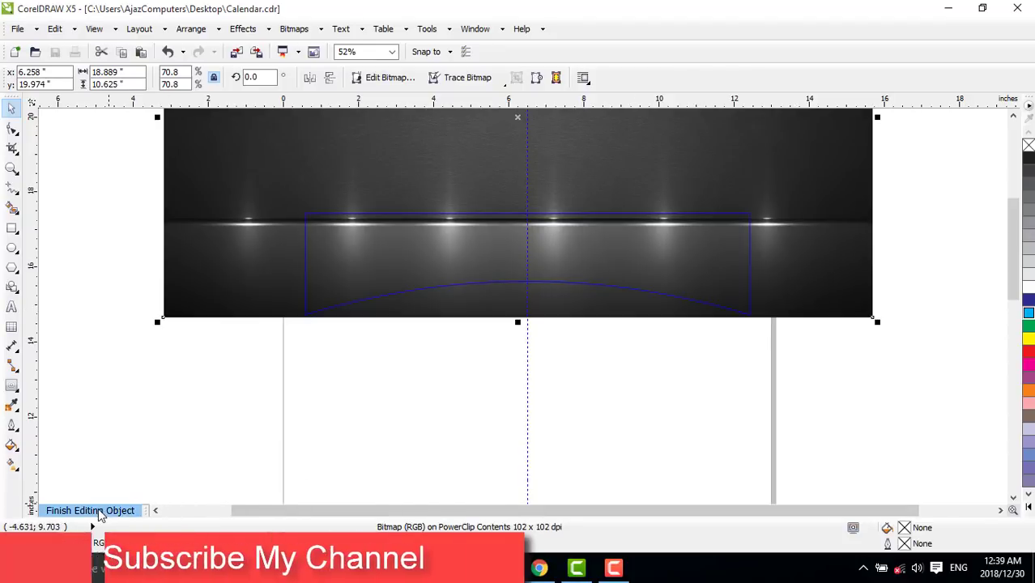
click(126, 509)
click(145, 367)
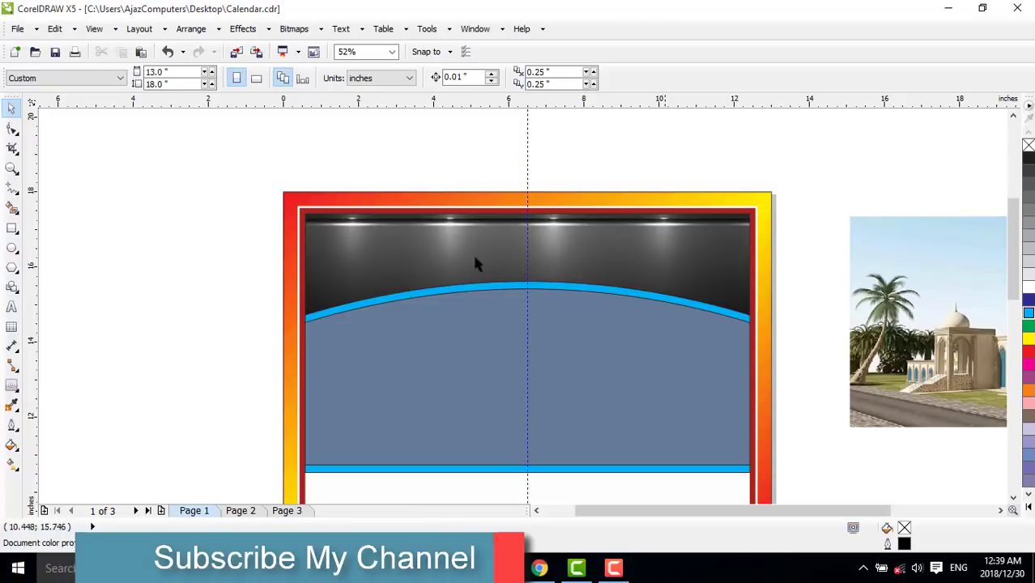
- PowerClip the mosque photo inside the arched panel between the two cyan bands
click(933, 321)
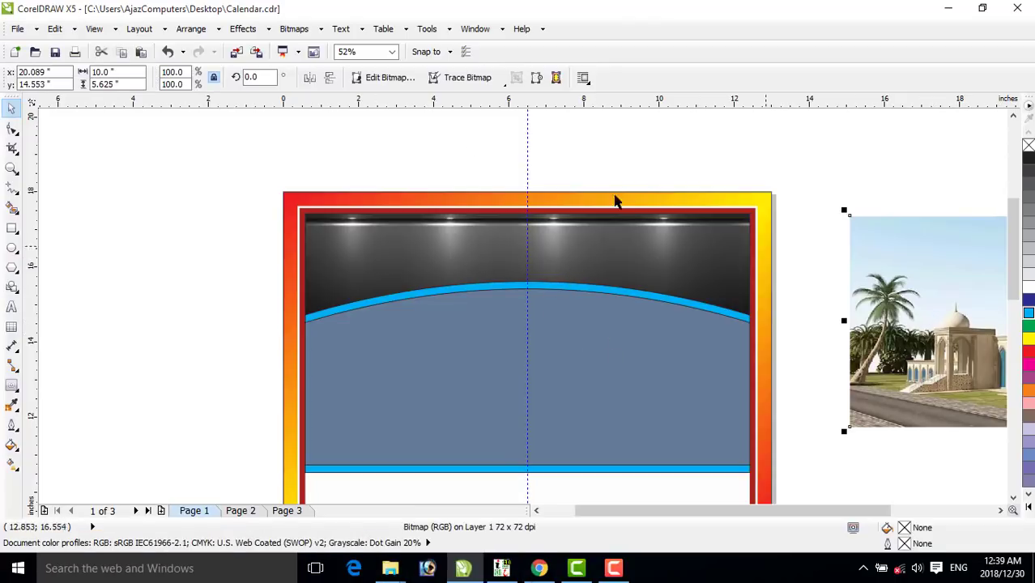
click(232, 34)
mouse_move(293, 245)
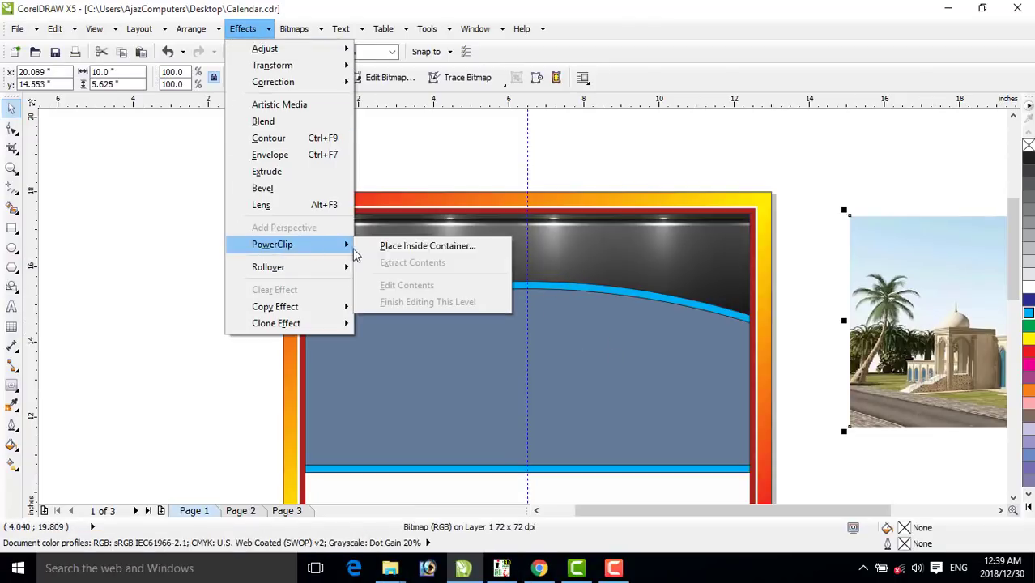
click(417, 246)
click(389, 368)
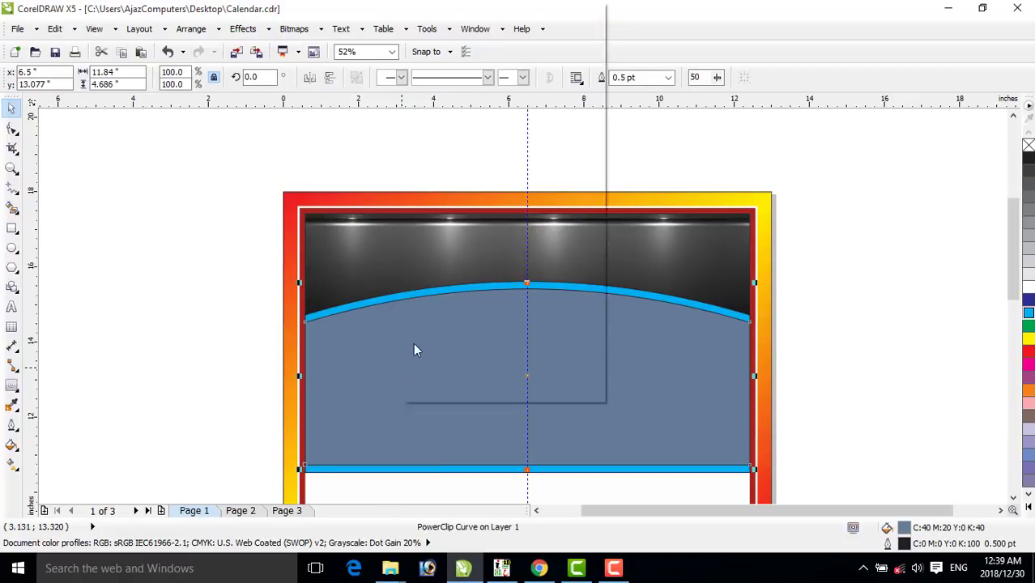
- Edit the mosque PowerClip contents, enlarge the photo to about 11.91 inches wide at about X 6.51, Y 12.91 inches, and finish editing
right_click(406, 360)
click(455, 27)
drag(857, 334, 305, 379)
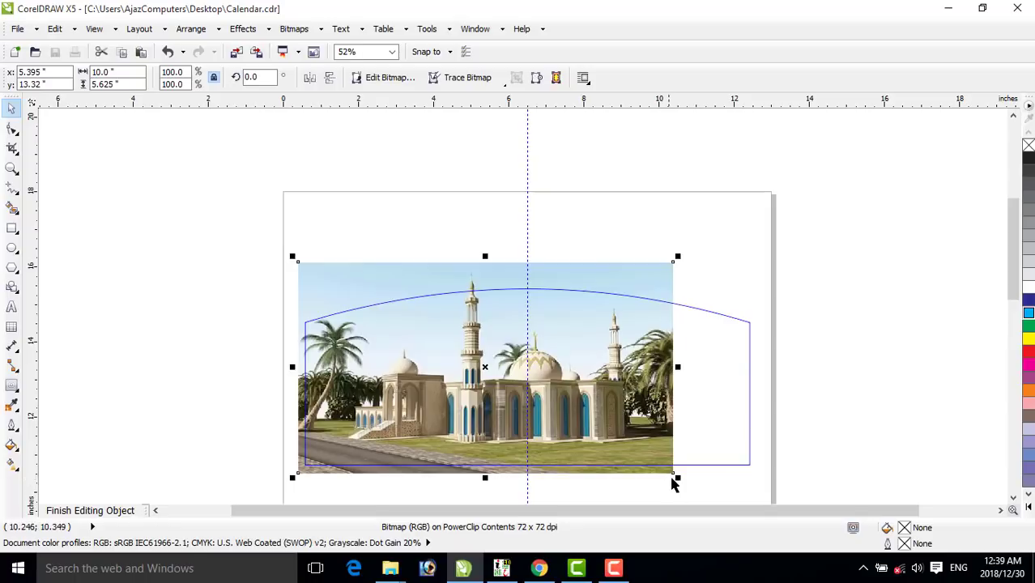
drag(679, 479, 793, 480)
drag(642, 384, 645, 378)
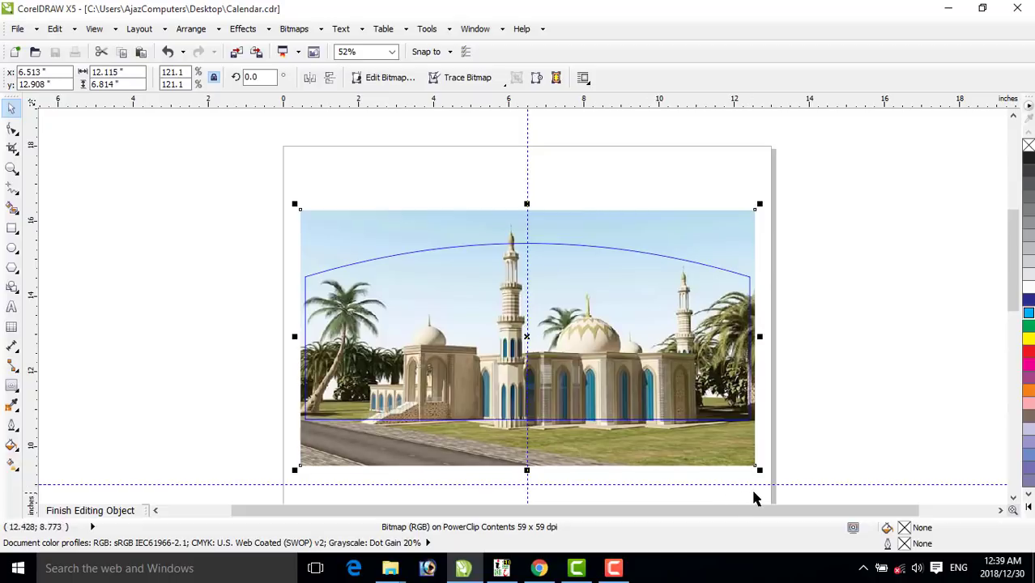
drag(760, 470, 752, 466)
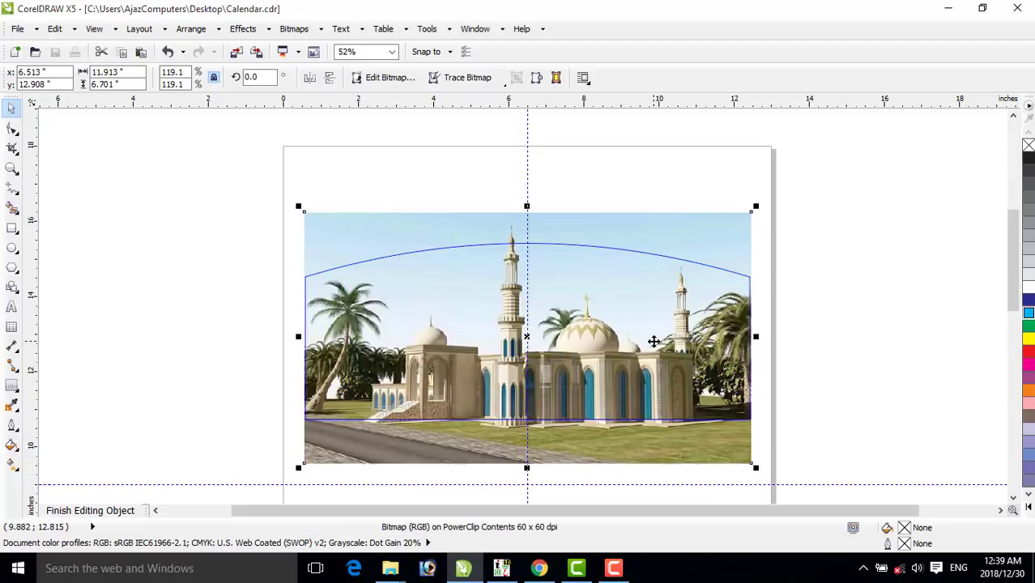
click(118, 512)
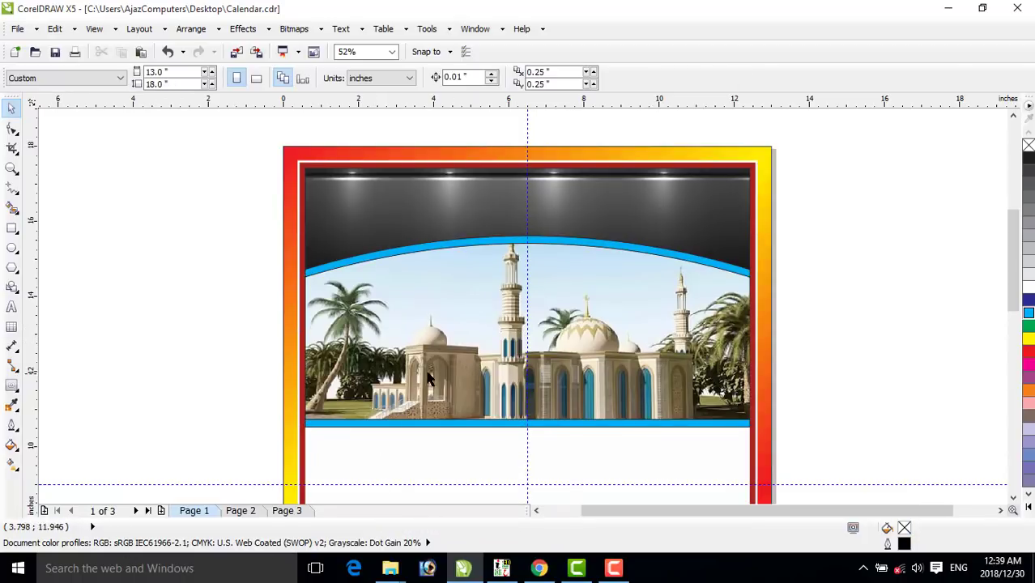
- Delete the vertical guideline running through the centre of the page
click(431, 376)
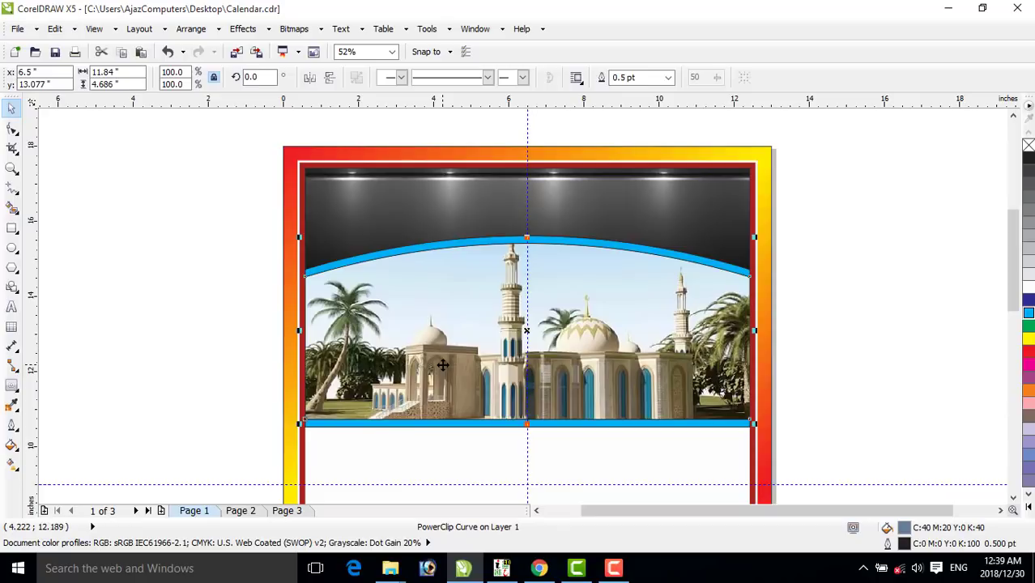
click(527, 210)
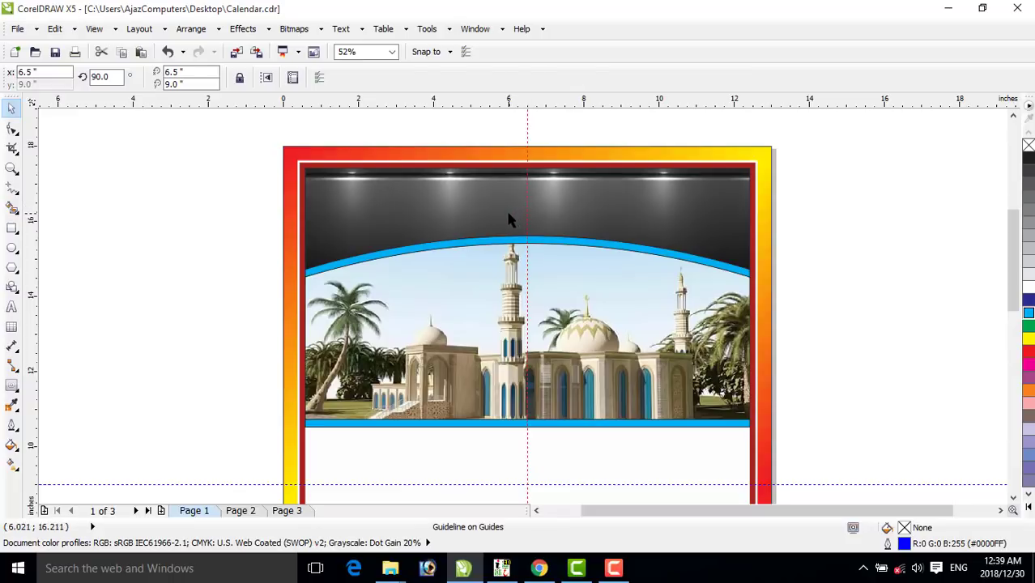
key(Delete)
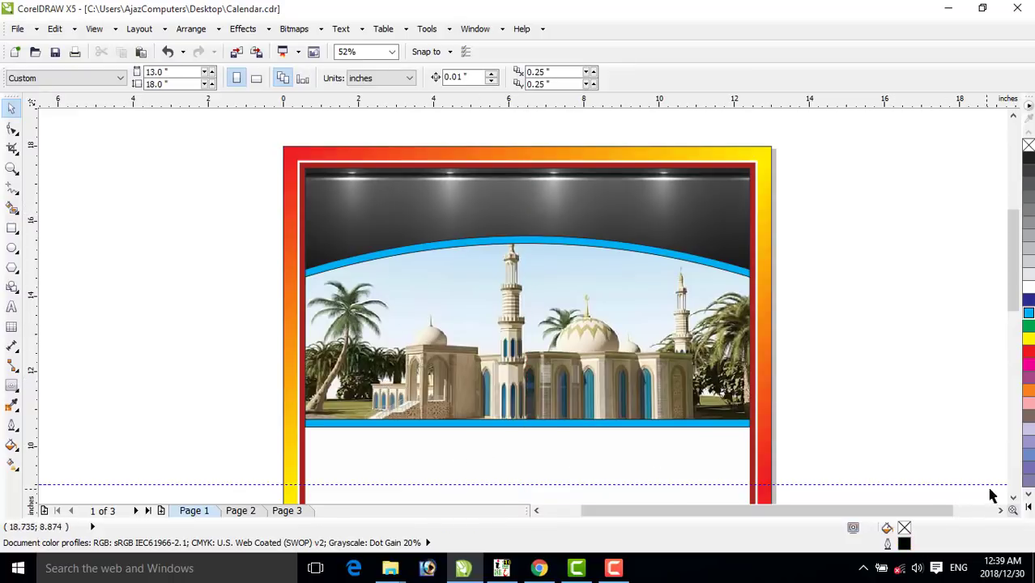
- Draw a rectangle about 11.78 inches wide and 1.44 inches high just below the lower cyan band, and select it
click(1013, 497)
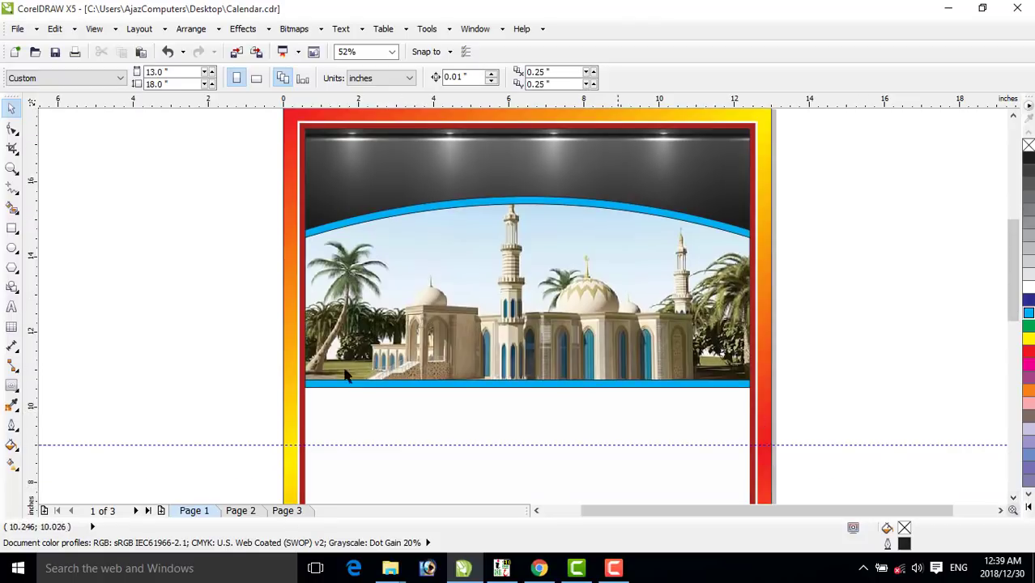
click(11, 229)
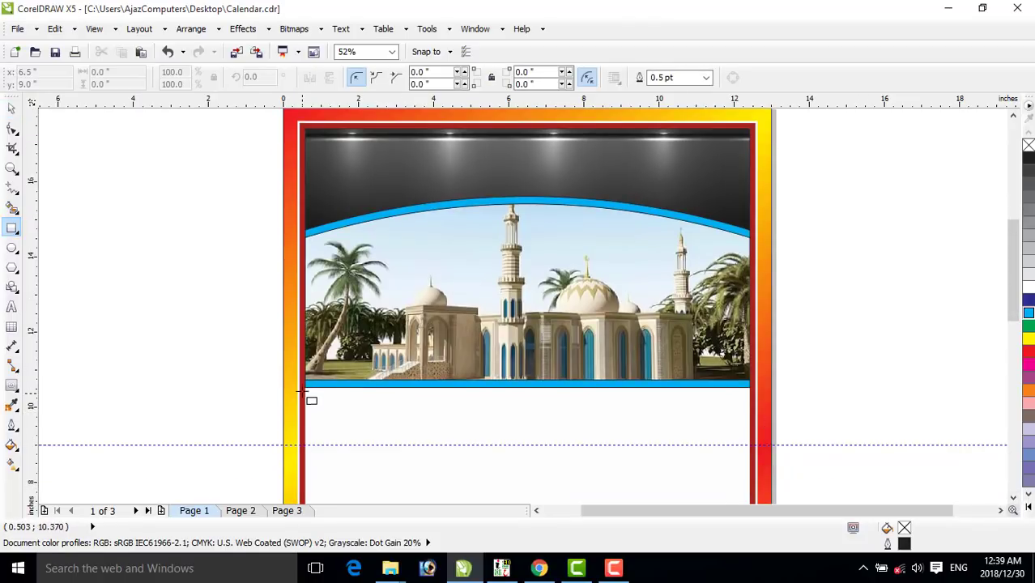
mouse_move(305, 390)
mouse_down()
mouse_move(483, 448)
mouse_move(749, 446)
mouse_up()
click(12, 109)
click(119, 271)
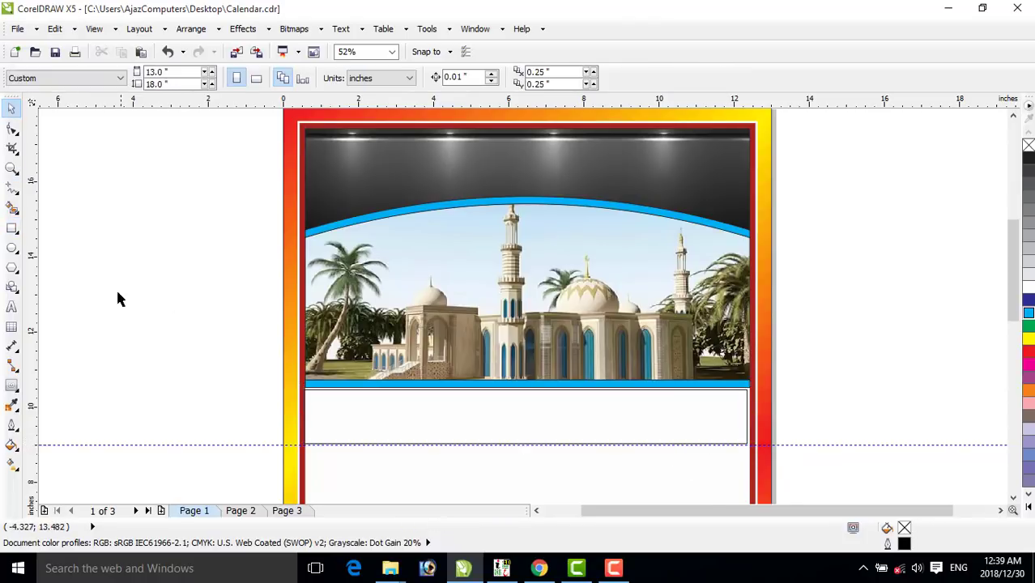
click(308, 387)
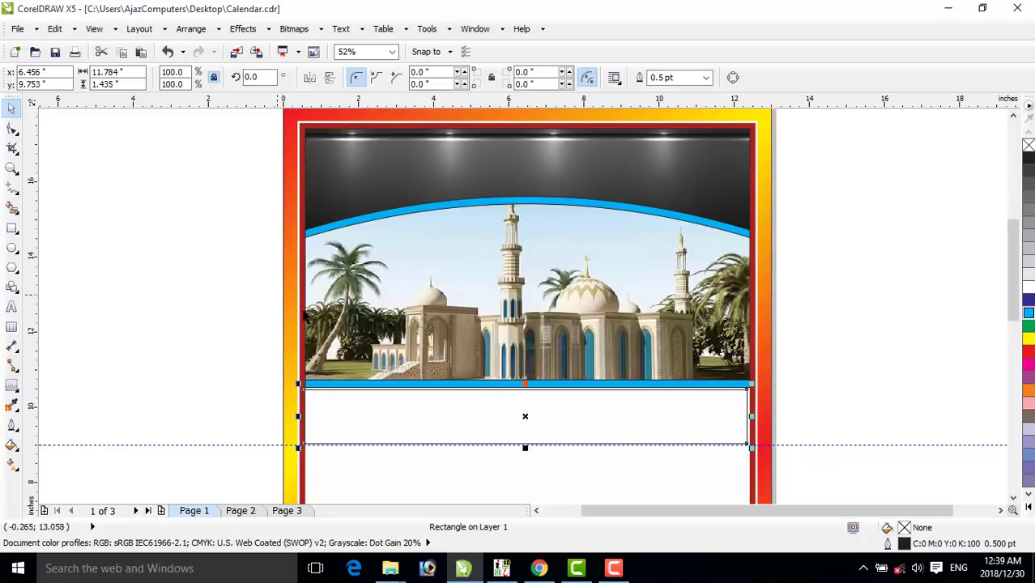
- Switch to InPage, select the Urdu paragraph's text frame to check its size, and return to CorelDRAW
click(510, 573)
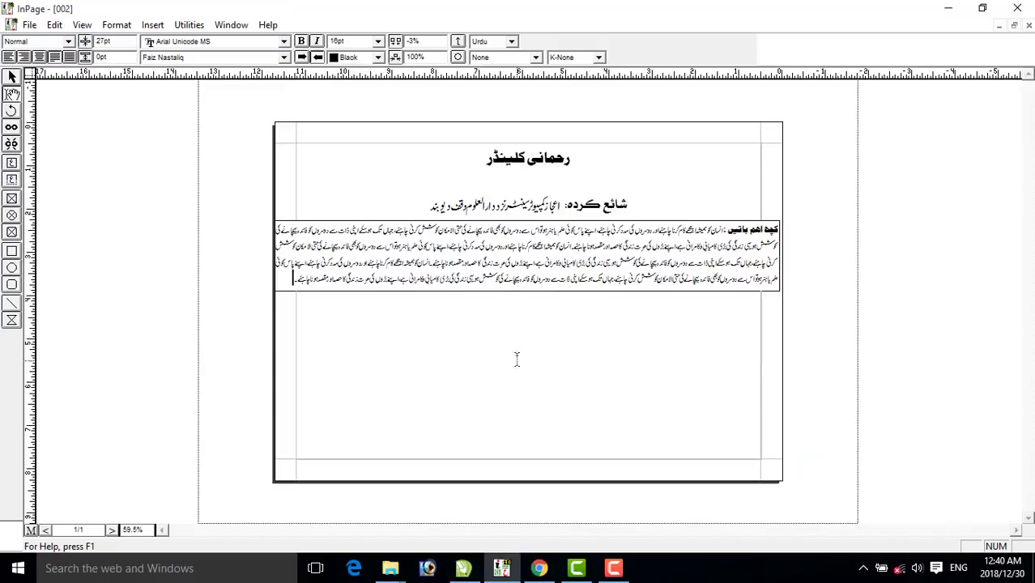
click(13, 77)
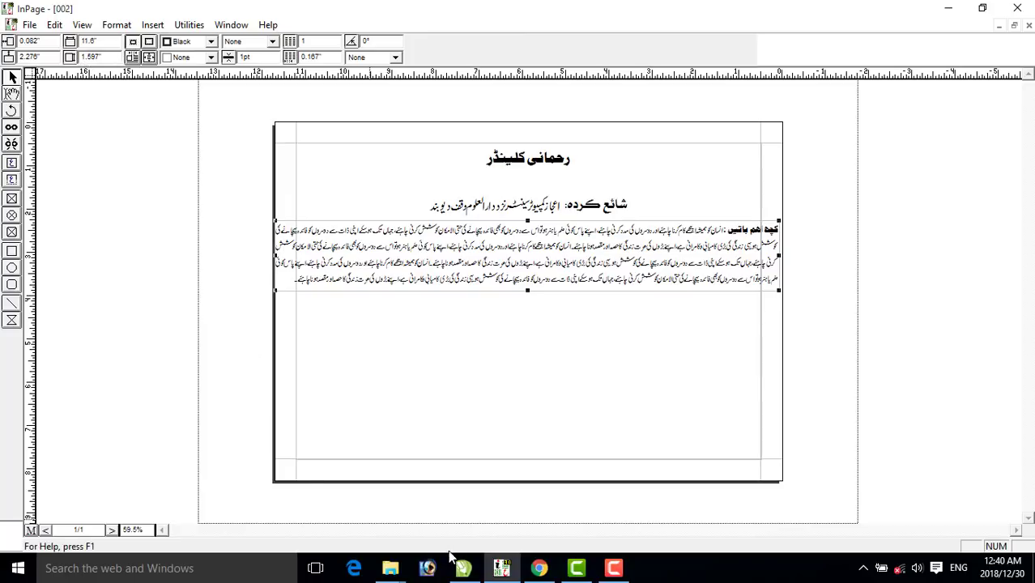
click(473, 572)
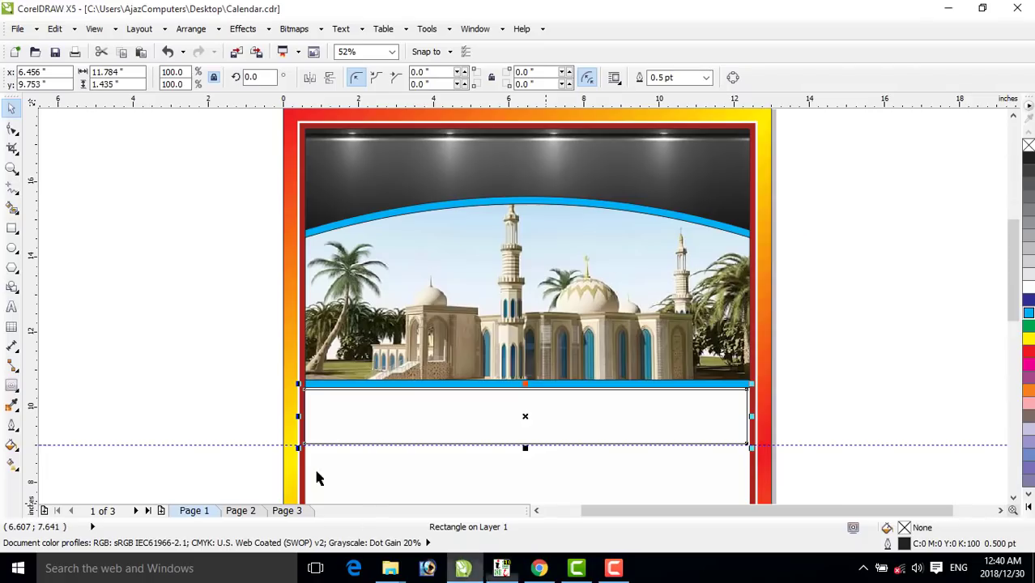
- Narrow the new rectangle to about 11.73 inches, centre it between the red frame sides, and lower it to about Y 9.67 inches
click(12, 168)
drag(223, 335, 829, 477)
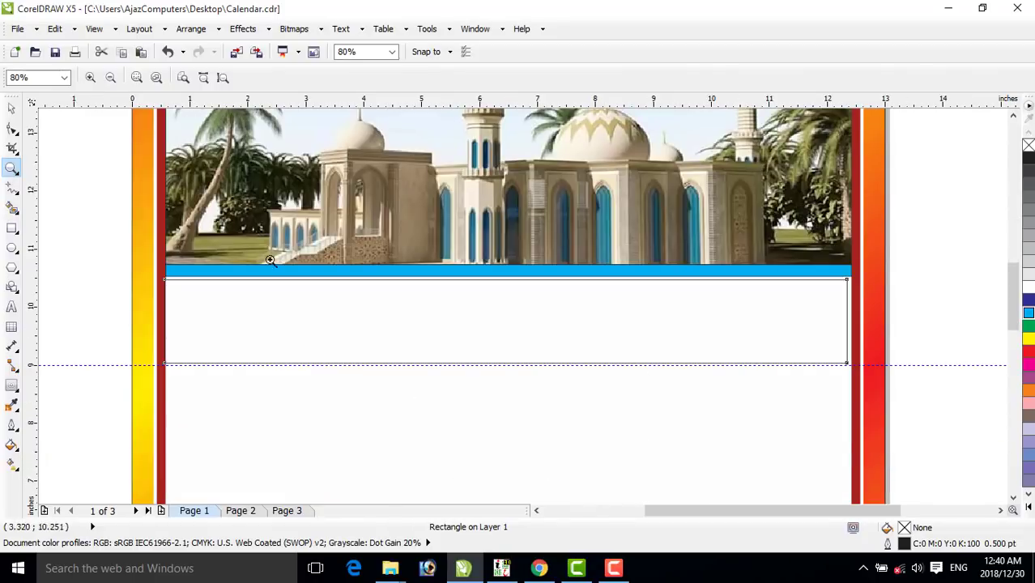
click(13, 107)
click(100, 233)
click(167, 324)
drag(158, 323, 168, 323)
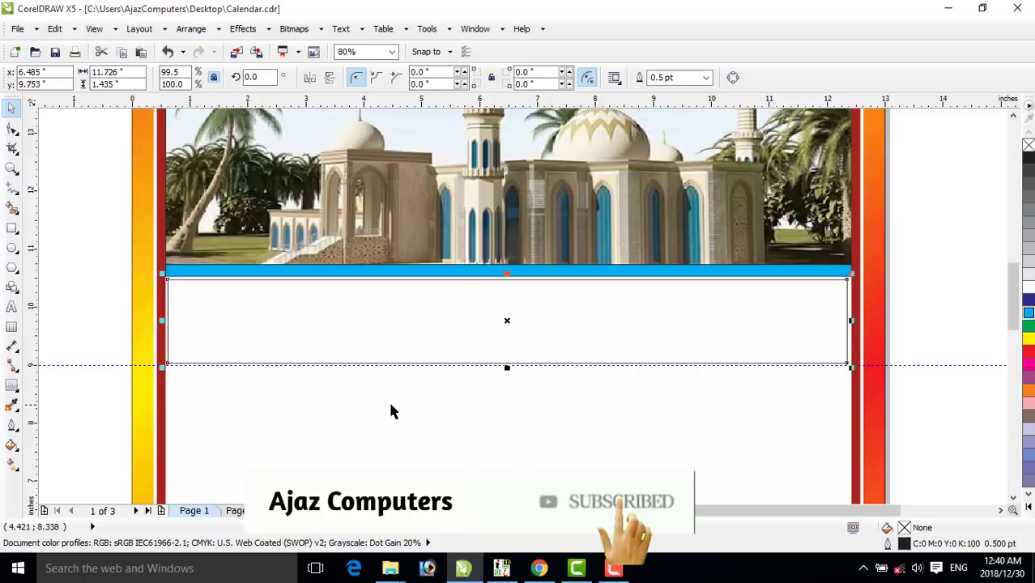
click(391, 409)
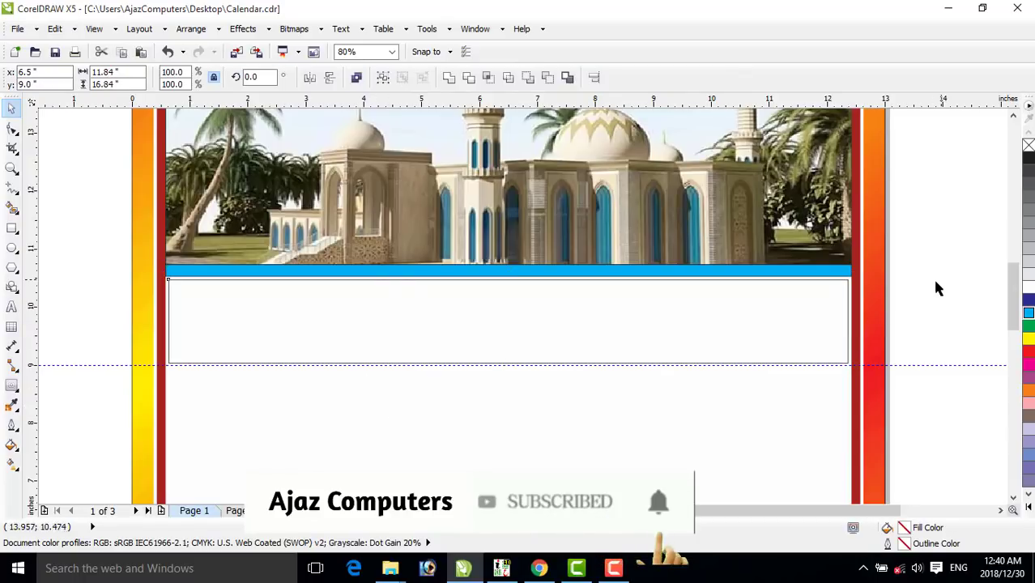
click(771, 326)
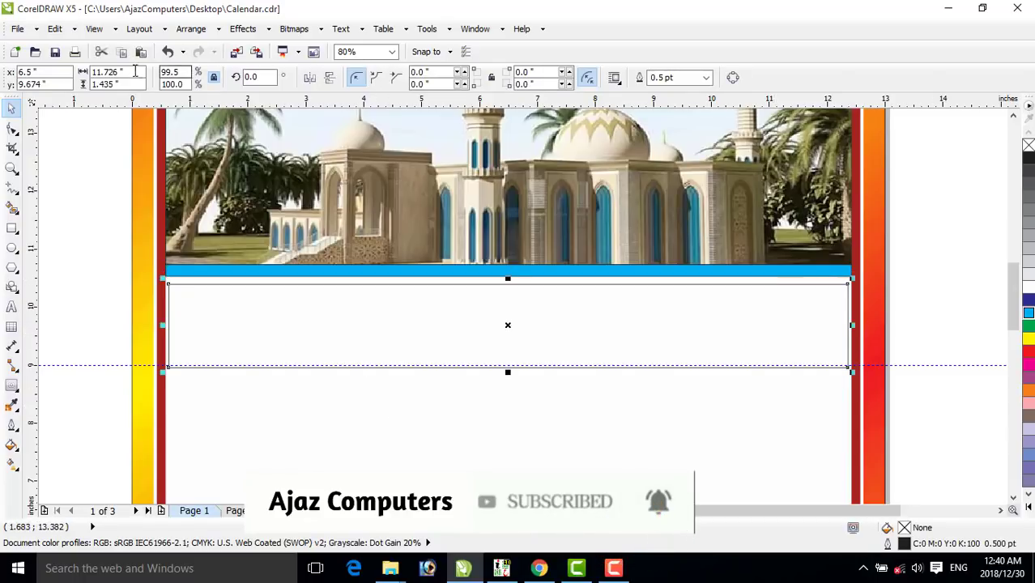
- Try setting the rectangle's height to 1.5 inches with its proportions locked, and undo the resize
double_click(109, 84)
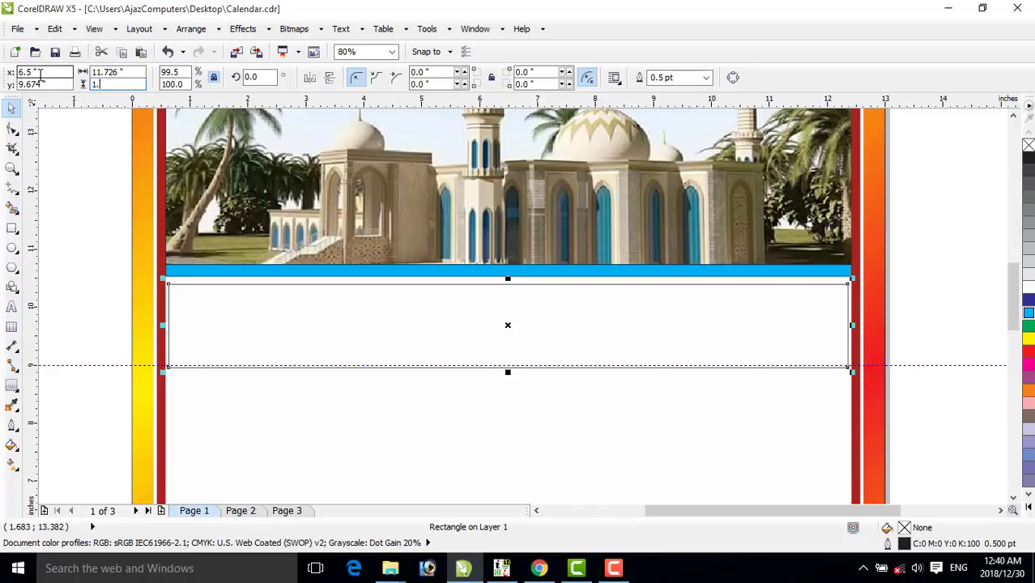
key(Return)
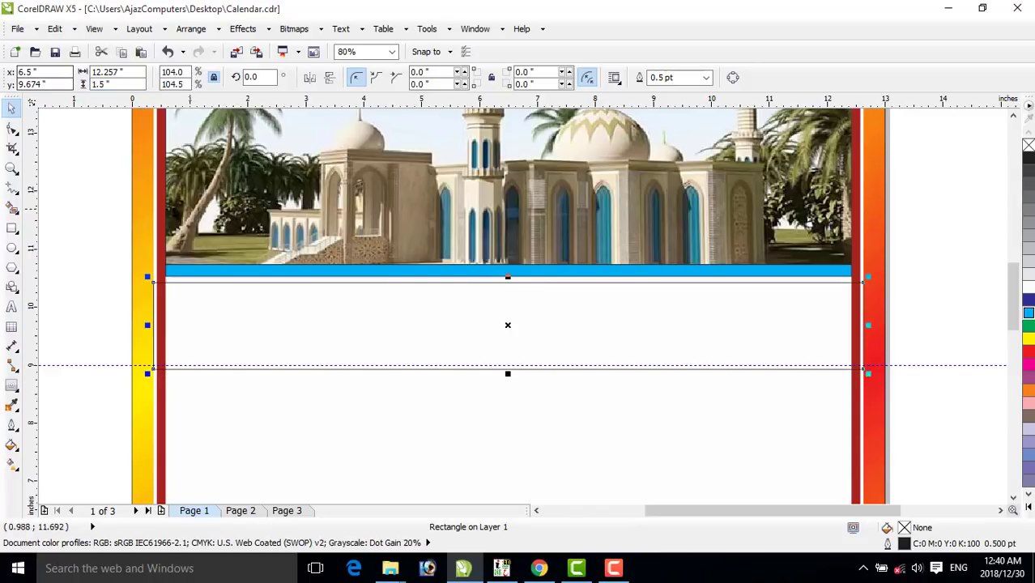
key(ctrl+z)
- Set the rectangle's height to 1.5 inches with the proportions unlocked so its width is kept
double_click(122, 84)
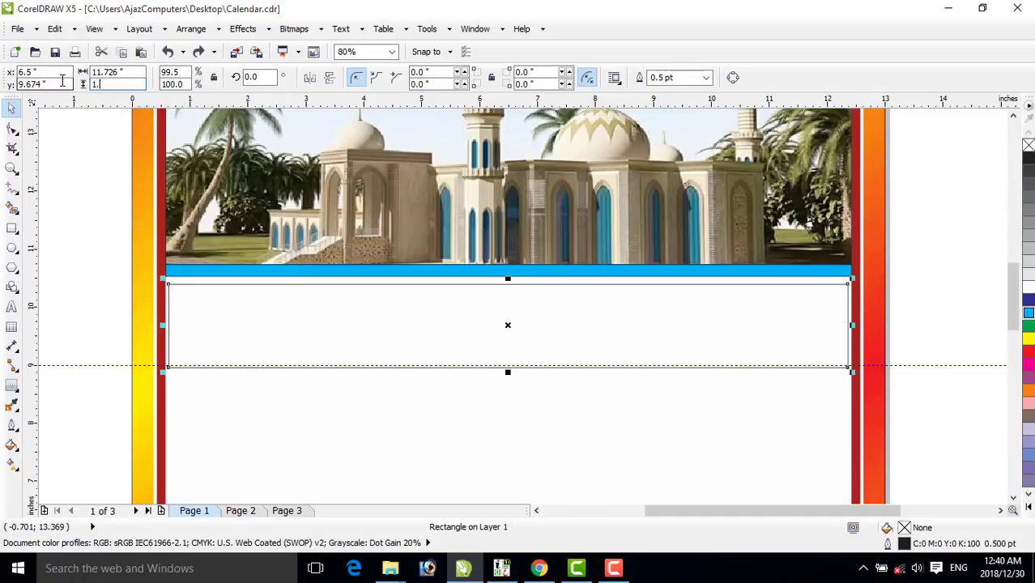
key(Escape)
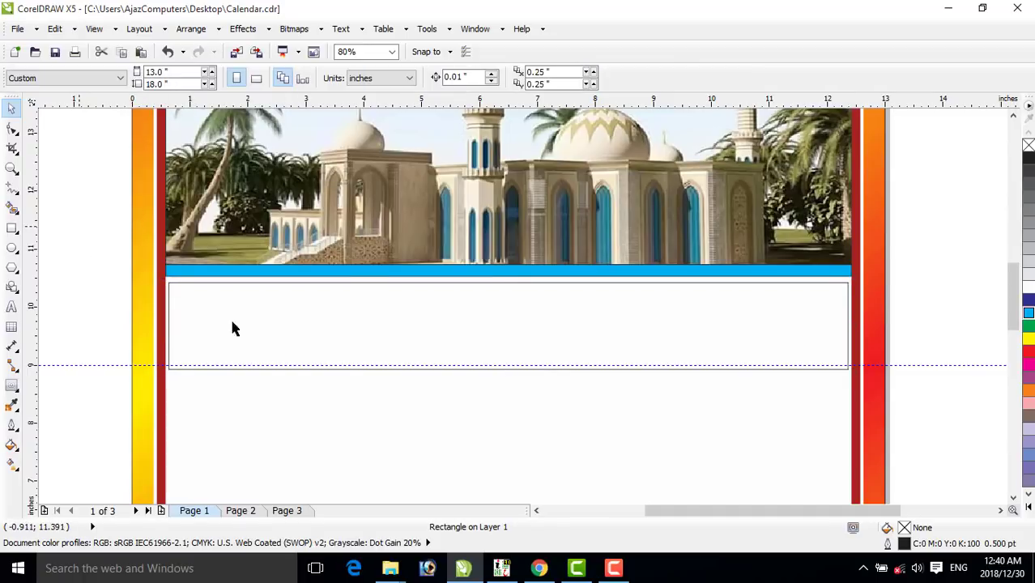
click(296, 327)
key(ctrl+r)
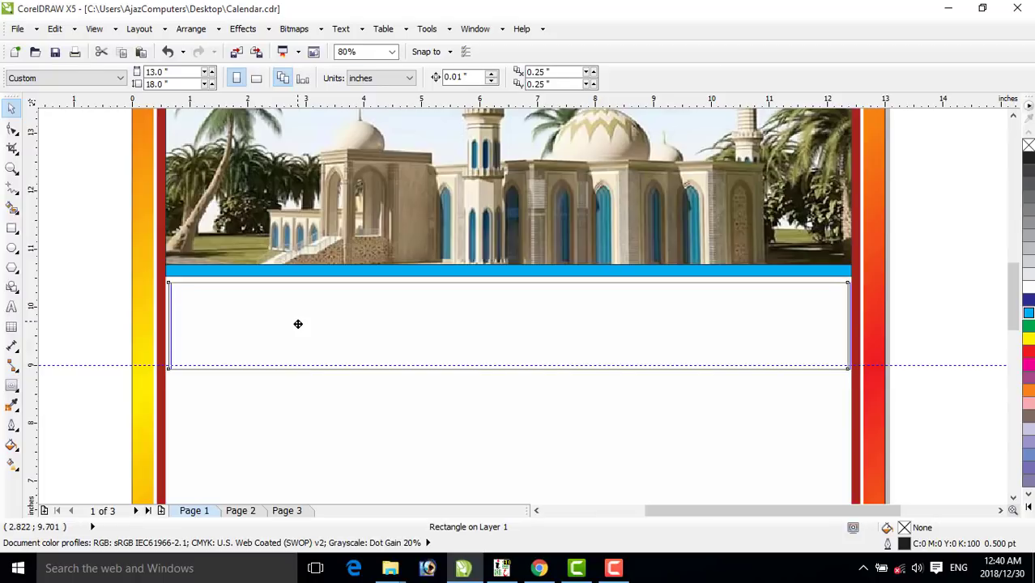
drag(332, 273, 323, 273)
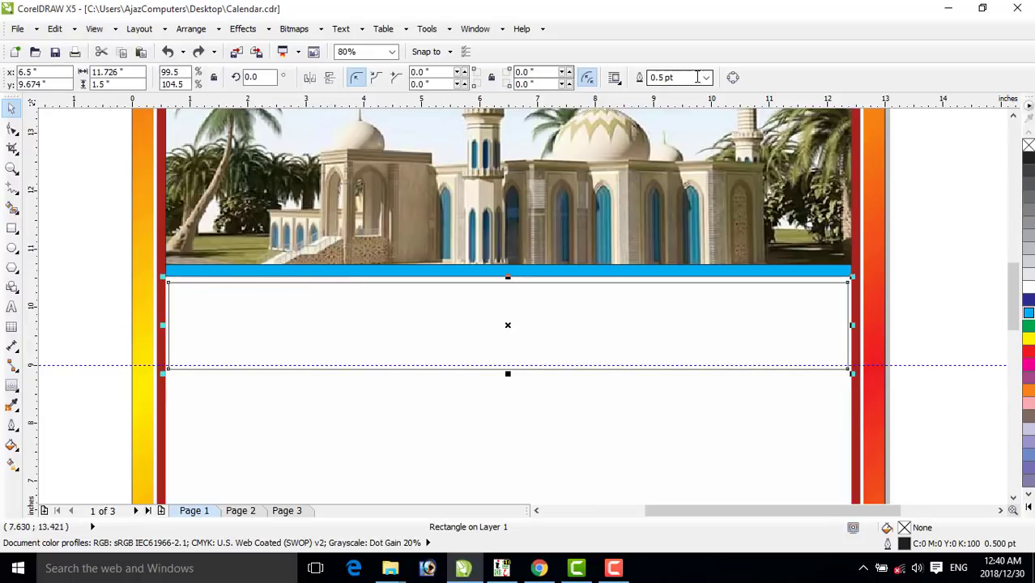
- Give the rectangle below the cyan band a 4.0 pt red outline
click(707, 77)
click(672, 177)
click(953, 261)
click(797, 325)
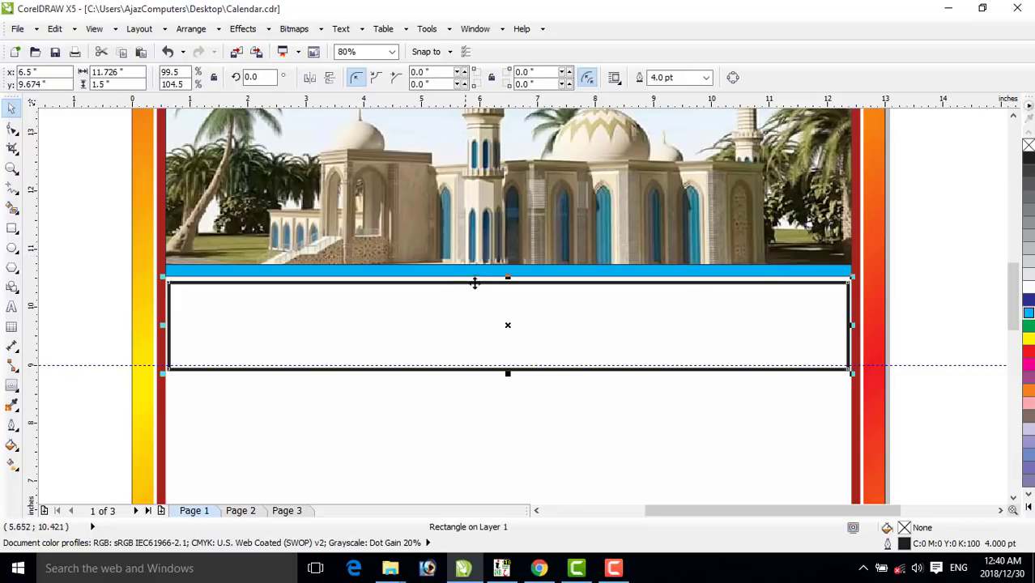
right_click(1026, 351)
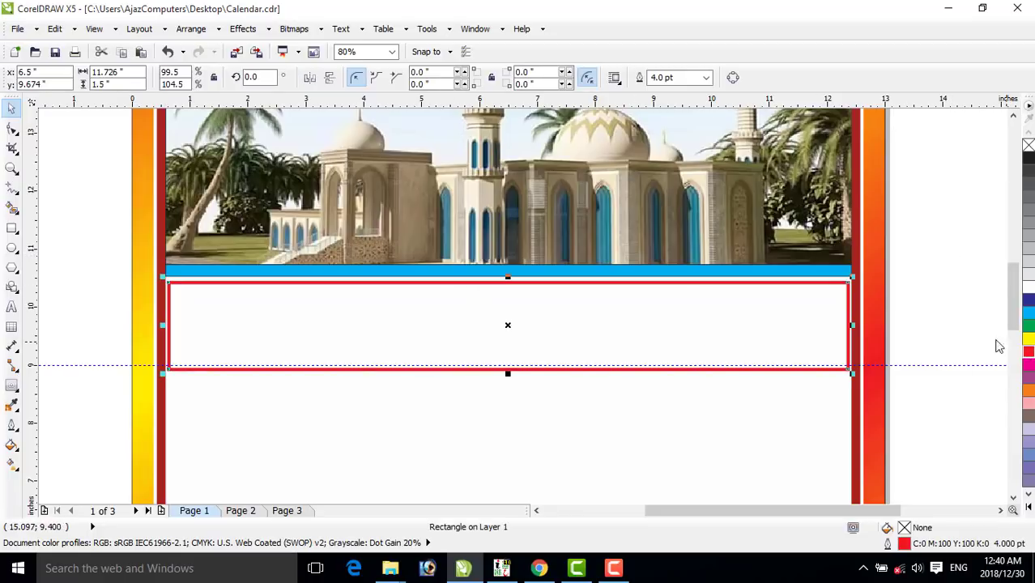
click(914, 271)
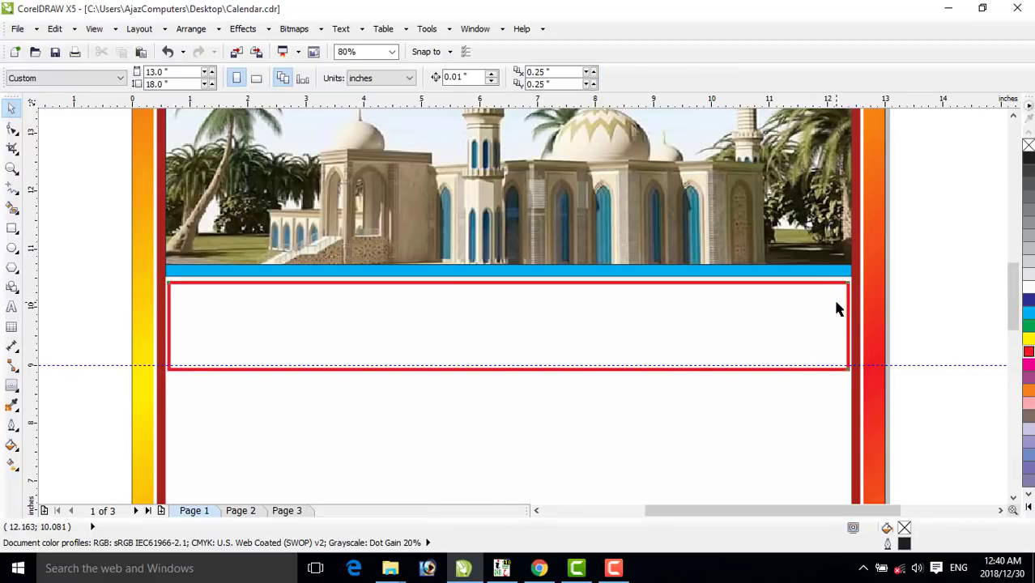
- Fill the red-outlined rectangle with light peach (C:0 M:20 Y:20 K:0)
click(839, 309)
click(1027, 509)
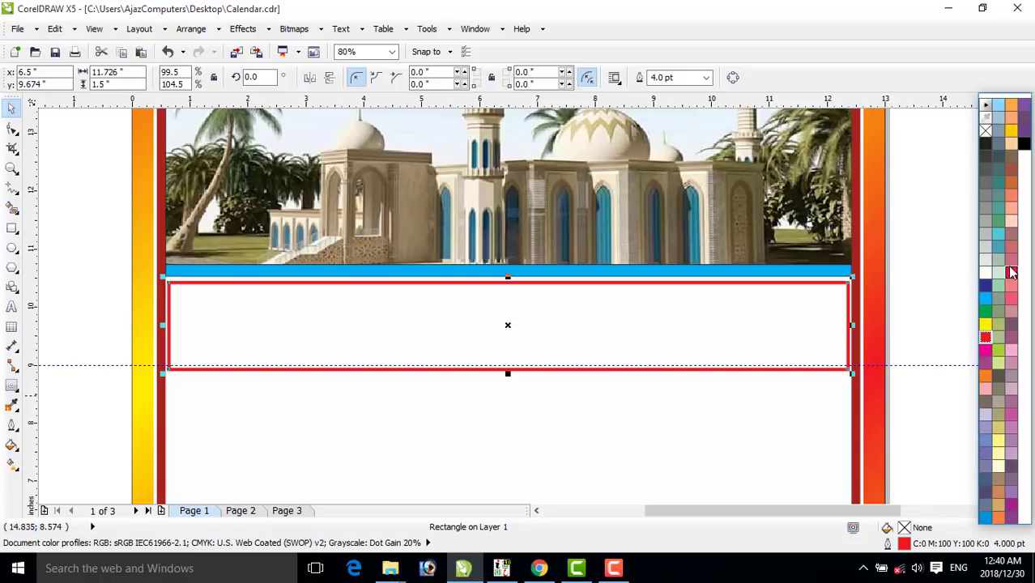
click(1012, 233)
click(942, 250)
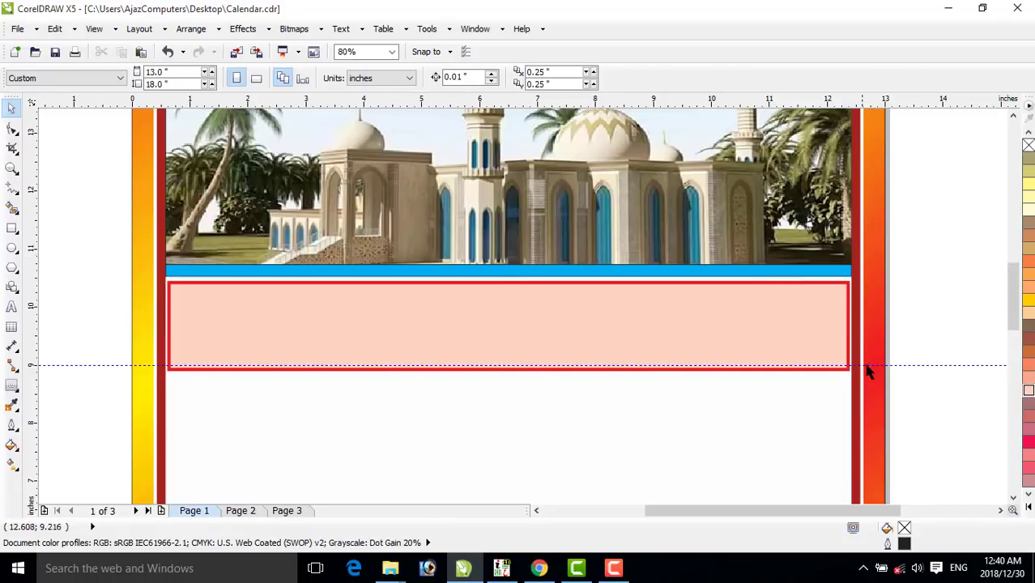
- Delete the horizontal guideline crossing the peach rectangle
click(905, 364)
key(Delete)
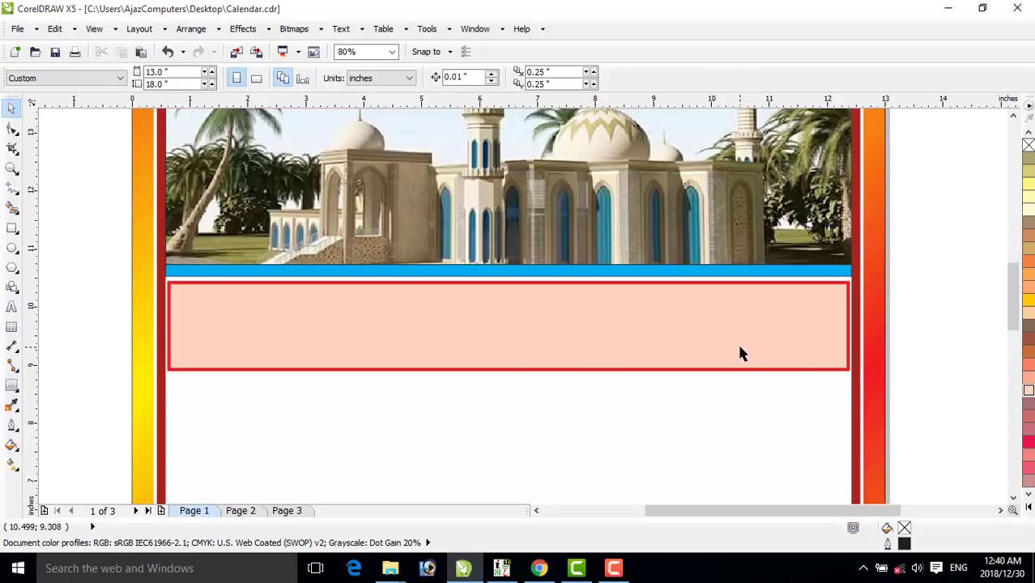
click(739, 343)
key(Escape)
- Narrow the peach rectangle from both sides to about 11.61 inches wide and lower it to about Y 9.62 inches
click(798, 340)
drag(854, 325, 846, 327)
click(921, 311)
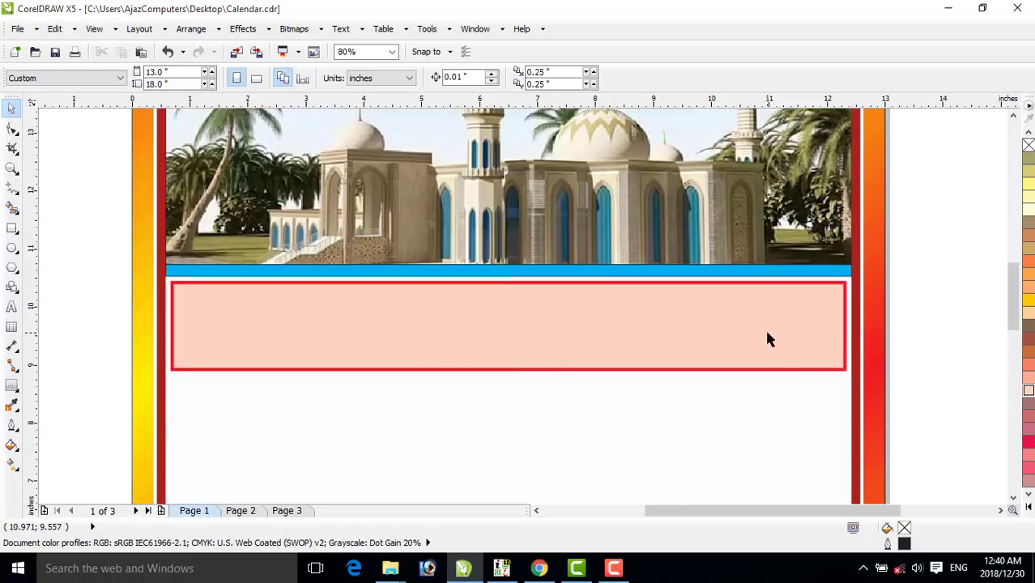
drag(768, 340, 768, 346)
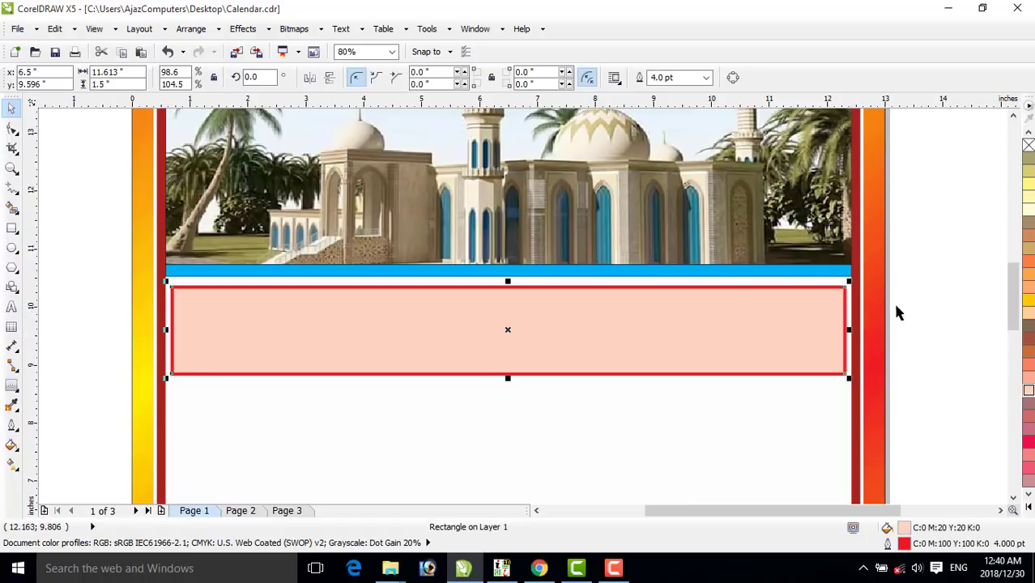
key(Up)
key(Up)
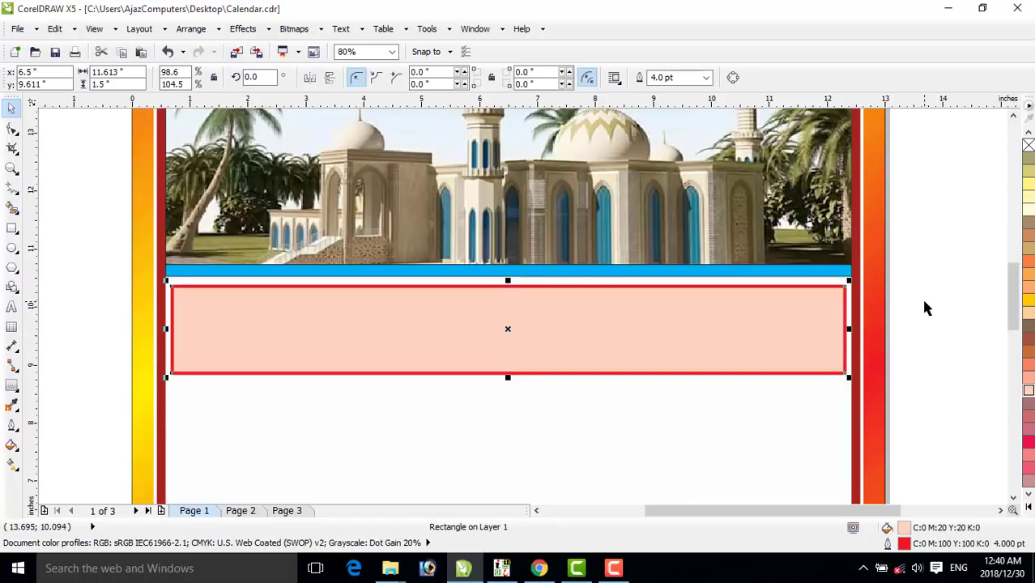
click(894, 300)
- Compare the peach rectangle's width and height with those of the Urdu paragraph's text box in InPage
click(536, 328)
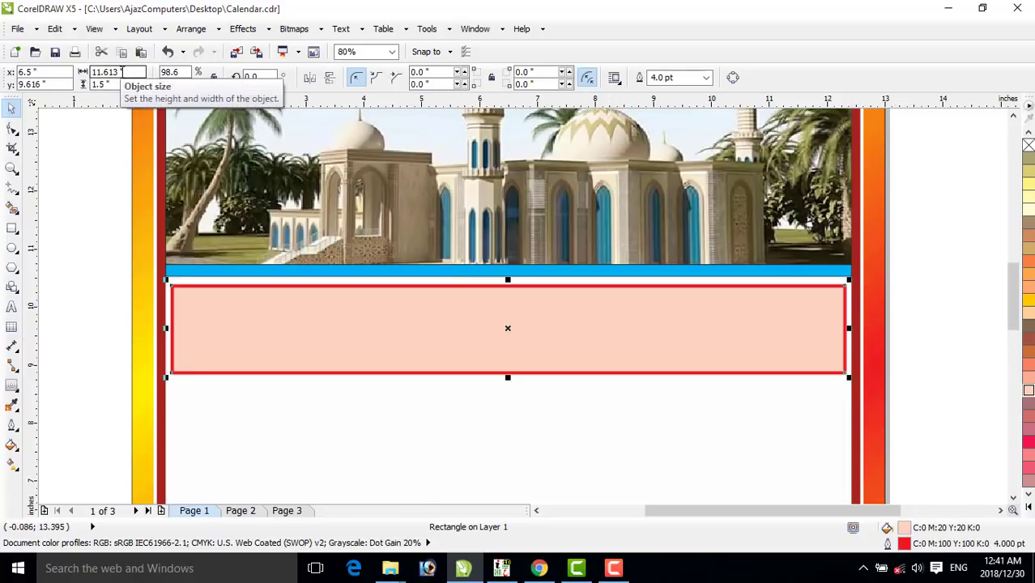
click(502, 567)
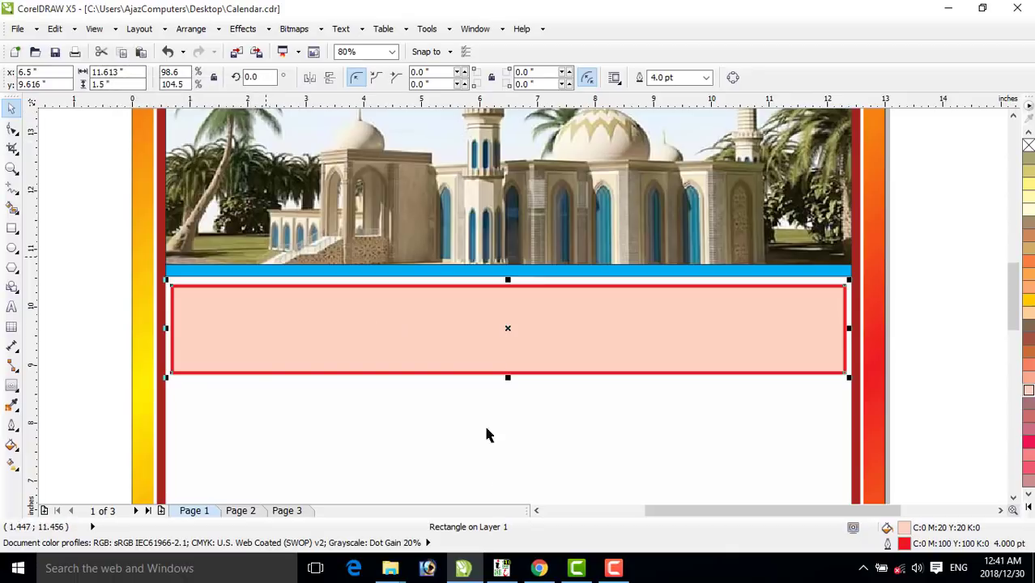
click(503, 570)
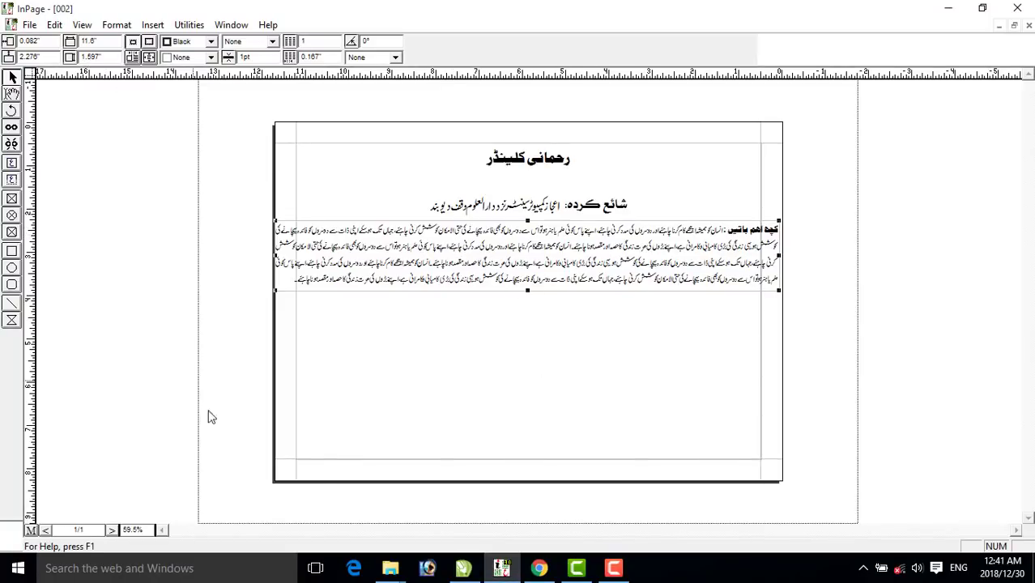
click(465, 569)
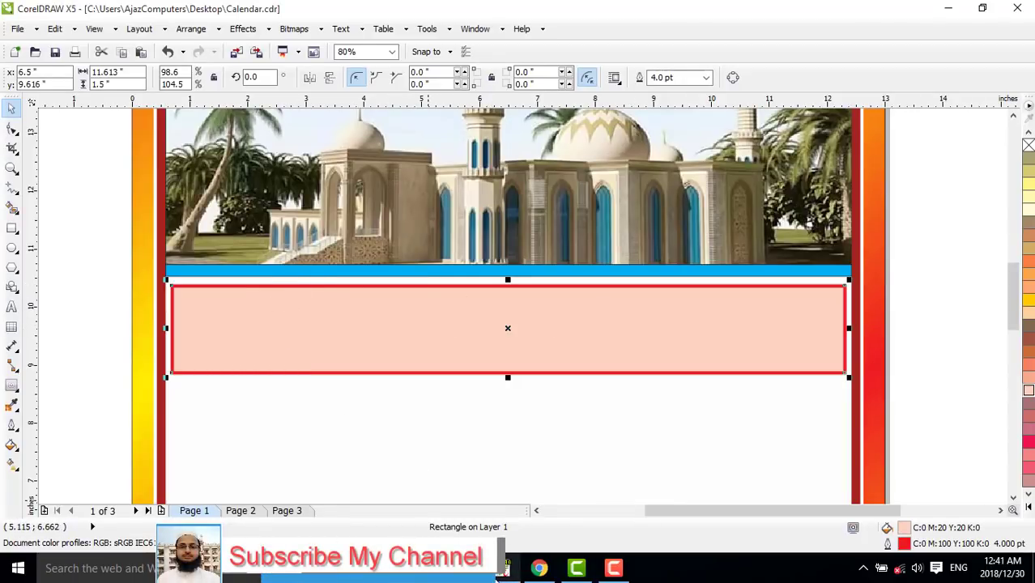
click(500, 568)
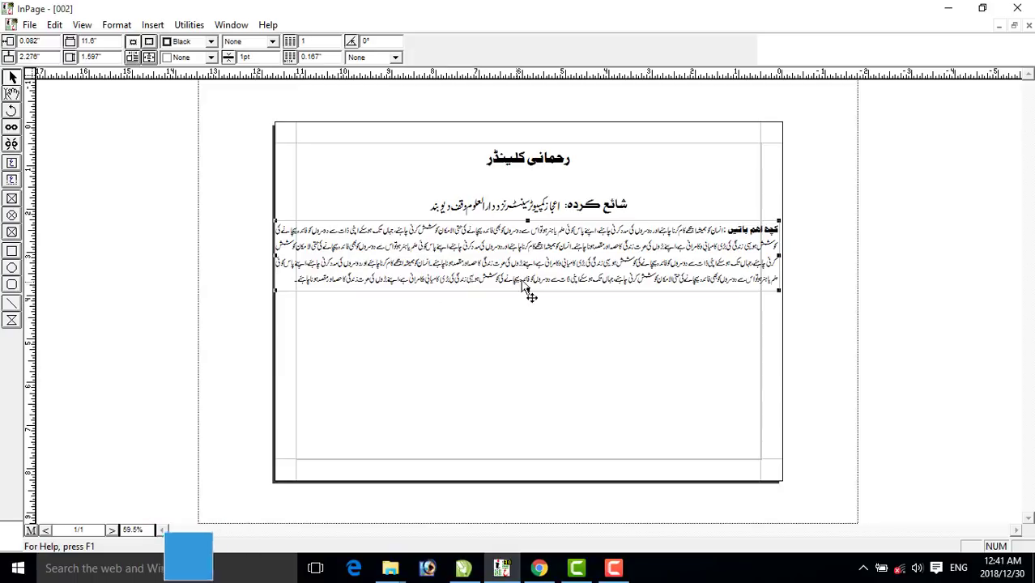
- Save the InPage document as the PDF file 002 in New folder (2)
click(30, 25)
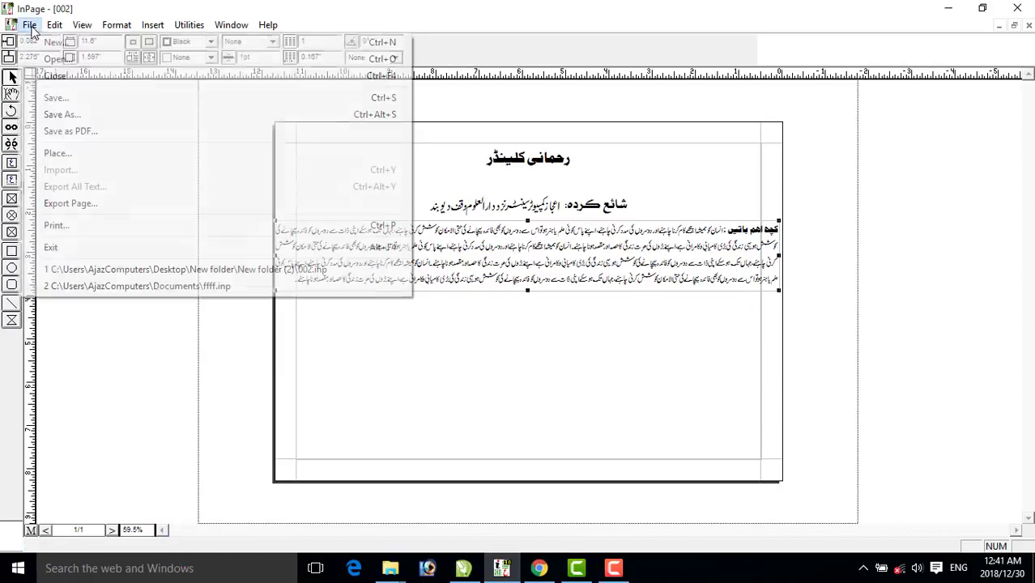
click(64, 134)
click(645, 191)
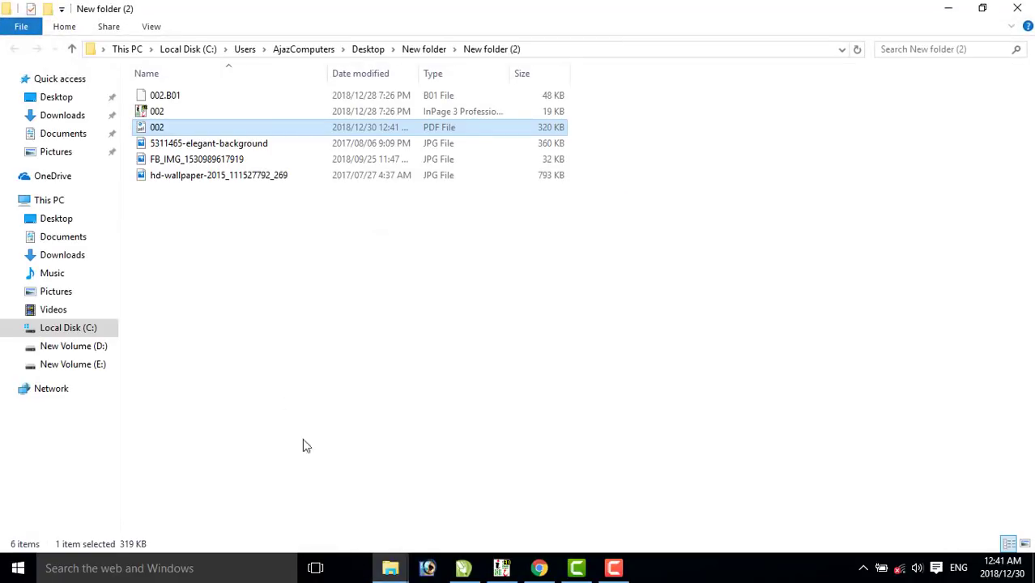
- Copy the PDF file 002 from New folder (2) and paste it into the calendar page in CorelDRAW, importing its text as Text
right_click(202, 130)
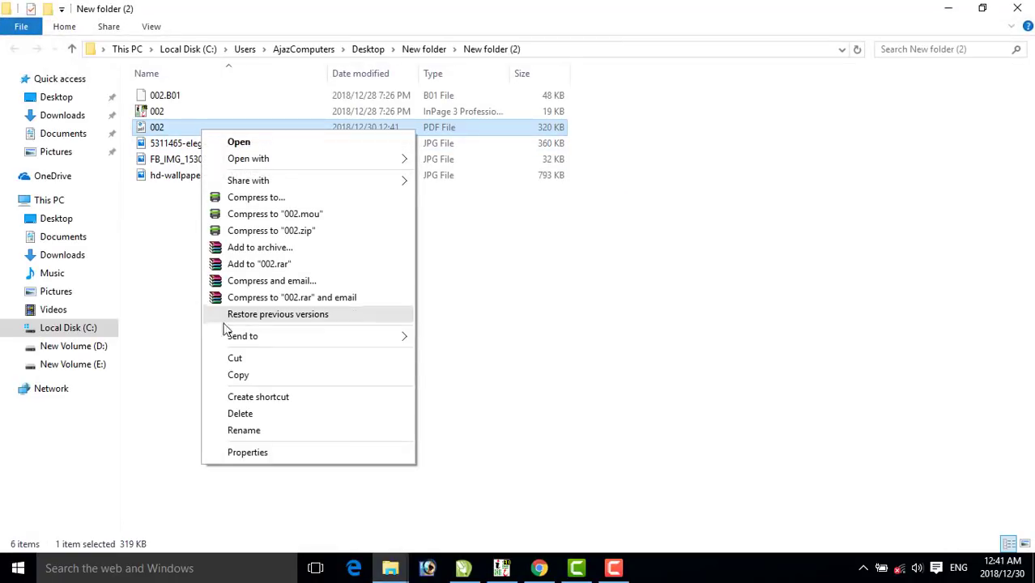
click(237, 375)
click(463, 567)
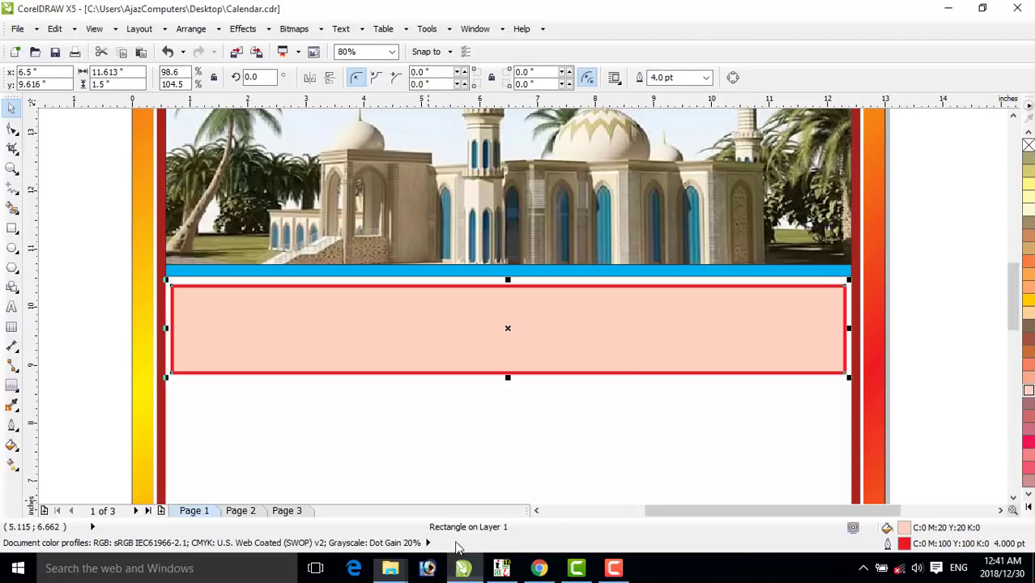
right_click(946, 277)
click(817, 375)
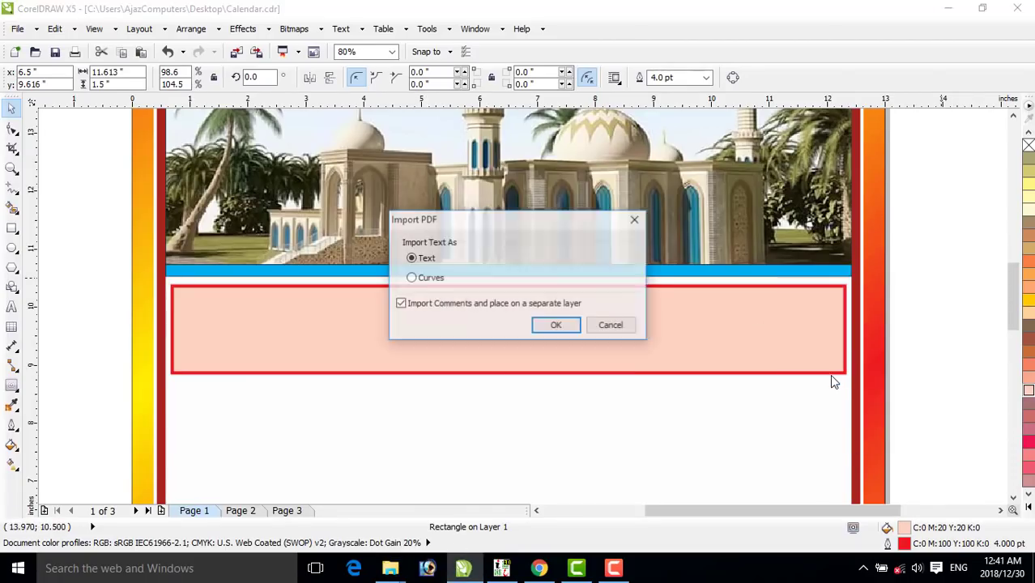
click(556, 326)
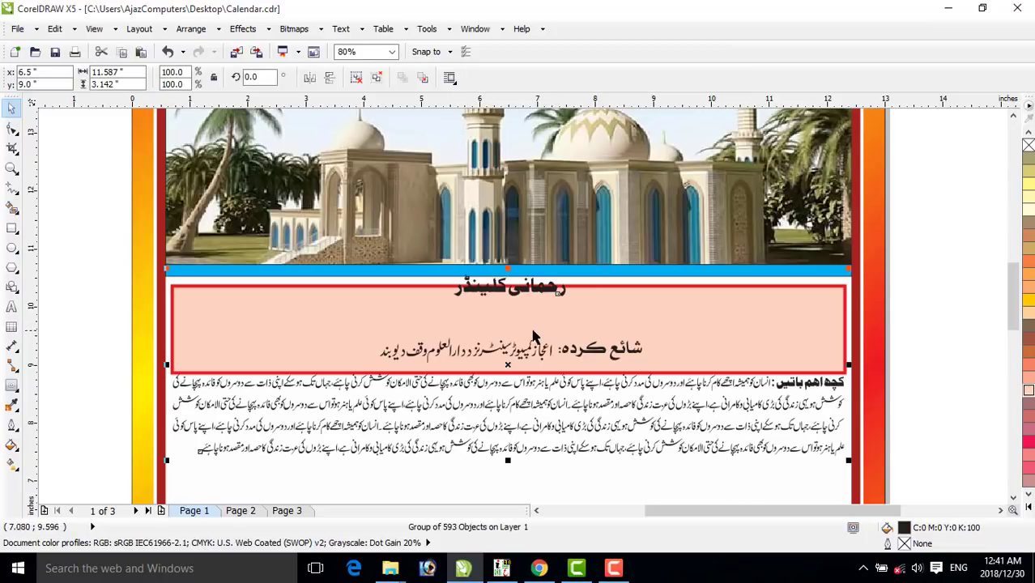
- Move the imported Urdu text group off the page to its left side and ungroup it
key(shift+F4)
drag(522, 324, 233, 250)
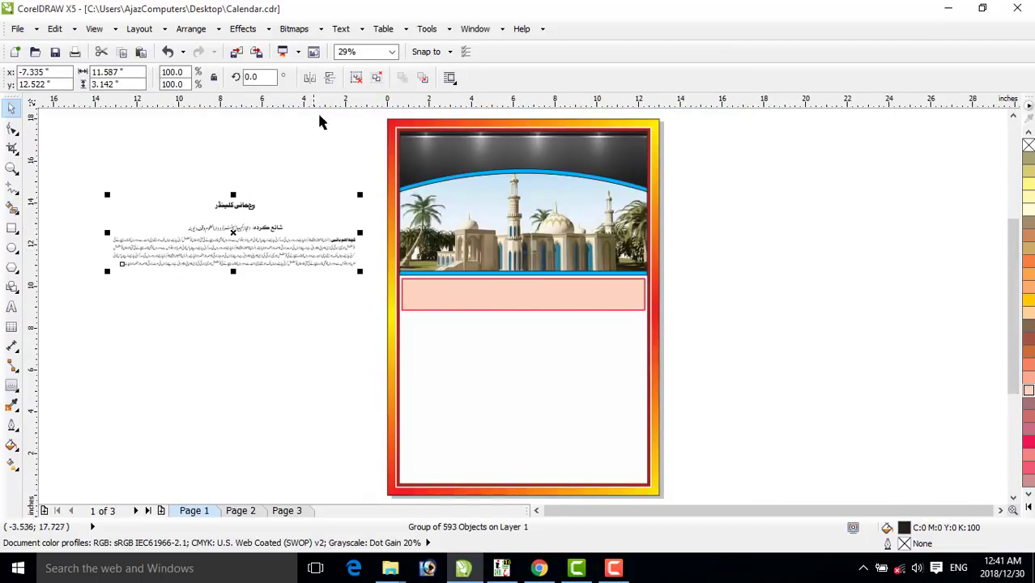
click(356, 77)
- Group the objects of the four-line Urdu paragraph and move the group down, away from the two heading lines
click(307, 307)
drag(373, 281, 86, 233)
key(ctrl+g)
drag(279, 257, 280, 310)
- Align the grouped Urdu paragraph's centre with the peach rectangle both vertically and horizontally
shift+click(444, 306)
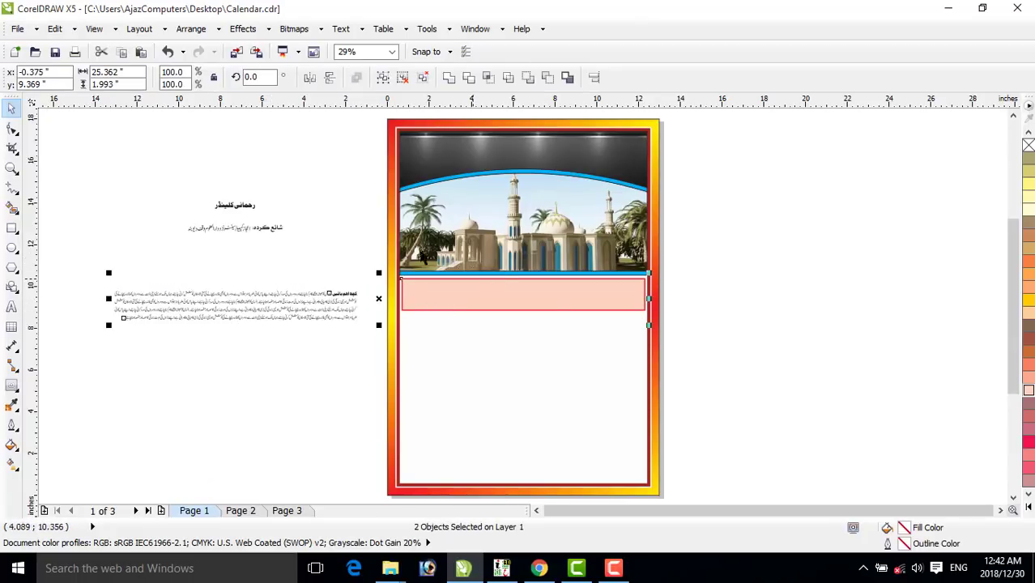
click(192, 29)
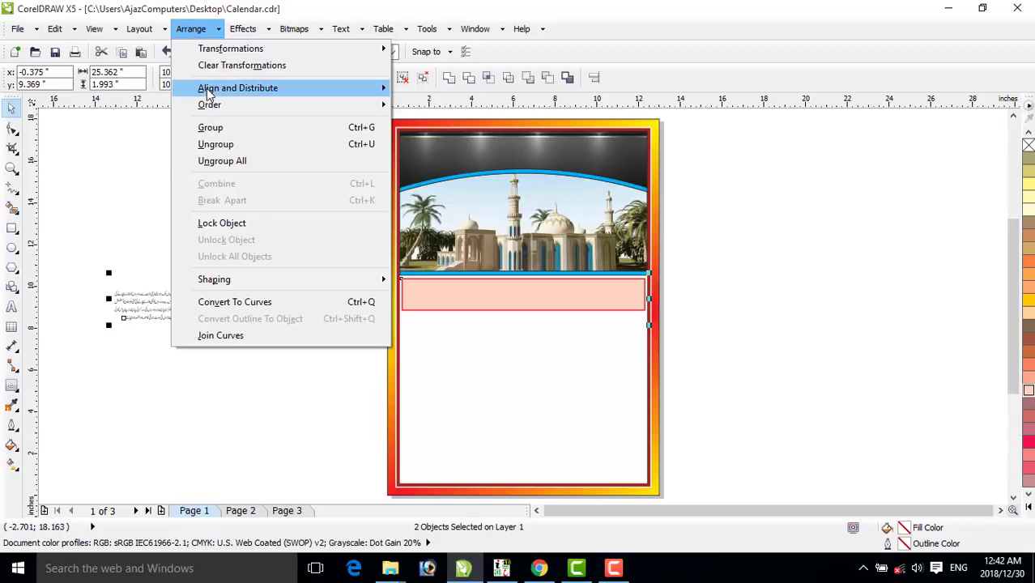
mouse_move(231, 89)
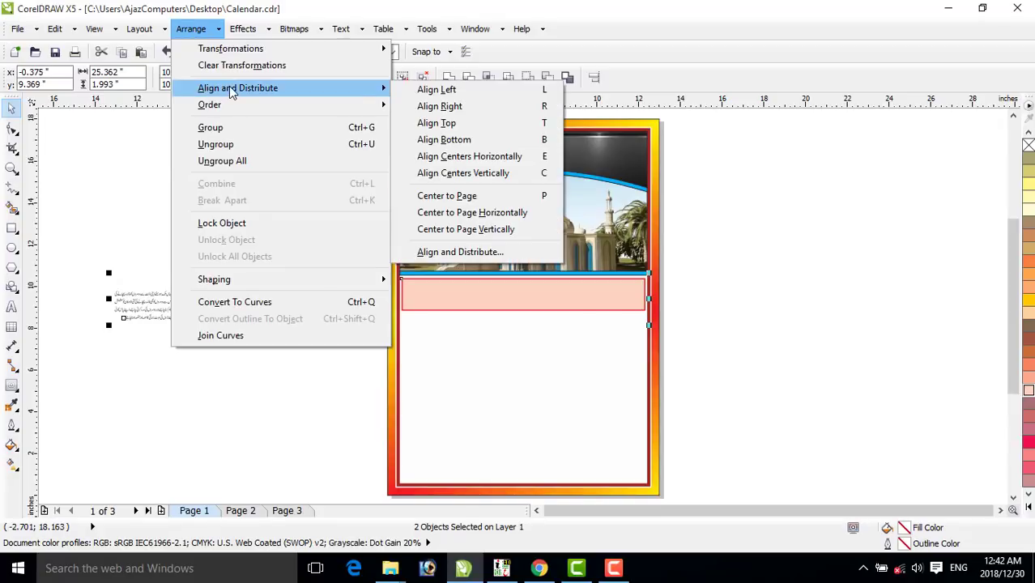
click(503, 174)
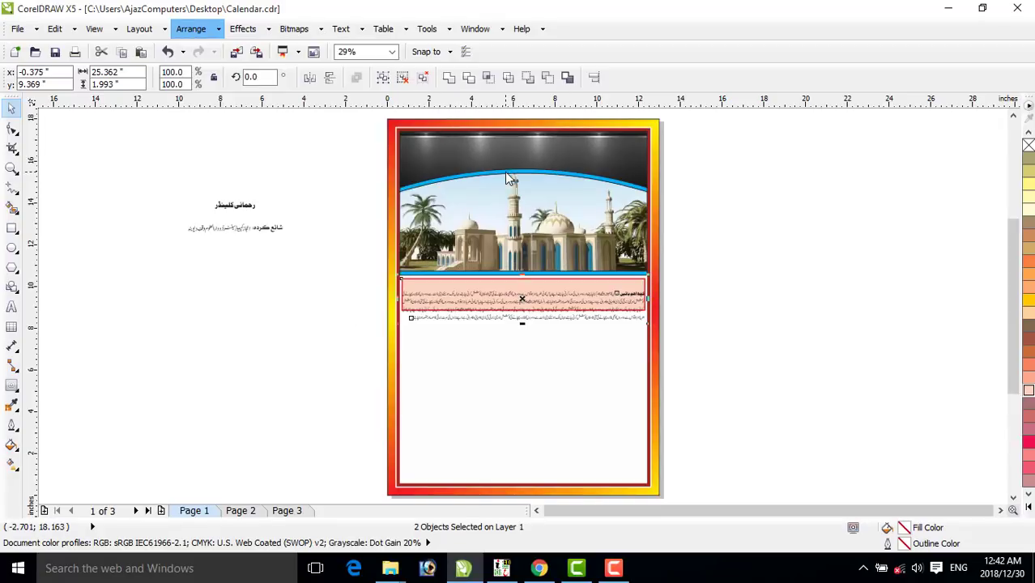
click(177, 34)
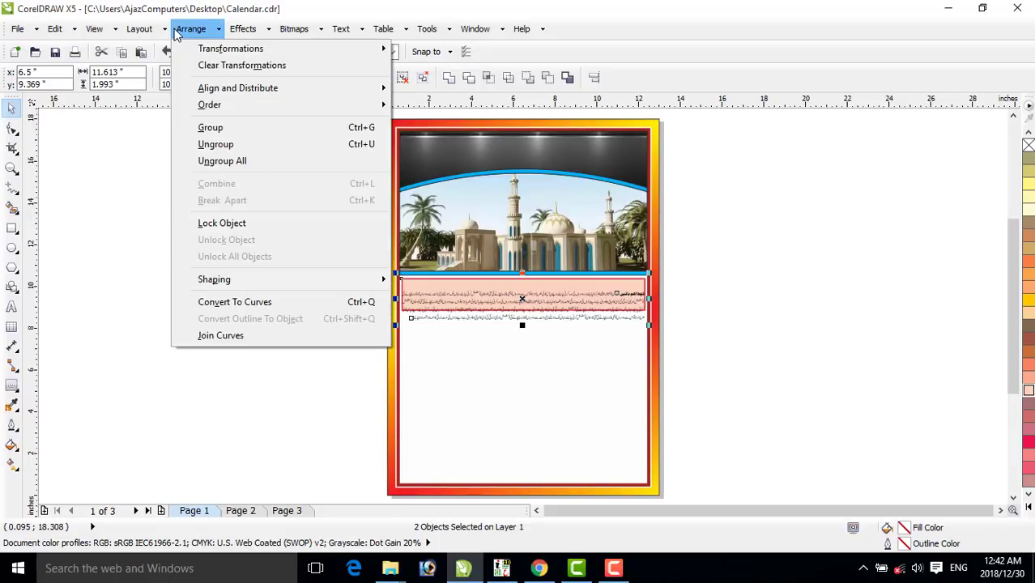
mouse_move(243, 87)
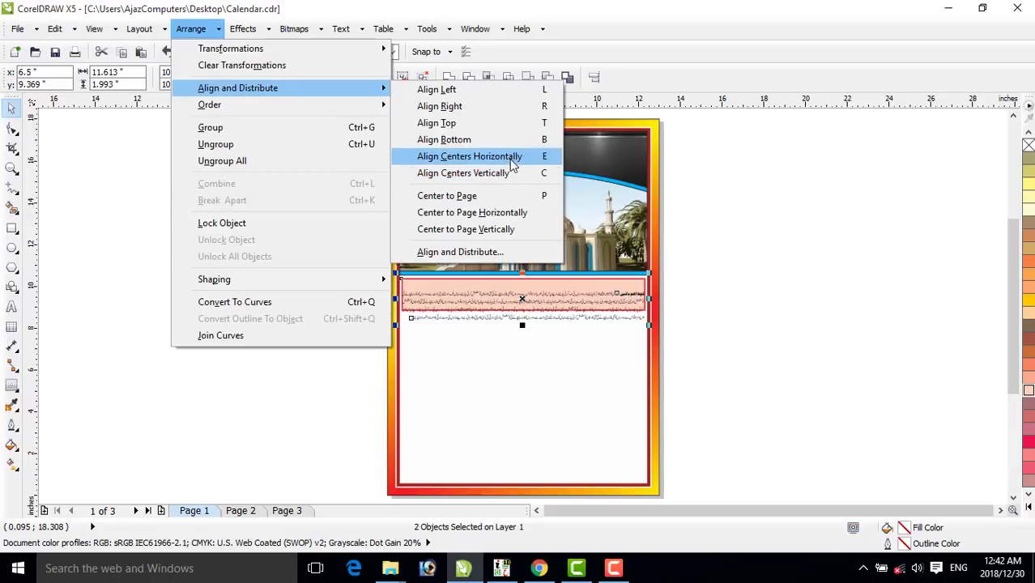
click(486, 169)
key(Escape)
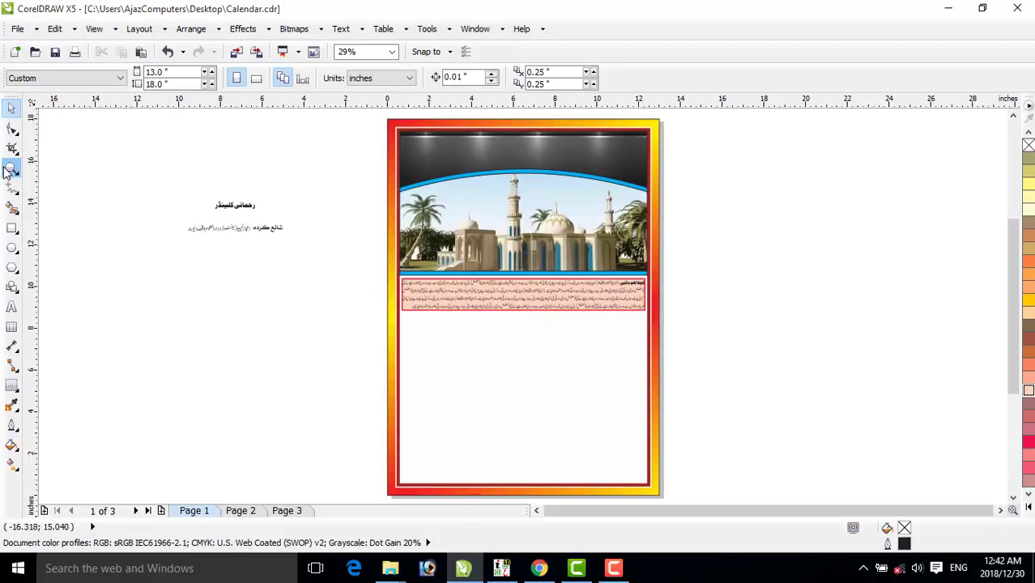
- Scale the Urdu paragraph down proportionally about its centre to about 11.28 inches wide inside the peach rectangle
click(12, 167)
drag(319, 233, 729, 358)
drag(186, 257, 842, 363)
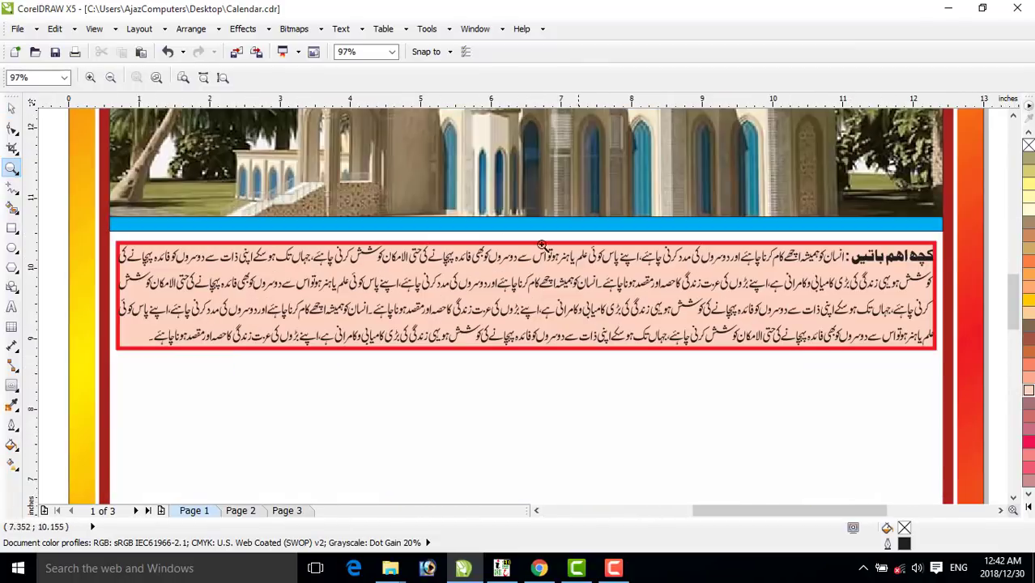
click(12, 107)
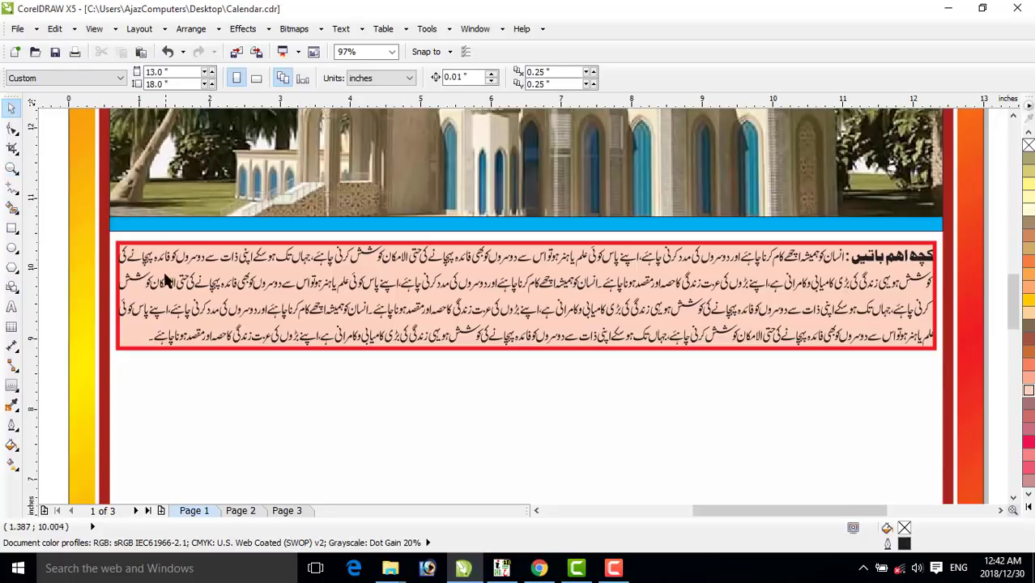
click(165, 290)
drag(937, 350, 927, 349)
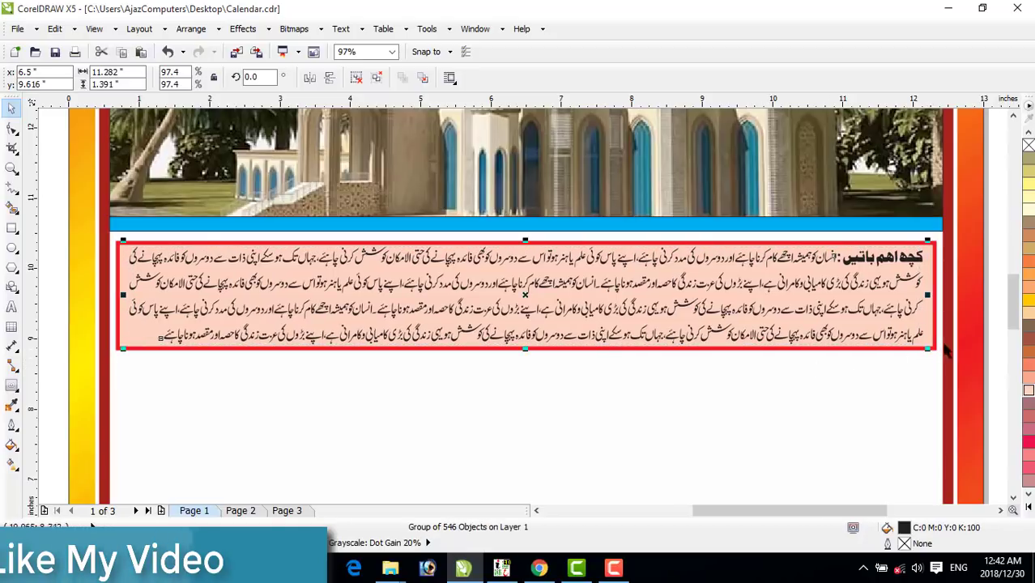
- Extend the peach rectangle's lower edge to make it about 1.61 inches tall and align the paragraph with it using Align Centers Horizontally
click(769, 343)
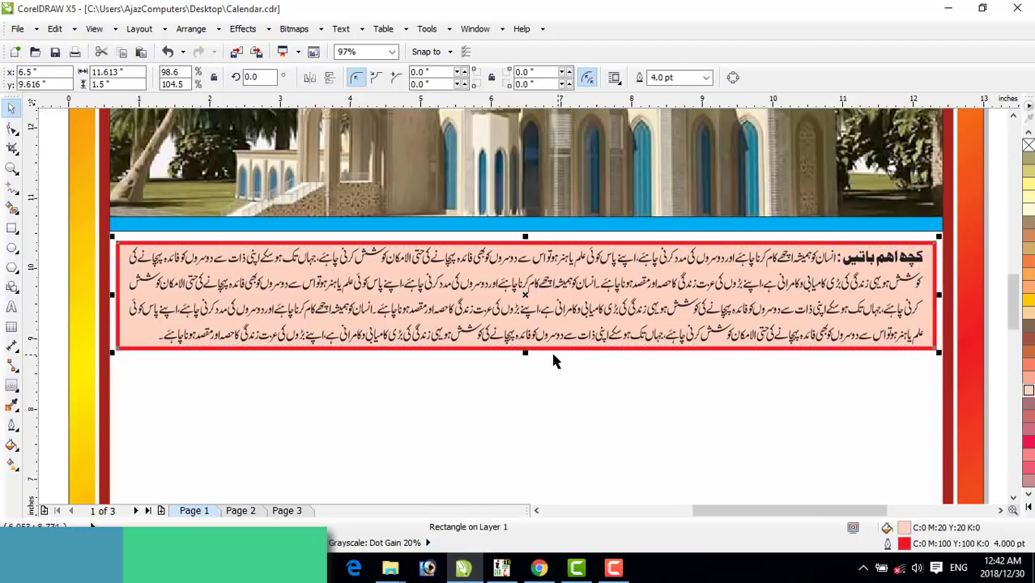
drag(525, 354, 536, 362)
click(496, 347)
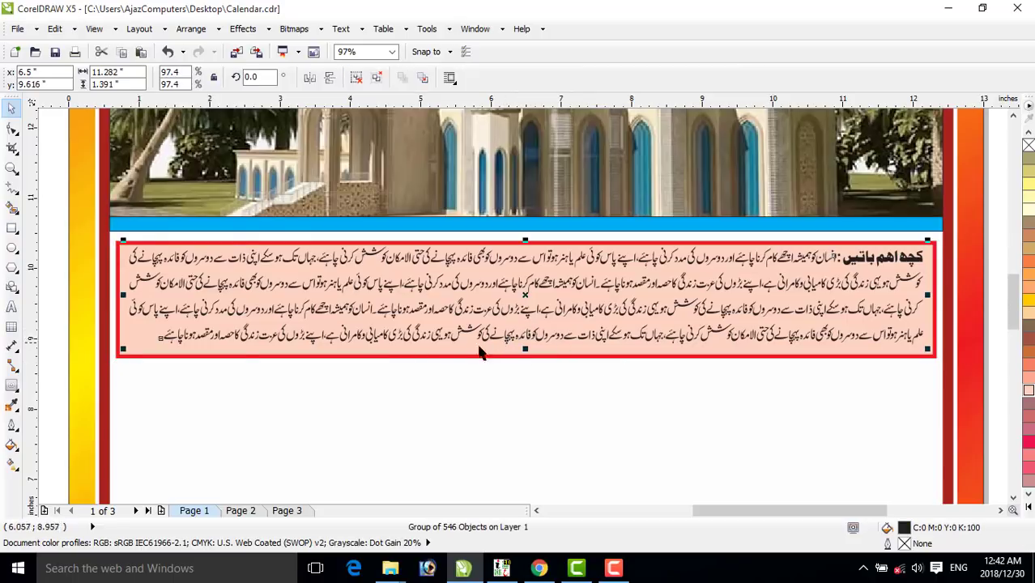
shift+click(206, 349)
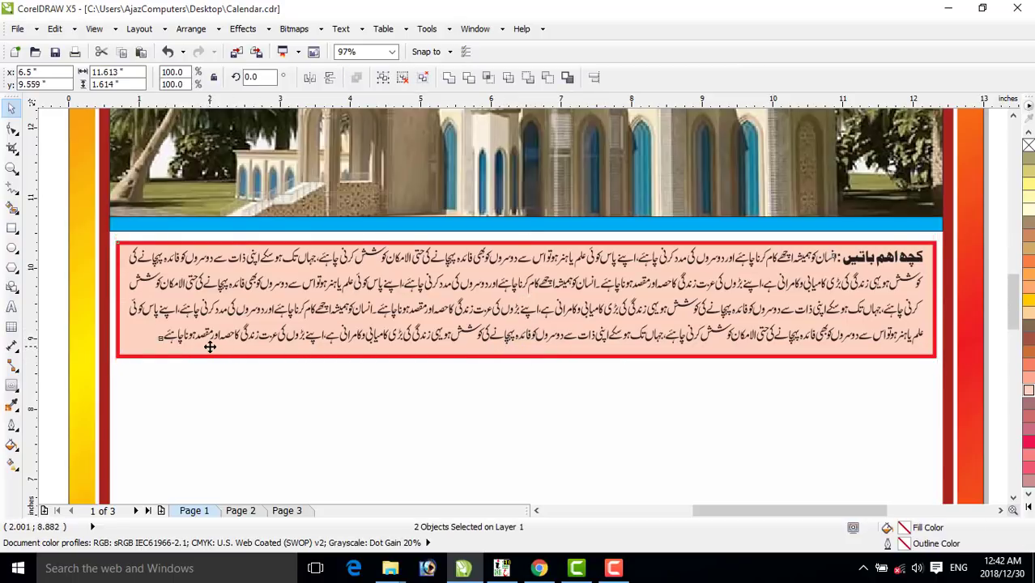
key(e)
click(982, 265)
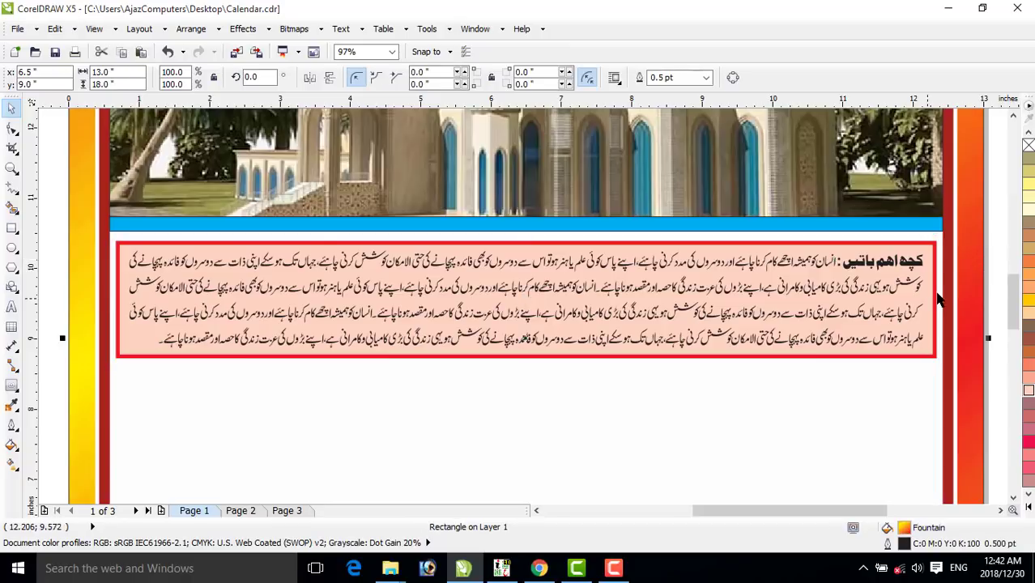
- Set the peach rectangle's red outline width to 3.0 pt
click(933, 300)
double_click(660, 77)
text(3)
key(Return)
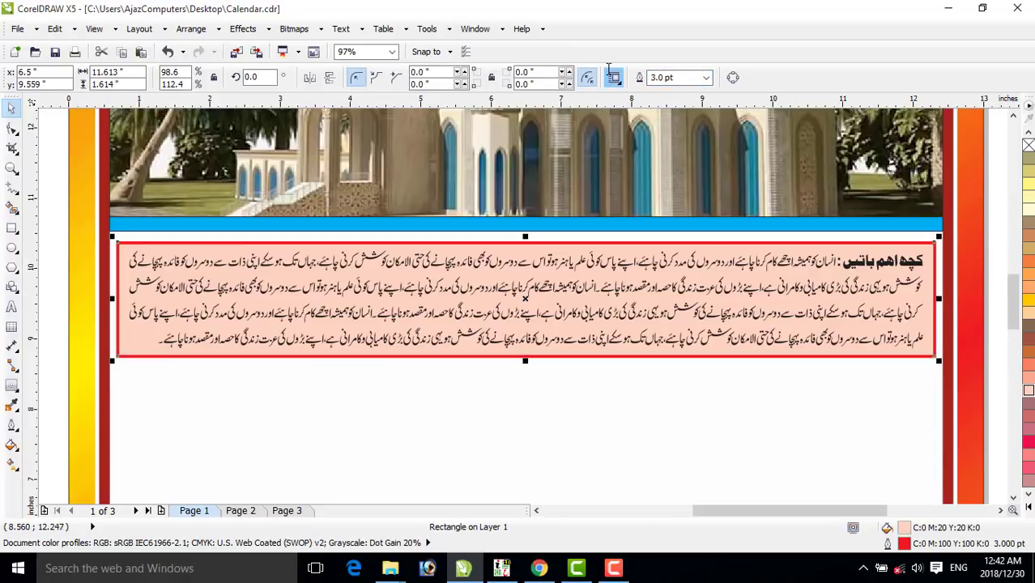
click(64, 158)
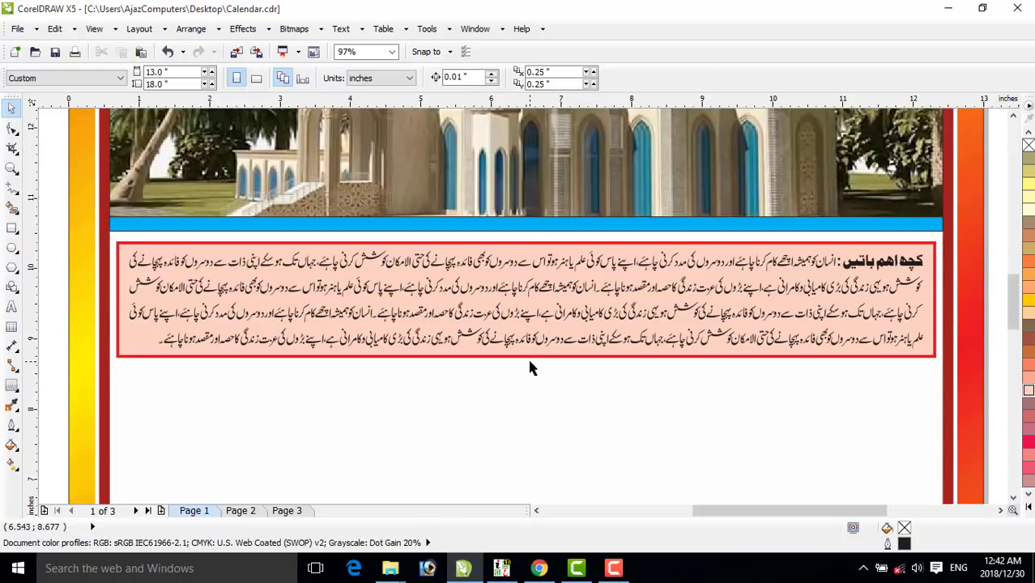
- Group the calendar title text, enlarge it to about 4.4 inches wide, and centre it horizontally in the black header
key(F4)
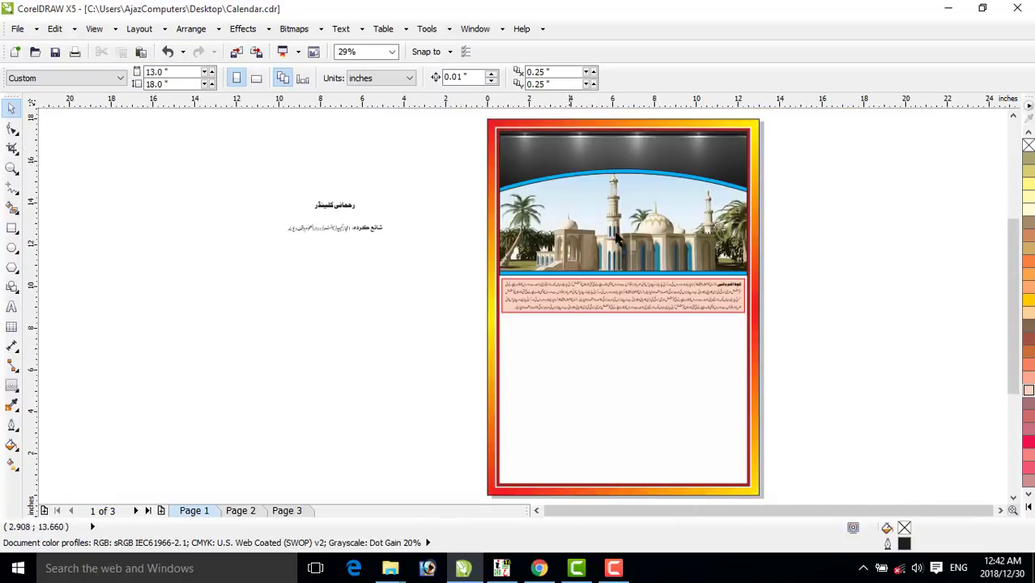
drag(284, 172, 675, 167)
click(383, 77)
shift+click(698, 164)
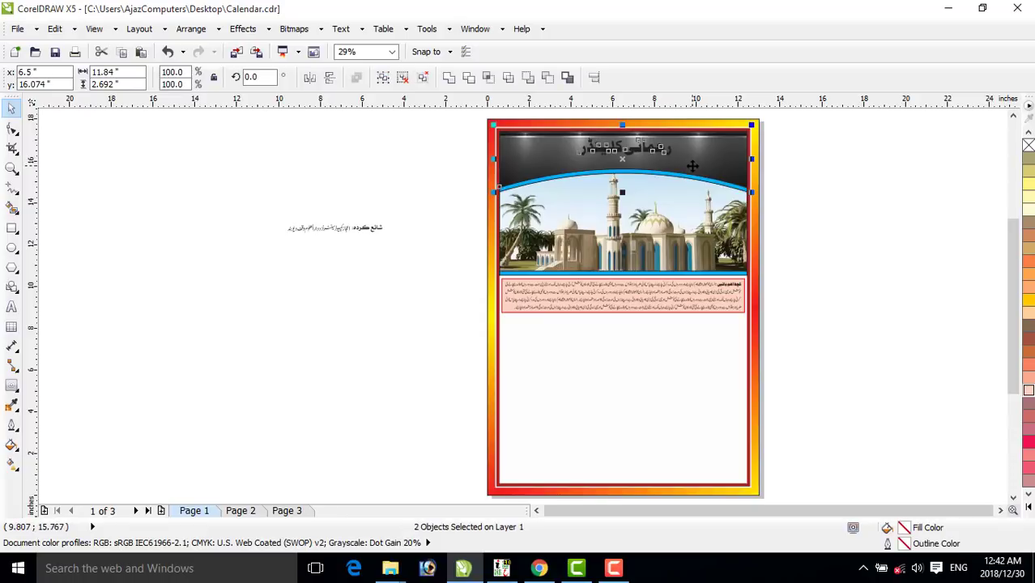
drag(839, 131, 544, 179)
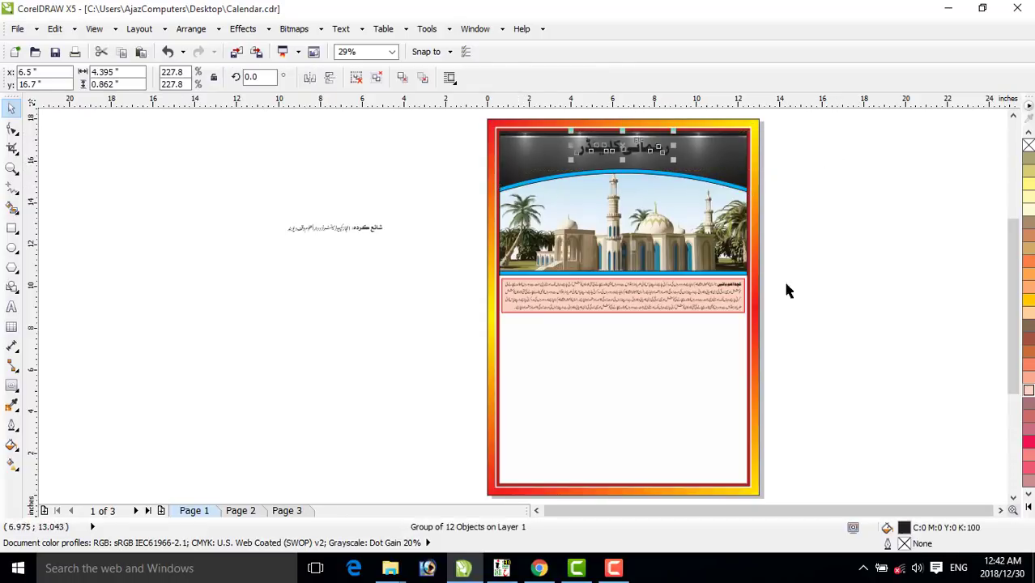
- Fill the title text in the black header with yellow (C:0 M:0 Y:100 K:0)
click(1028, 507)
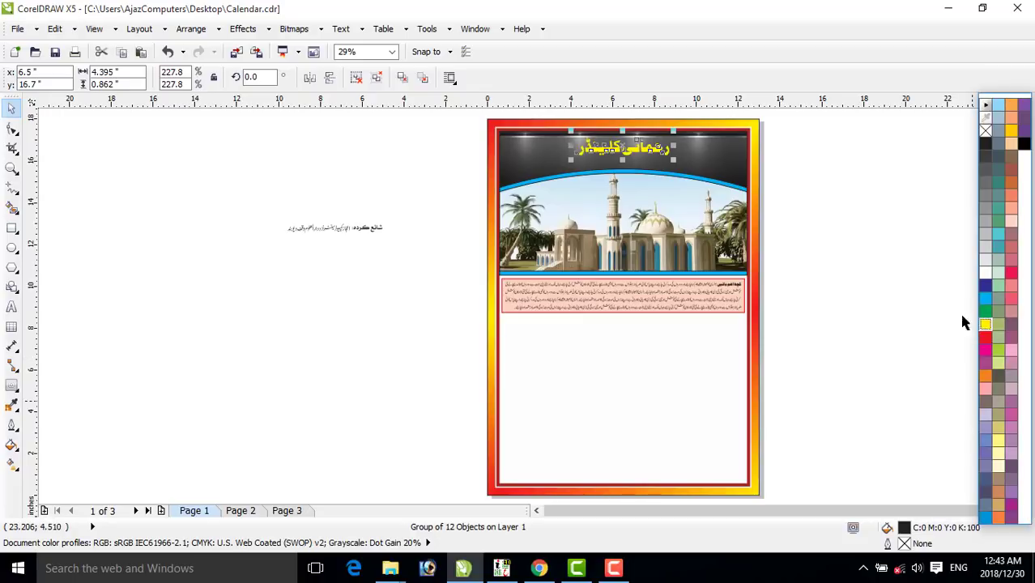
click(987, 320)
key(Escape)
- Apply a preset drop shadow with zero offset to the yellow header title and set its feathering direction to Outside
click(620, 151)
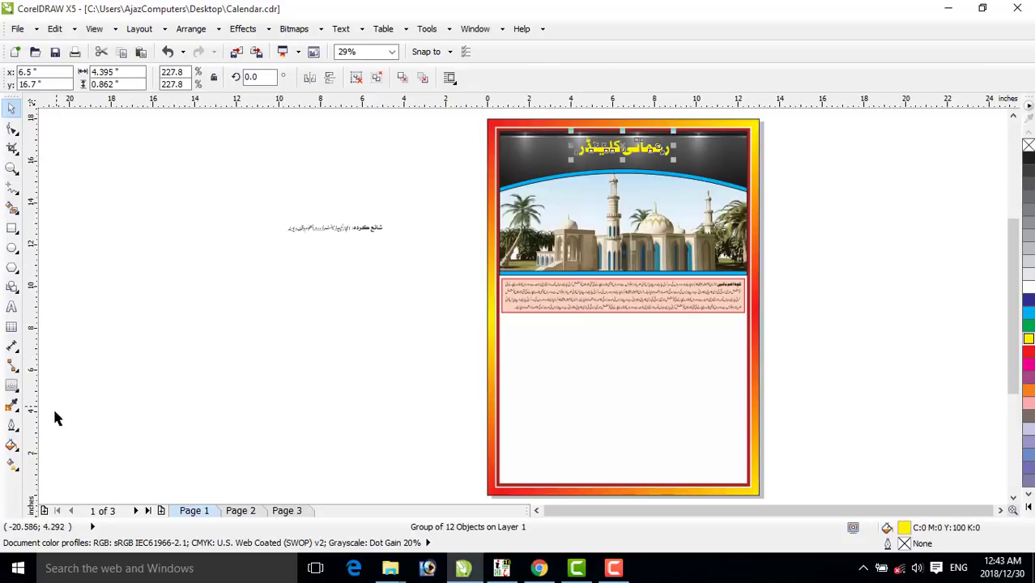
click(12, 388)
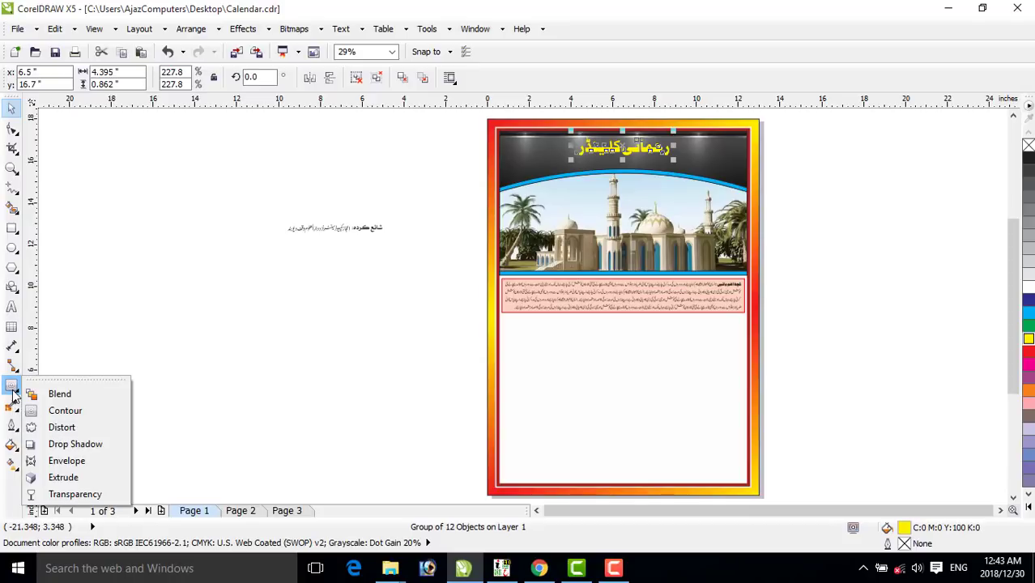
click(63, 450)
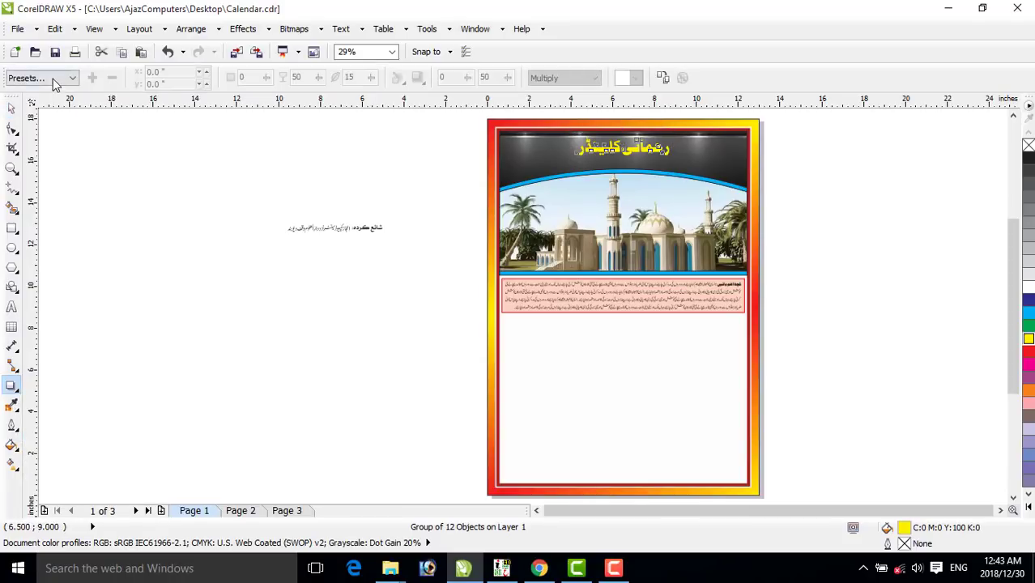
click(57, 81)
click(30, 181)
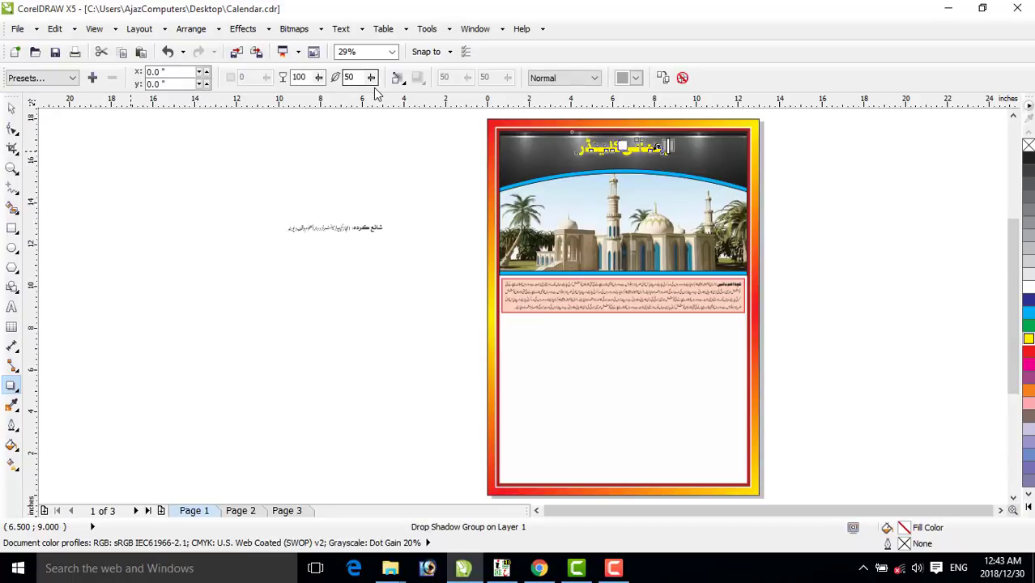
click(397, 81)
click(409, 182)
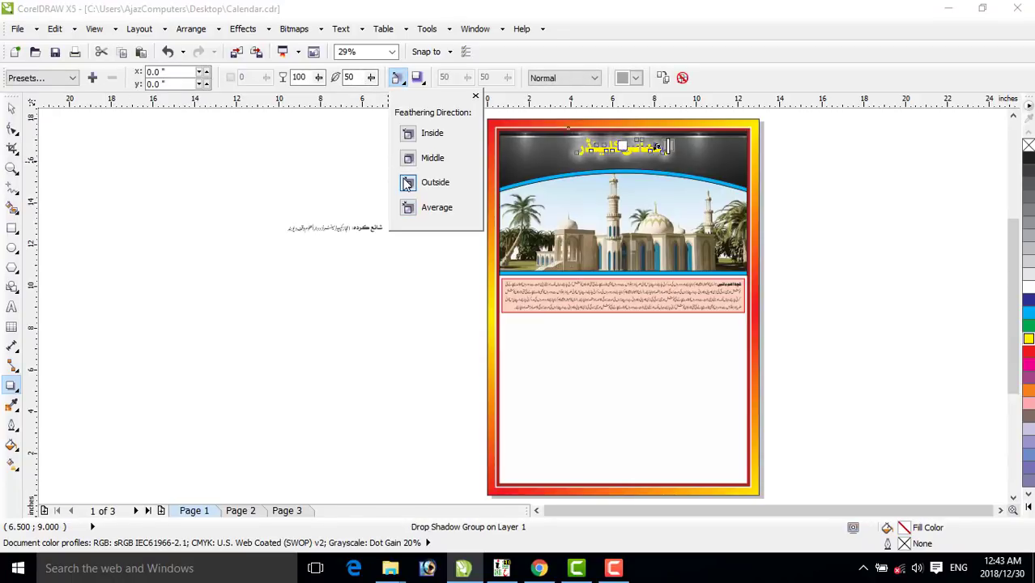
- Change the header title's drop shadow colour to black and set its feathering to 10
click(635, 78)
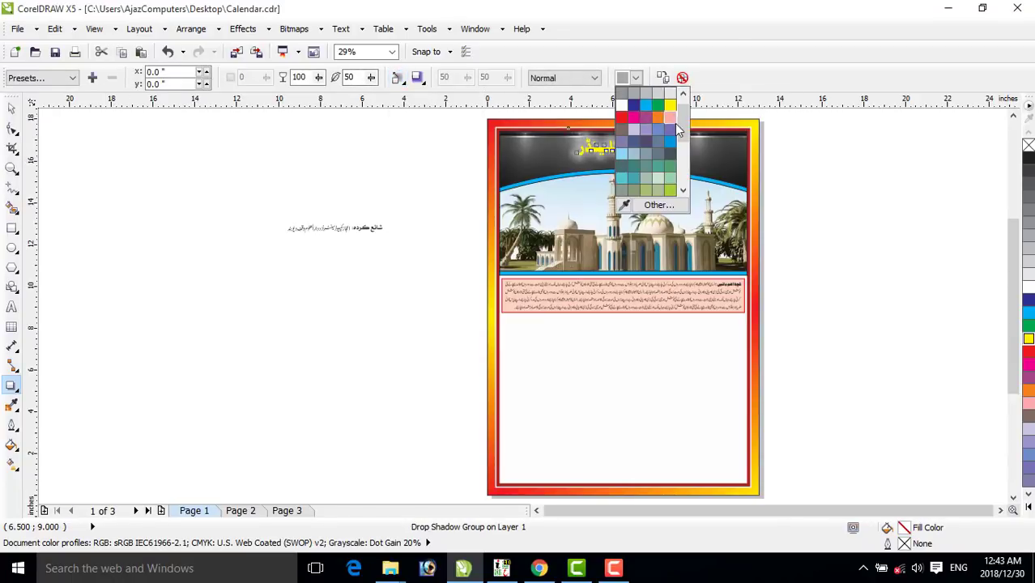
scroll(682, 125, up, 2)
click(622, 94)
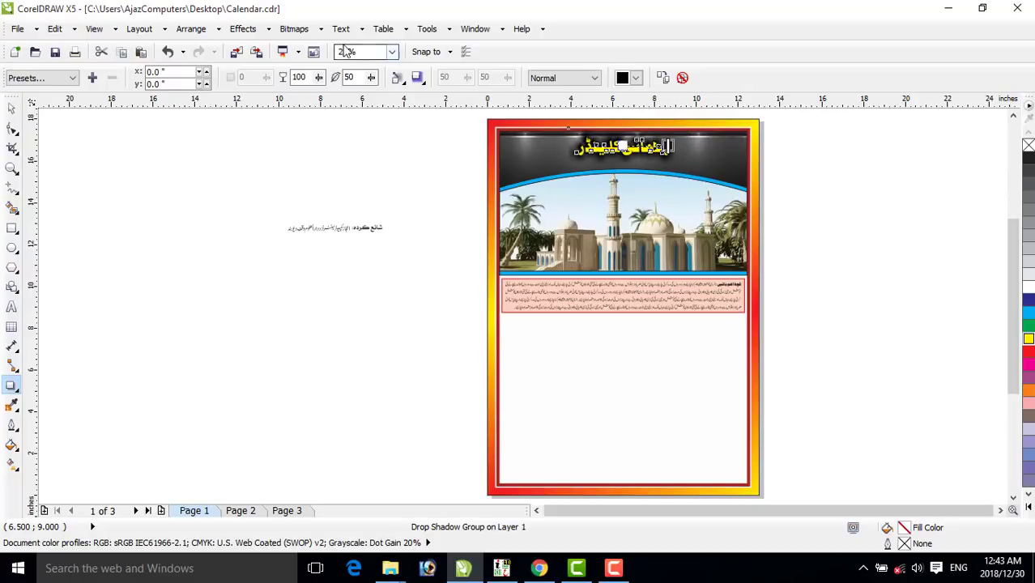
double_click(352, 76)
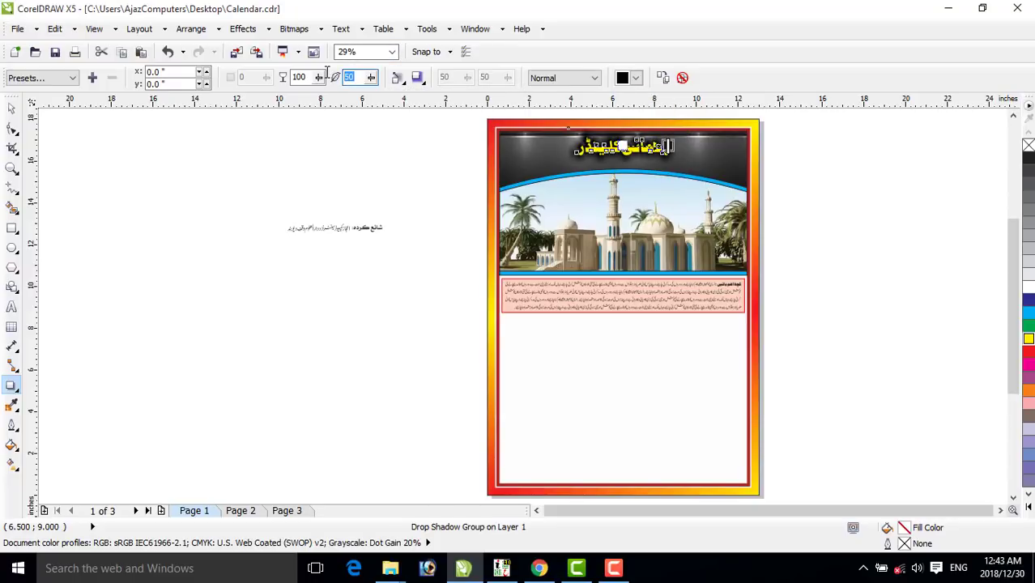
text(10)
key(Return)
click(12, 107)
click(224, 170)
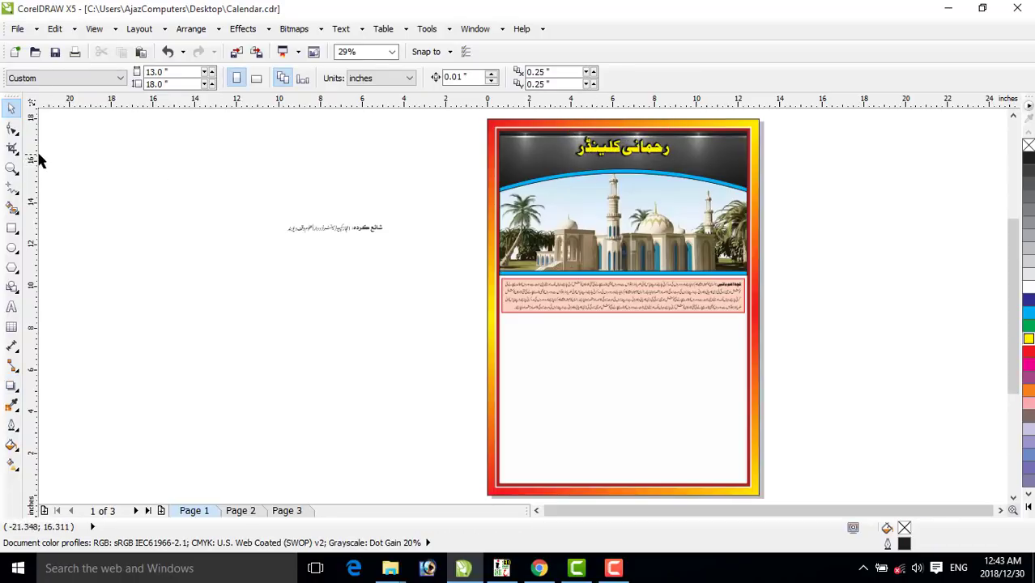
click(16, 168)
drag(424, 122, 796, 247)
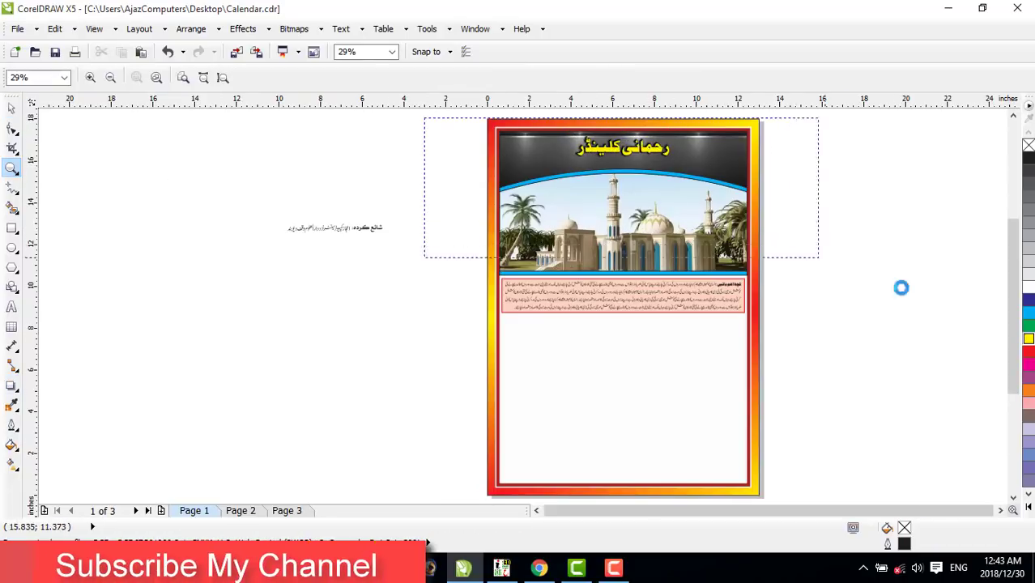
click(11, 107)
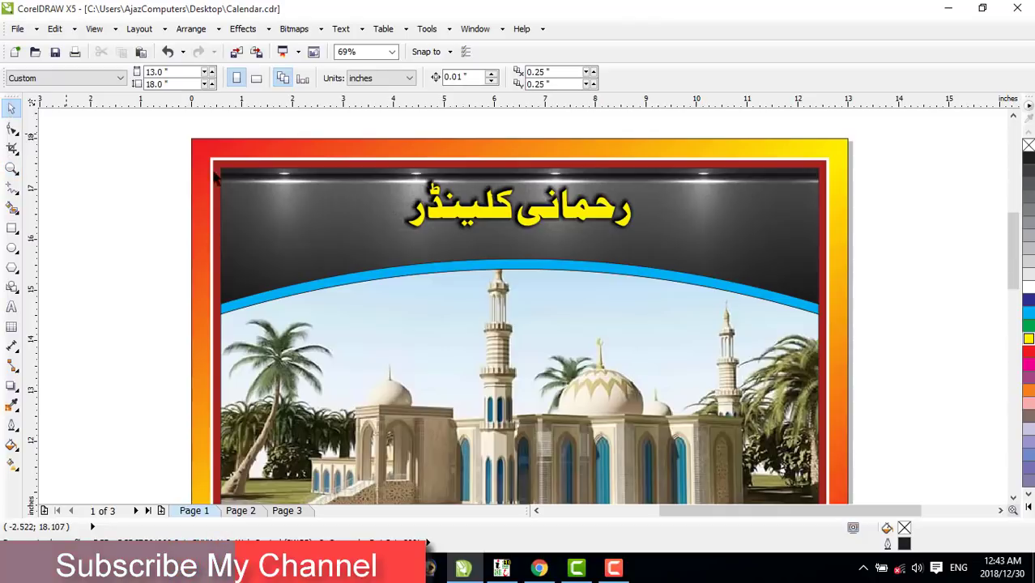
click(332, 213)
shift+click(335, 215)
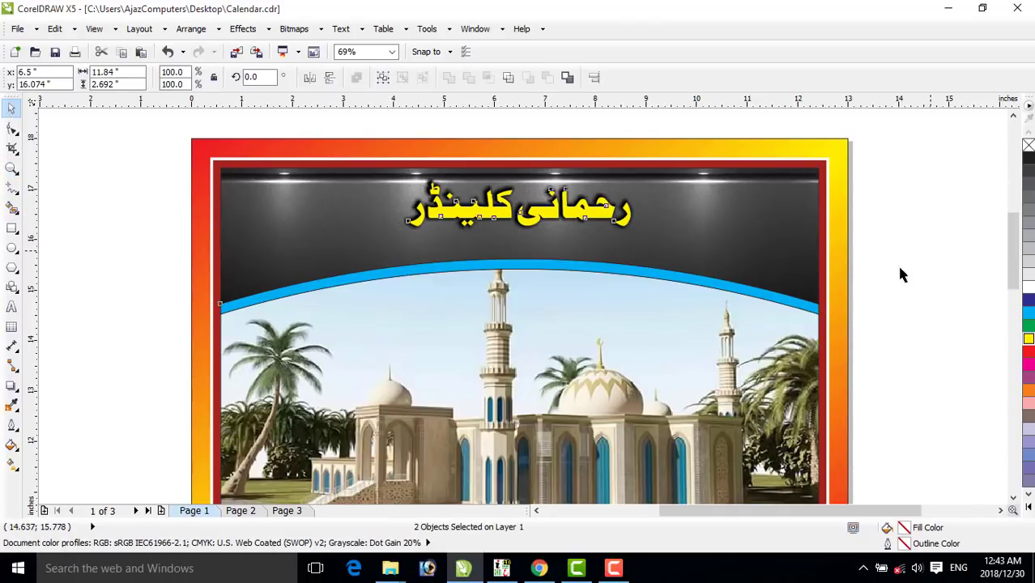
click(931, 254)
- Copy the group of two circular pictures from the header on Page 2 and paste it into the black header on Page 1
click(256, 513)
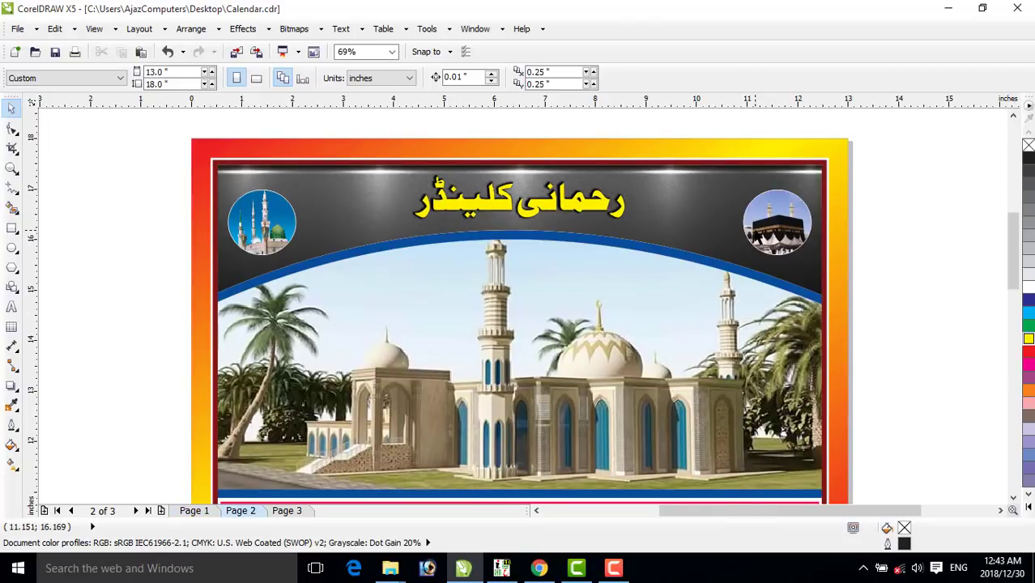
click(758, 238)
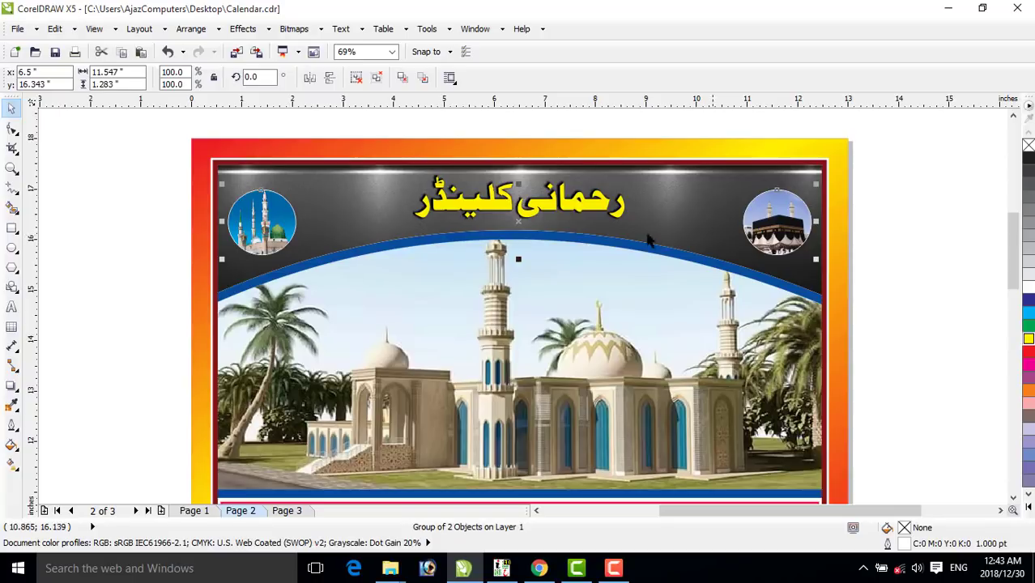
click(202, 511)
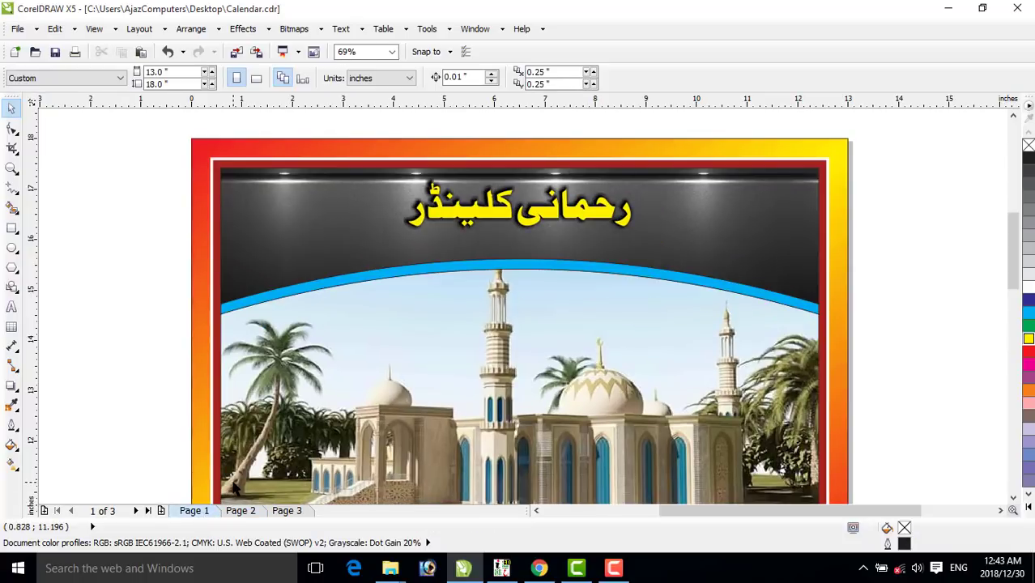
key(ctrl+v)
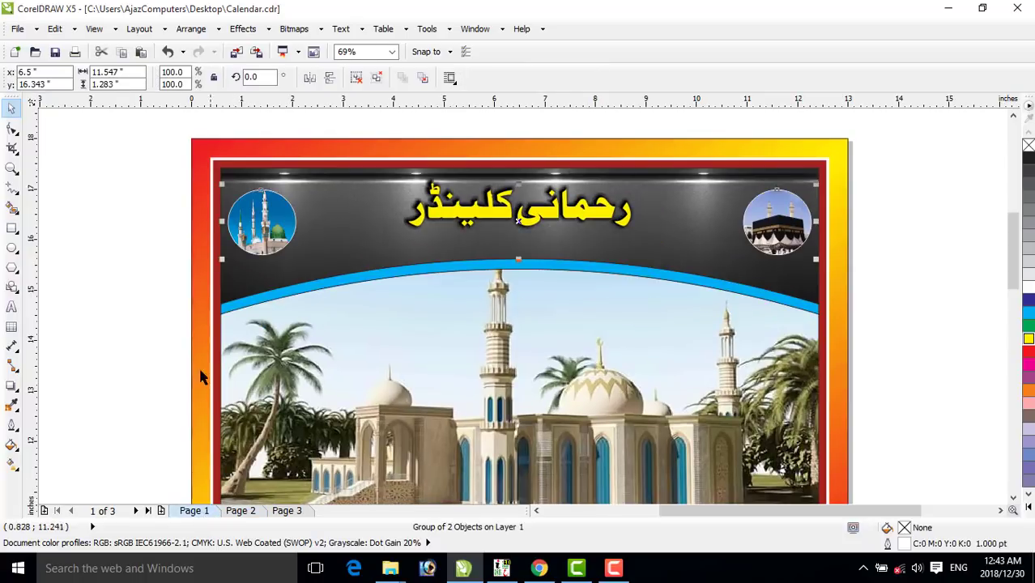
click(169, 287)
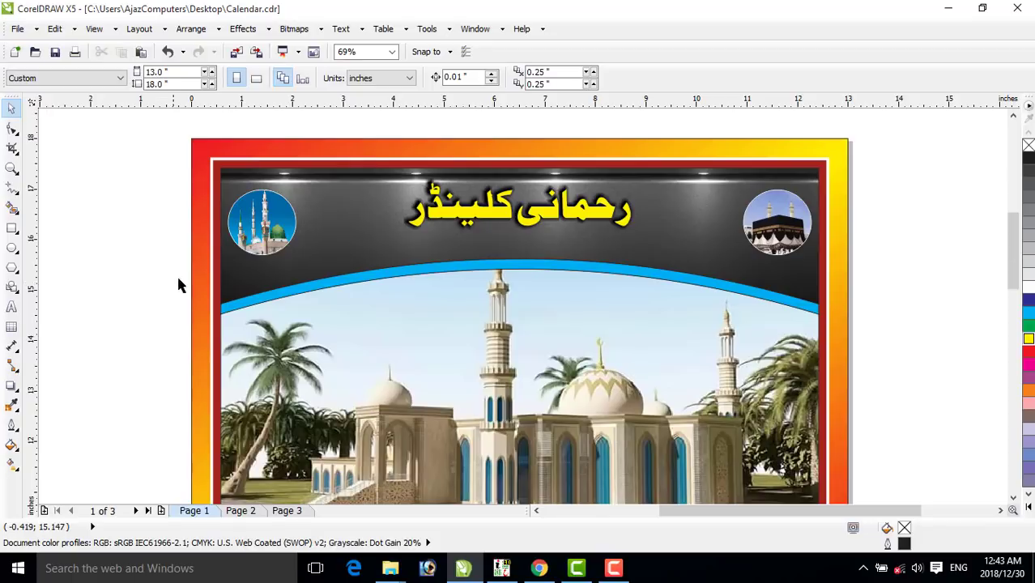
- Remove the outlines from the mosque picture, its blue borders and the black header shape
scroll(172, 274, down, 3)
drag(467, 164, 771, 290)
right_click(1028, 148)
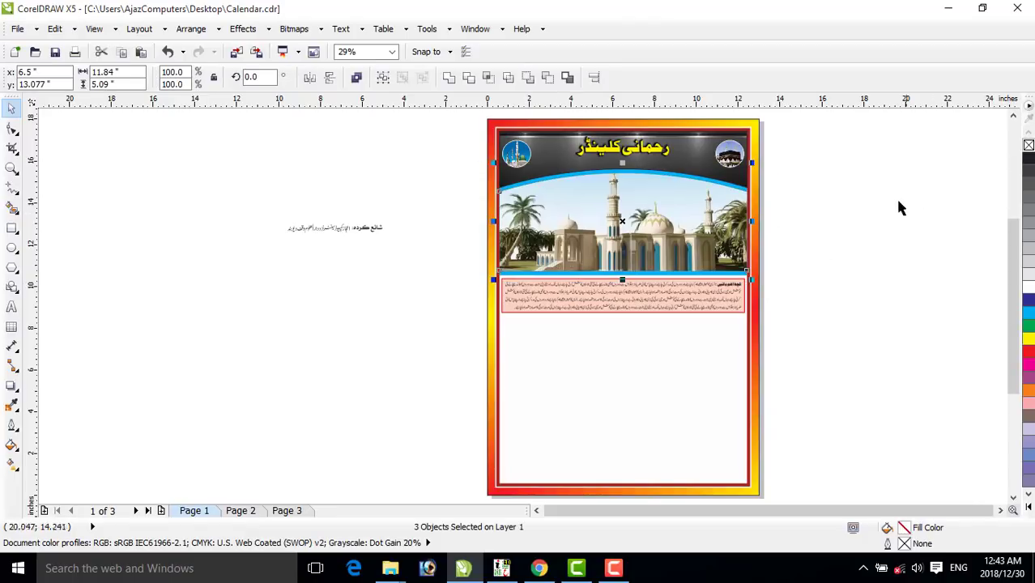
click(882, 201)
click(561, 151)
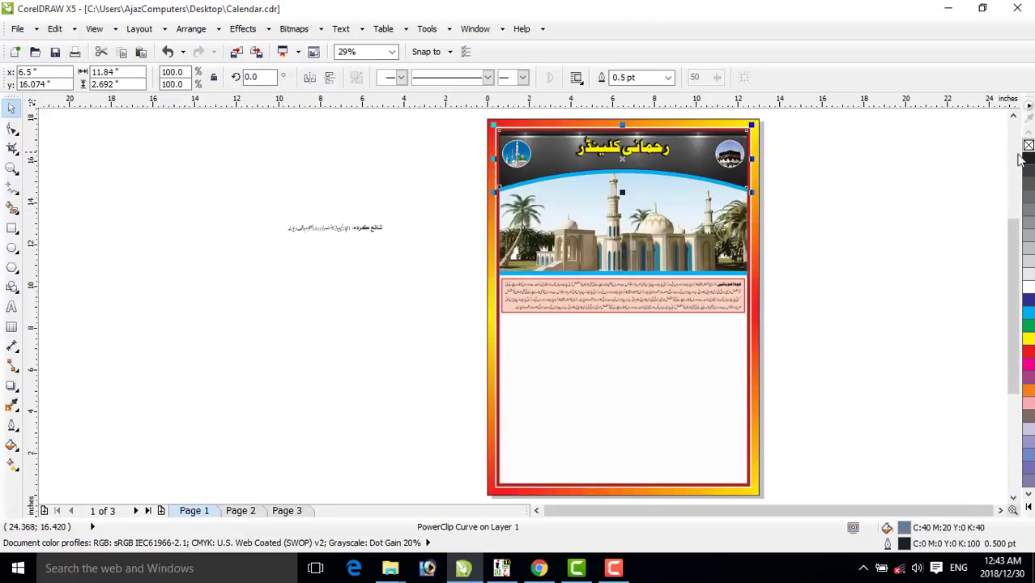
right_click(1028, 145)
click(816, 261)
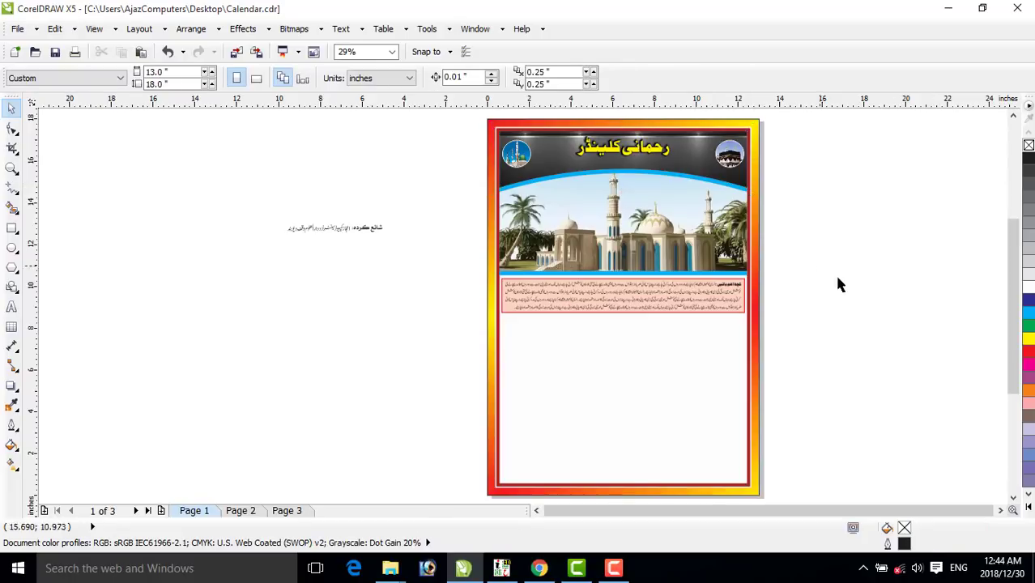
- Select and copy the CALENDAR 2019 banner together with the January and February date grids on Page 2
click(11, 169)
drag(467, 115, 792, 345)
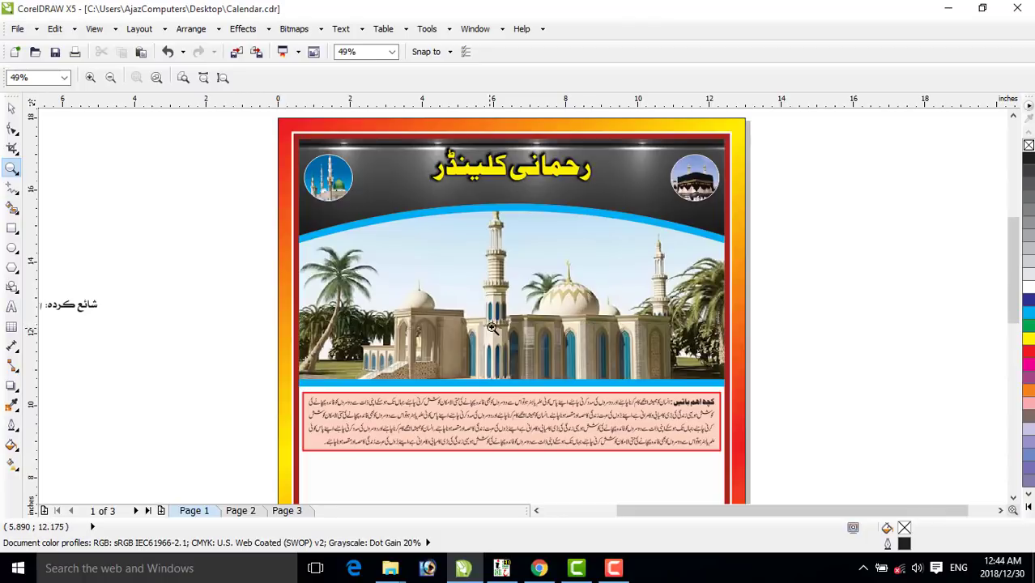
click(240, 512)
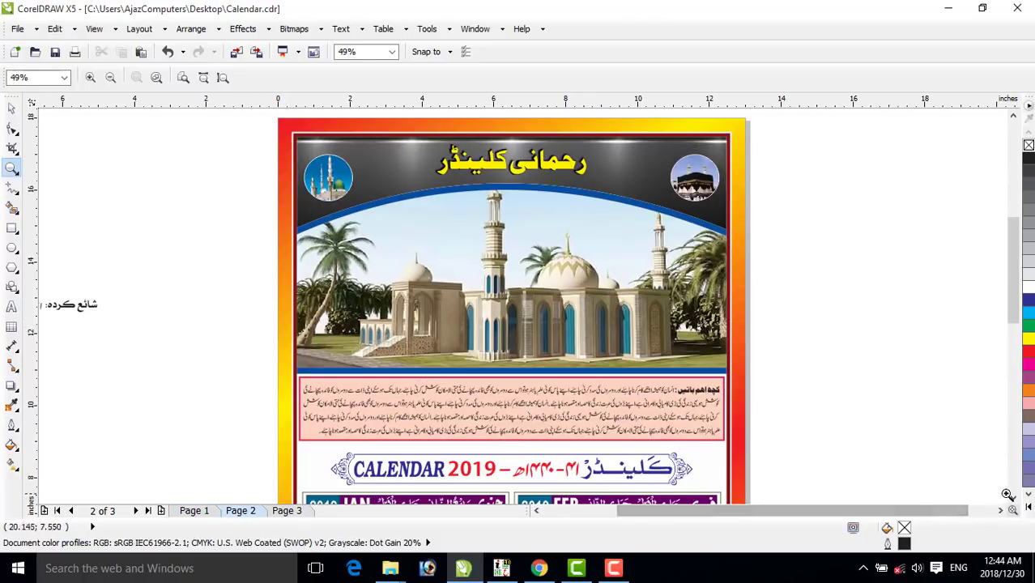
click(1012, 499)
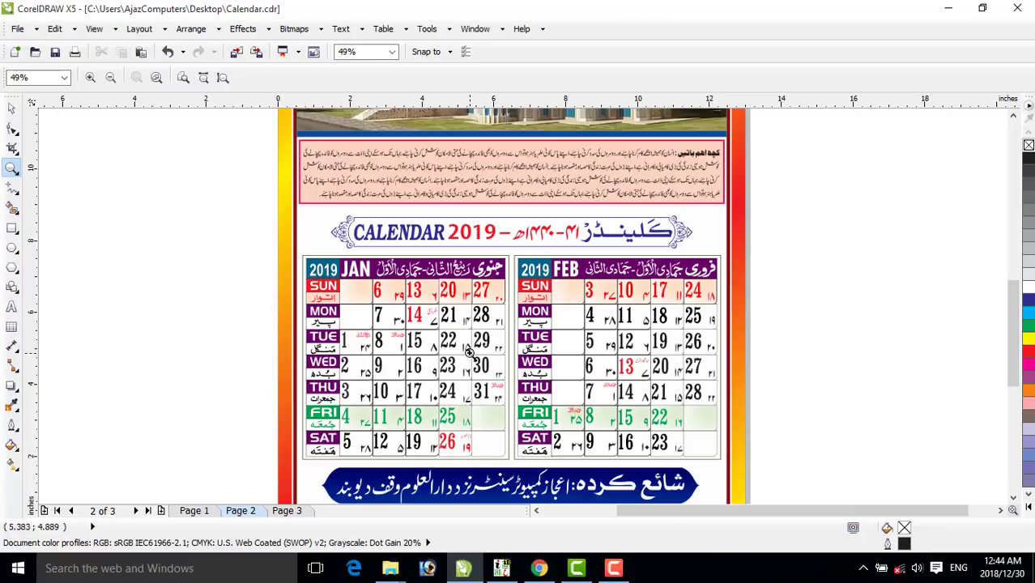
click(10, 110)
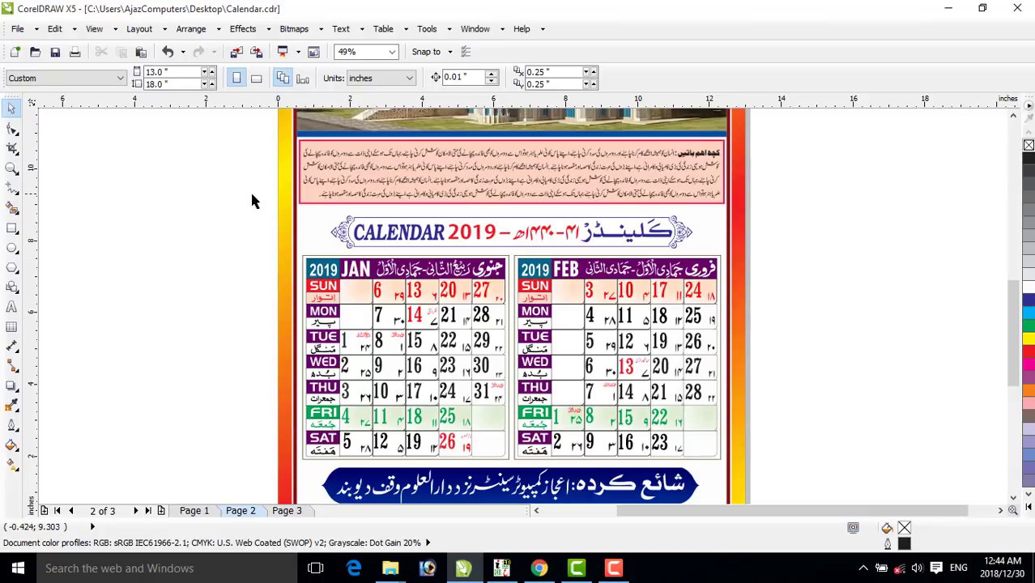
drag(238, 197, 775, 475)
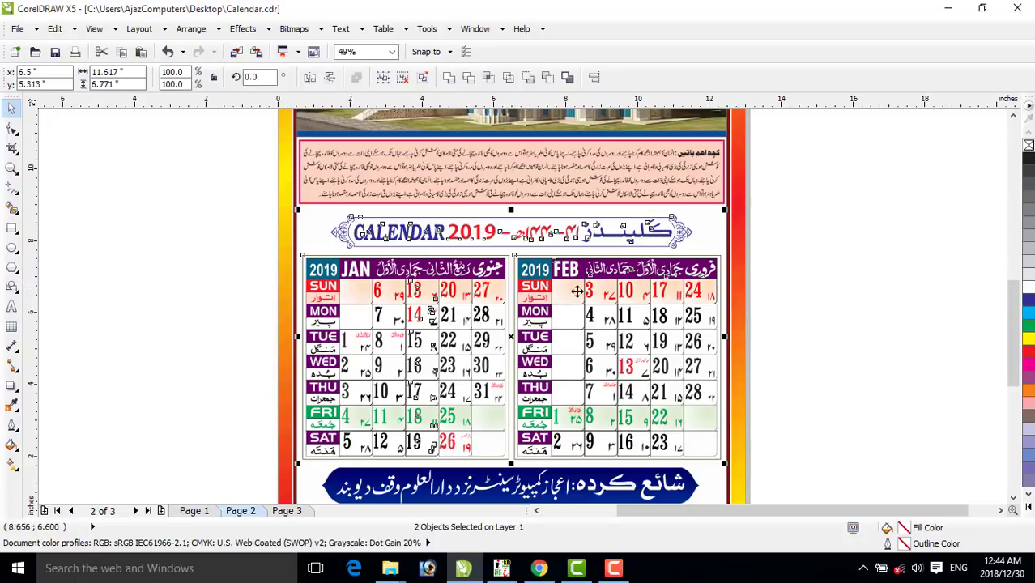
- Examine the small Urdu labels in the date grids on Page 2 and the twelve monthly grids and footer on Page 3
click(12, 168)
drag(359, 257, 724, 301)
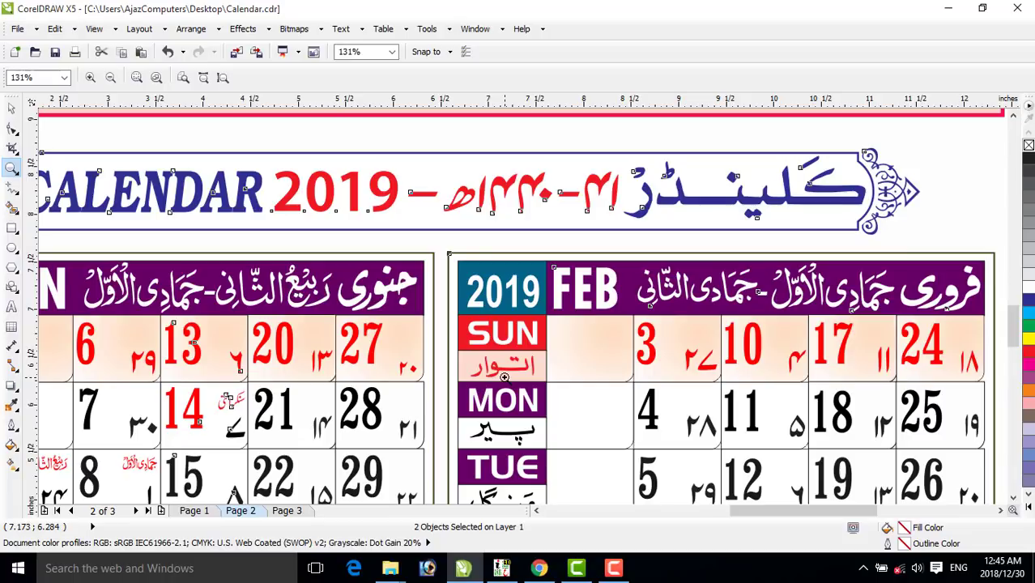
drag(95, 439, 194, 488)
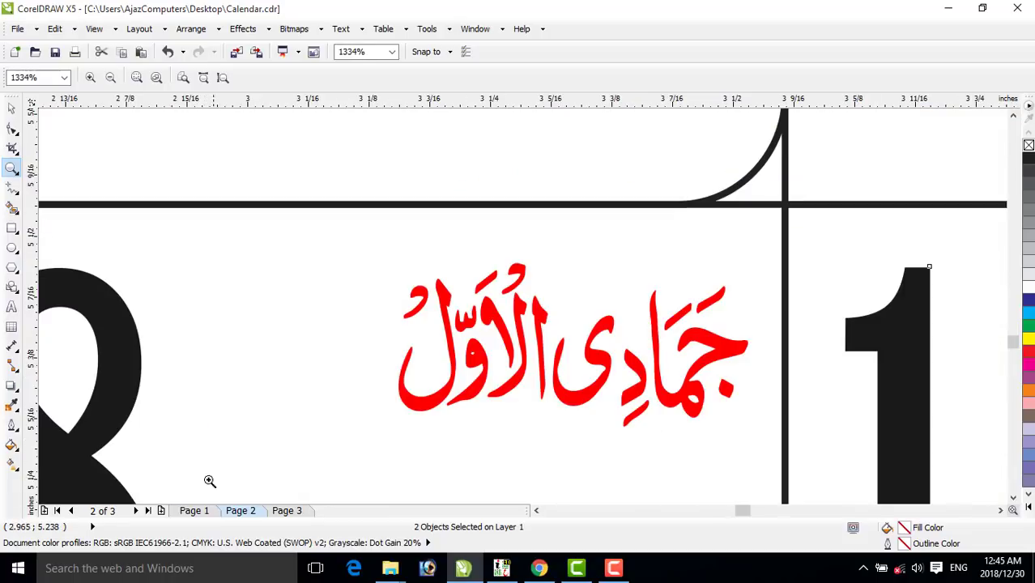
right_click(405, 374)
right_click(411, 377)
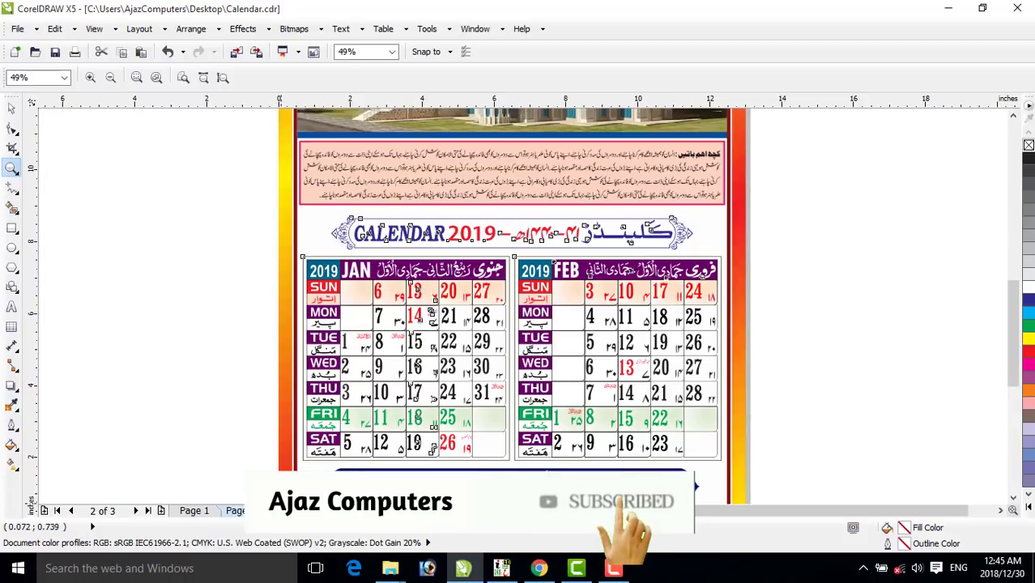
key(Page_Down)
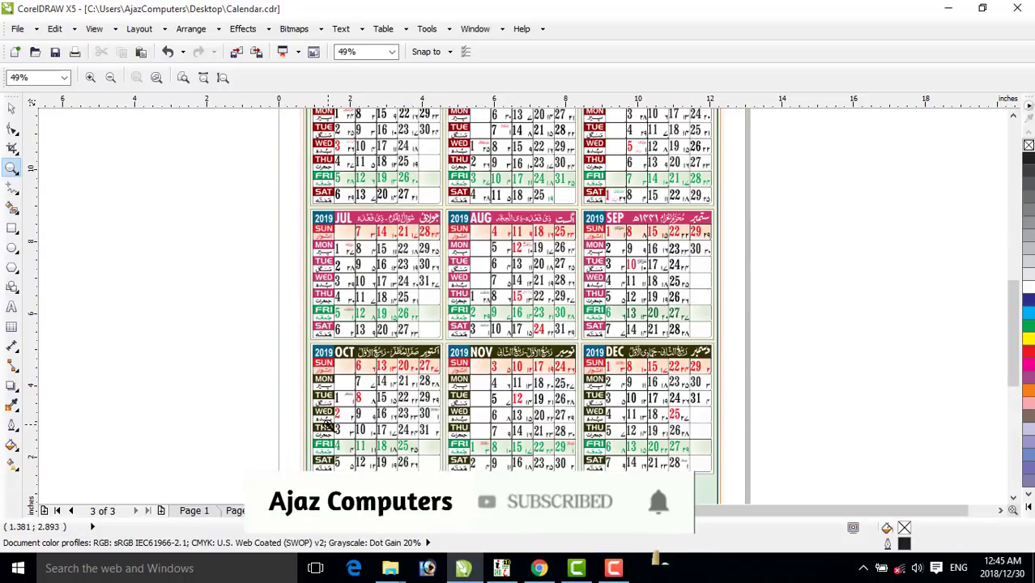
right_click(370, 287)
drag(469, 134, 801, 275)
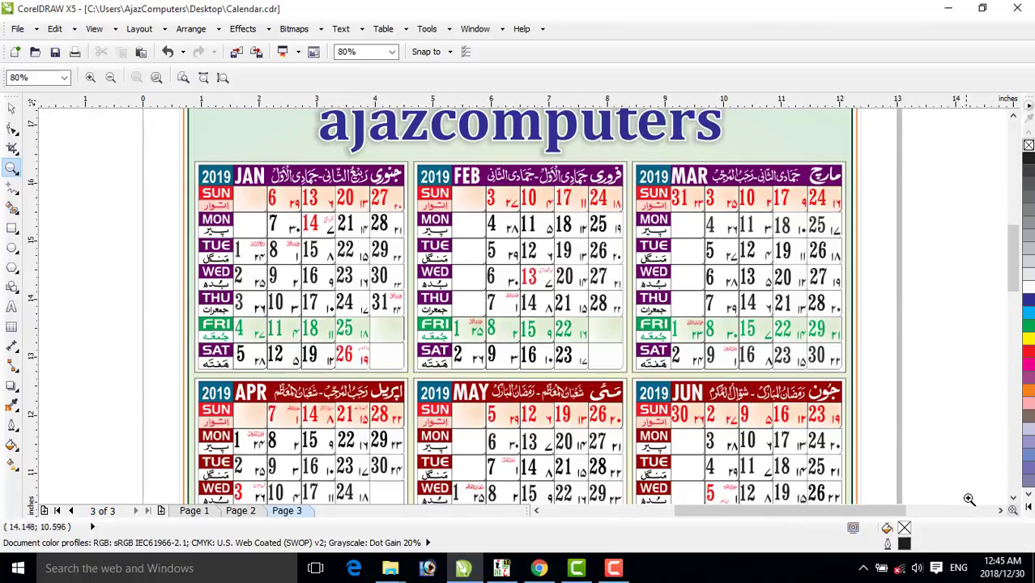
click(1012, 497)
click(1012, 498)
click(1012, 499)
click(1012, 499)
click(1012, 499)
click(1012, 499)
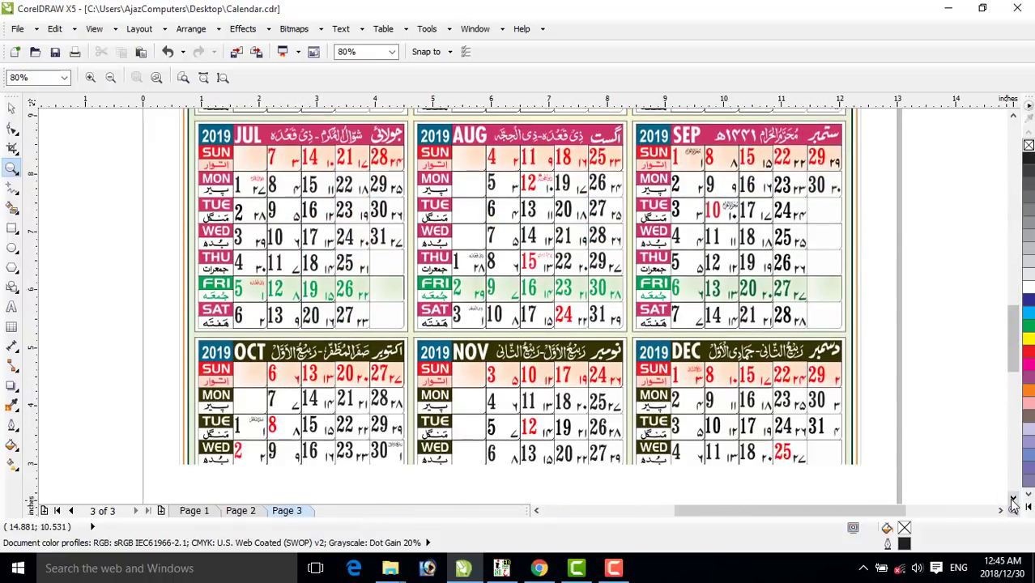
click(1012, 498)
click(1012, 499)
click(1012, 498)
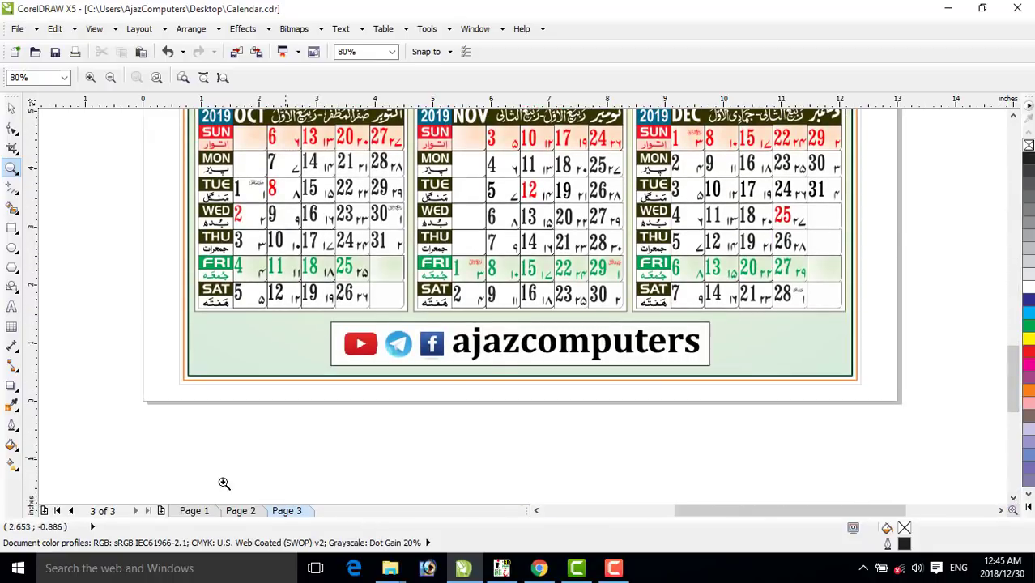
- Paste the copied CALENDAR 2019 banner and the January and February grids onto Page 1 below the peach text box
click(204, 512)
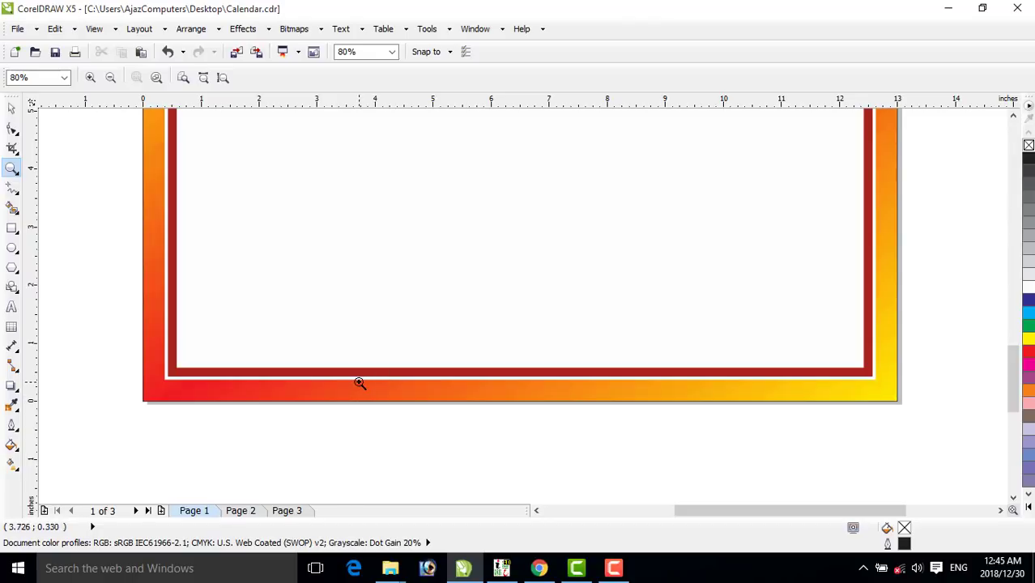
key(F4)
key(space)
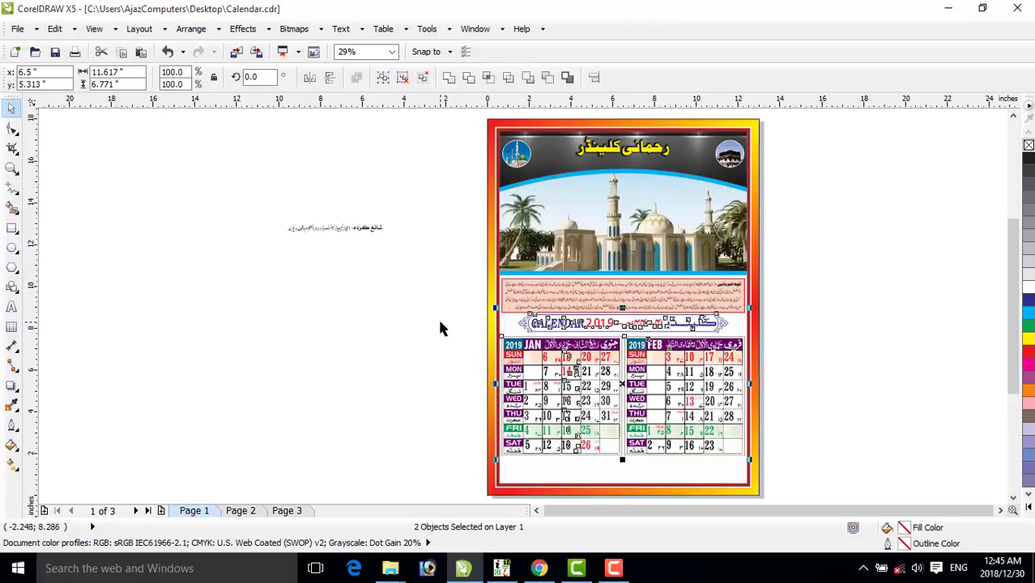
click(12, 169)
drag(469, 285, 814, 476)
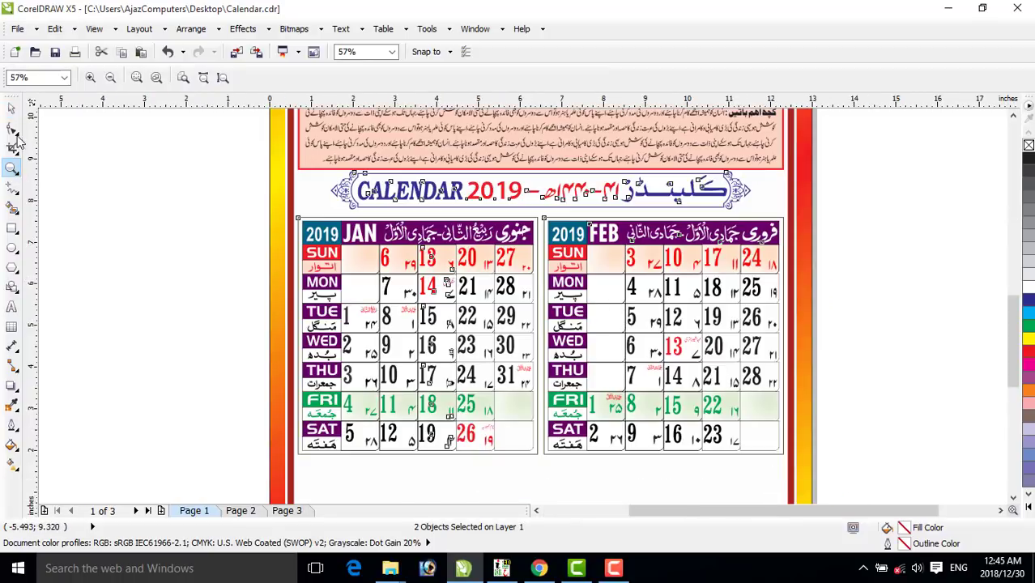
- Nudge the CALENDAR 2019 banner down slightly between the Urdu text box and the date grids, to a vertical position of 8.143 inches
click(12, 108)
click(173, 200)
click(370, 192)
key(Down)
key(Down)
key(Down)
key(Down)
key(Down)
key(Down)
key(Down)
key(Down)
key(Down)
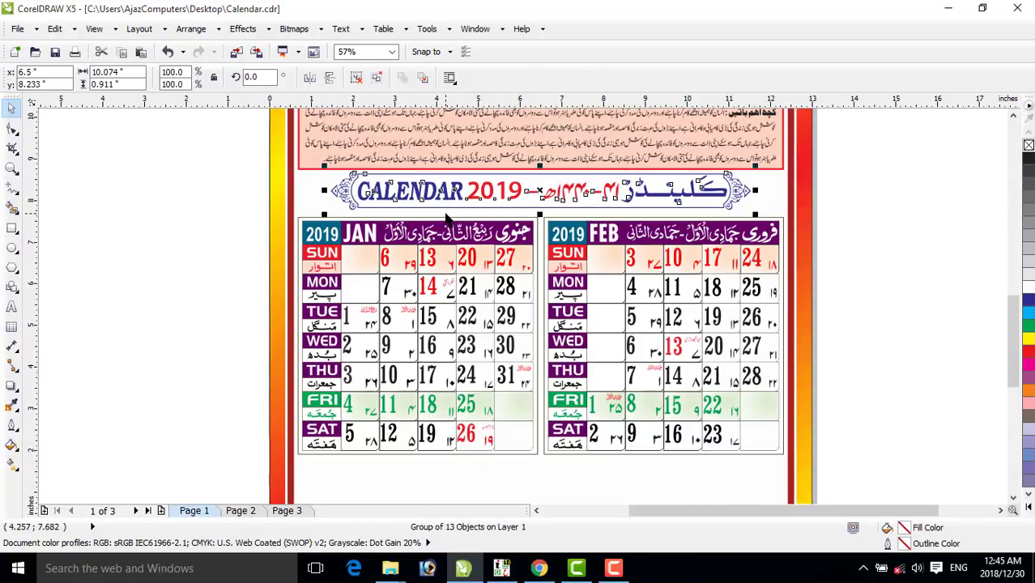
key(Down)
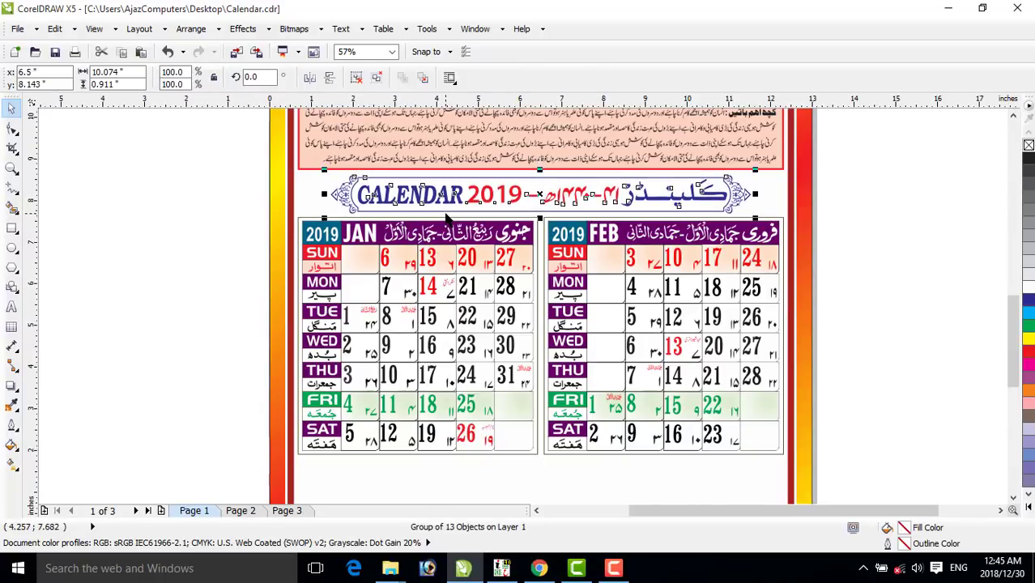
click(888, 308)
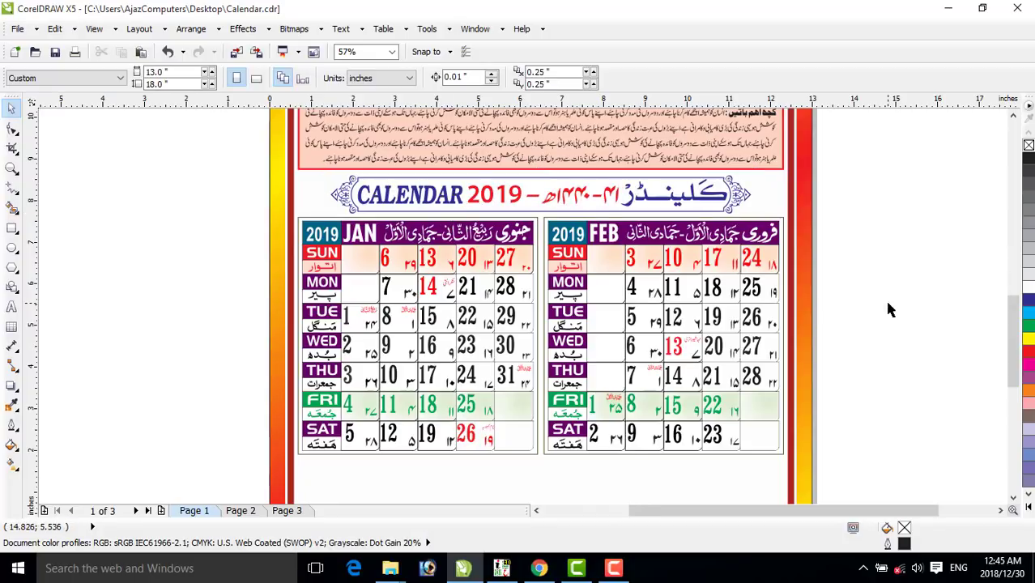
- Group the pieces of the Urdu publisher line beside the page and move the group near the page's lower left corner
key(F4)
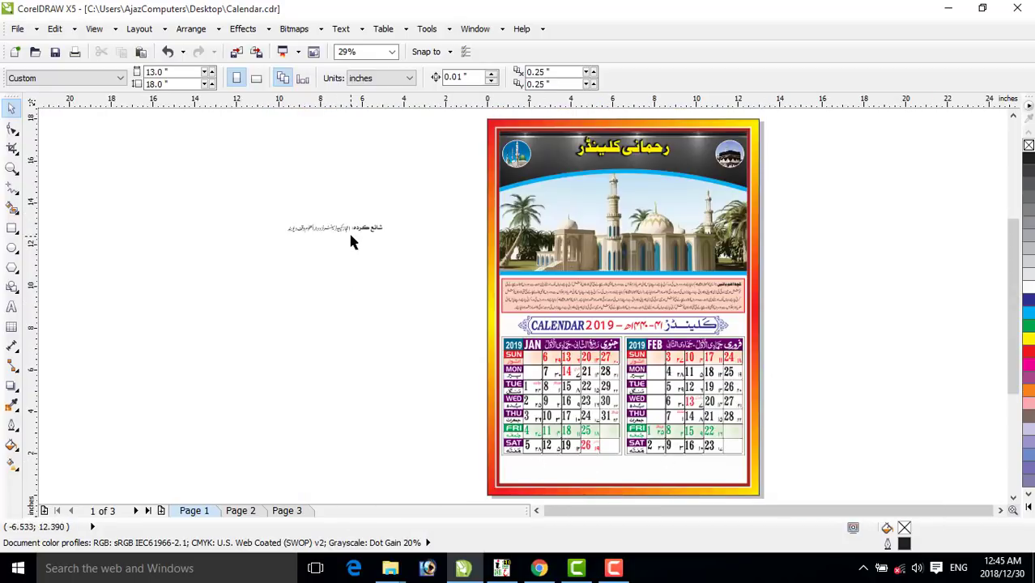
click(346, 231)
drag(252, 201, 431, 277)
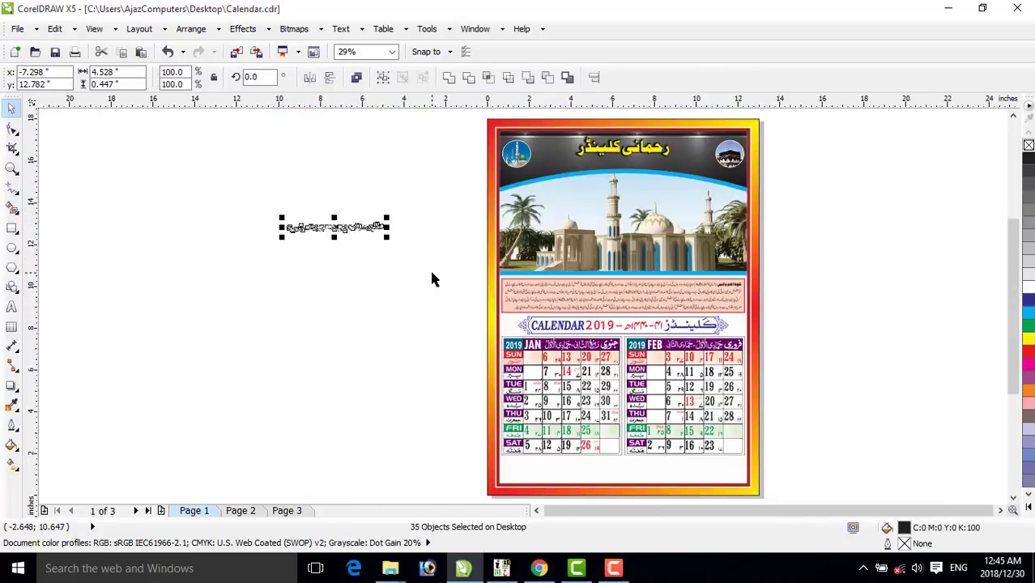
key(ctrl+g)
drag(338, 228, 438, 459)
- Draw a rectangle about 5.85 inches wide below the page and reduce its height to about 0.61 inch
click(11, 167)
drag(387, 409, 820, 484)
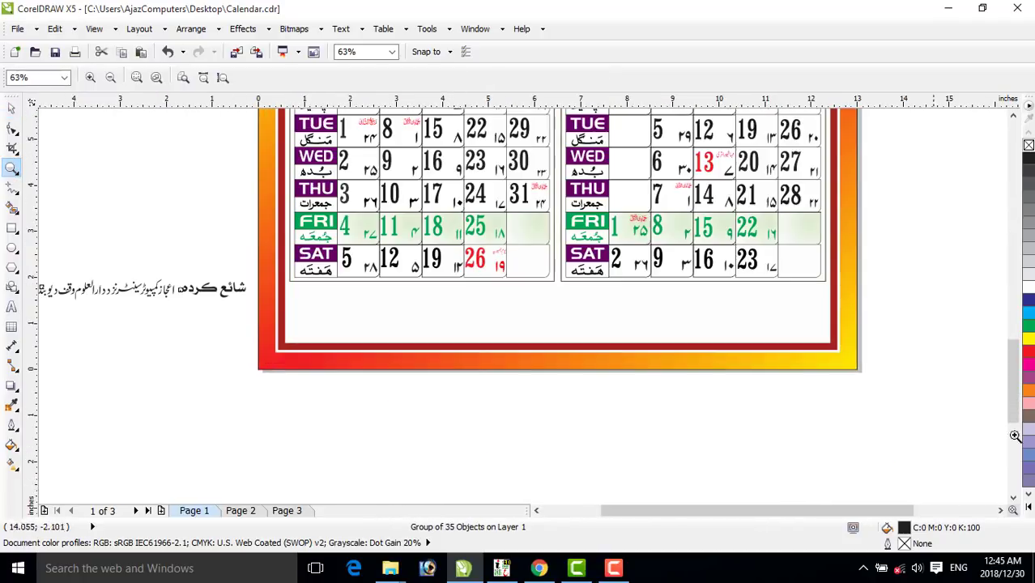
click(11, 107)
click(11, 228)
drag(294, 404, 563, 449)
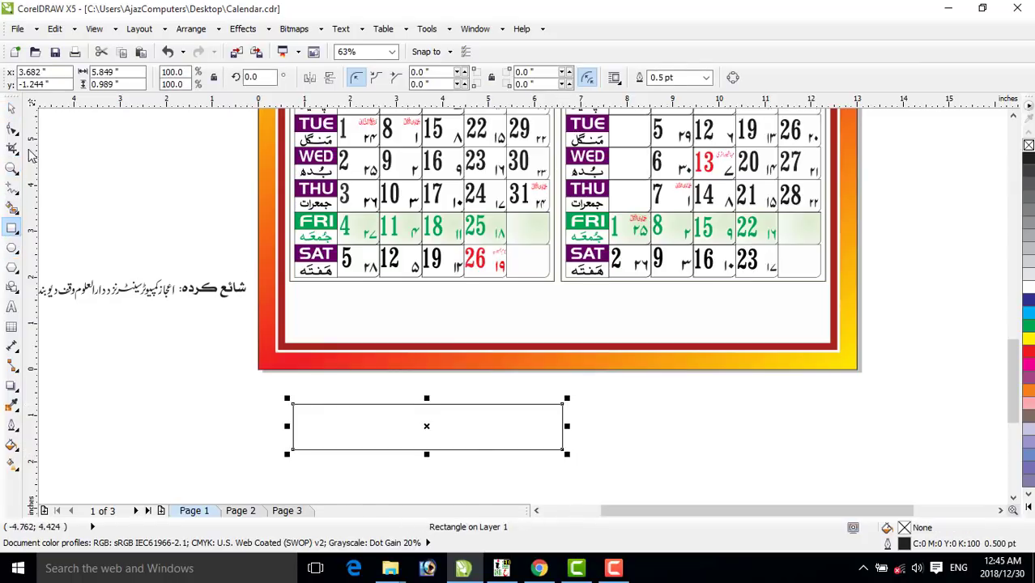
click(12, 110)
mouse_move(428, 430)
mouse_down()
mouse_move(442, 312)
mouse_move(450, 397)
mouse_move(433, 416)
mouse_up()
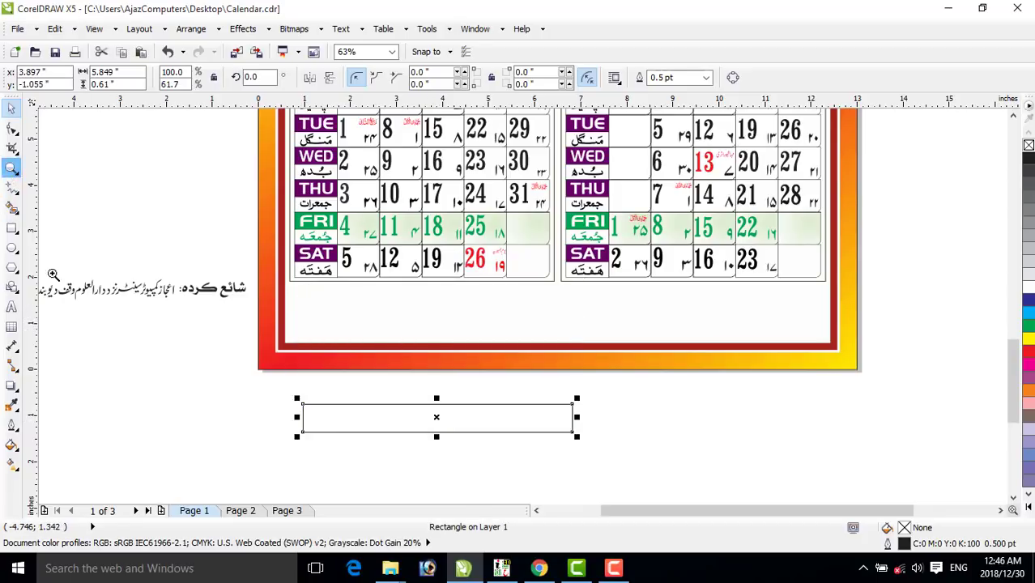
- Convert the rectangle to curves, add a node on its upper edge near the left end and delete the upper left corner node
click(12, 167)
click(353, 483)
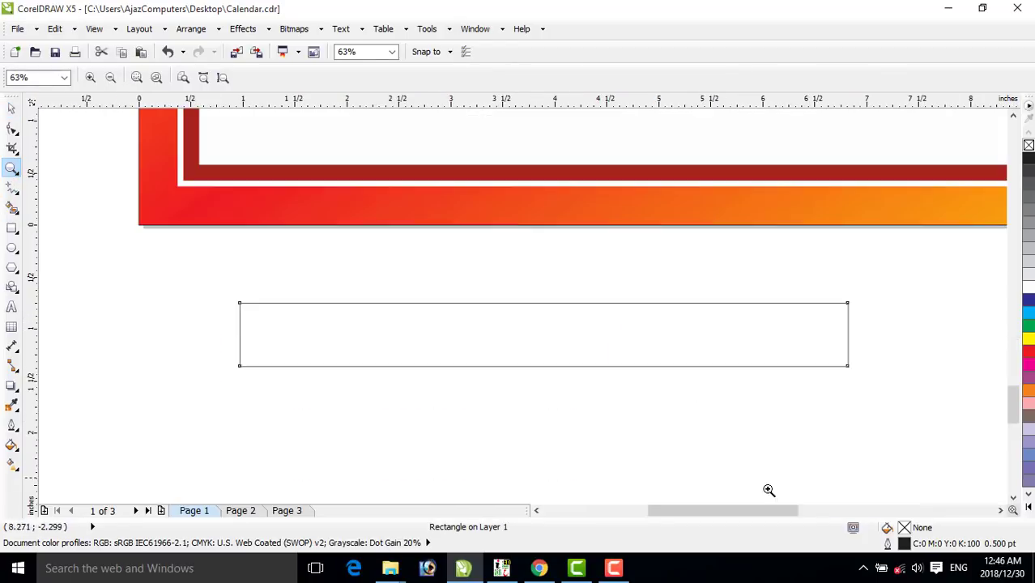
click(12, 107)
click(358, 343)
click(313, 354)
click(241, 324)
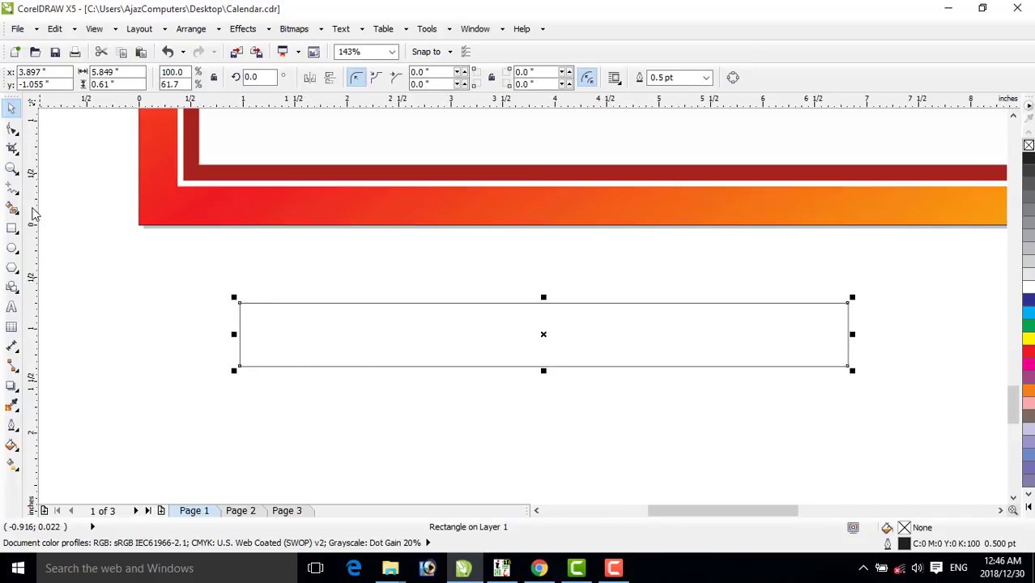
click(12, 128)
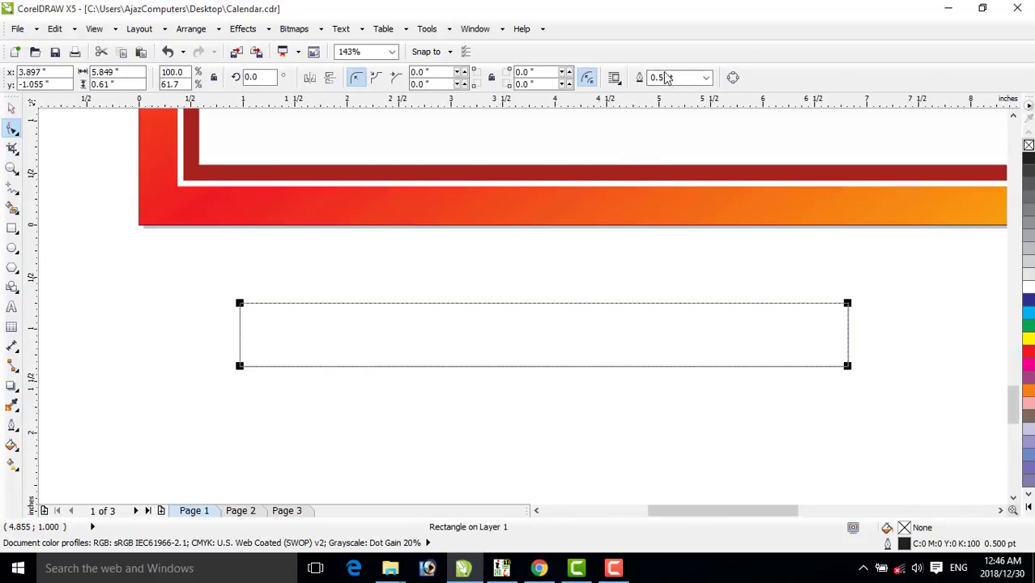
click(731, 77)
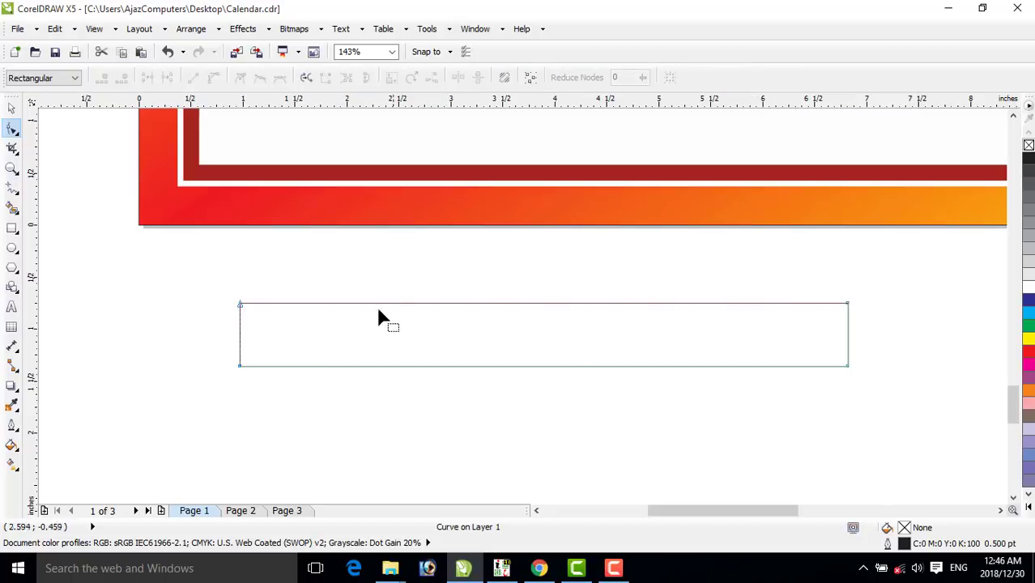
double_click(335, 304)
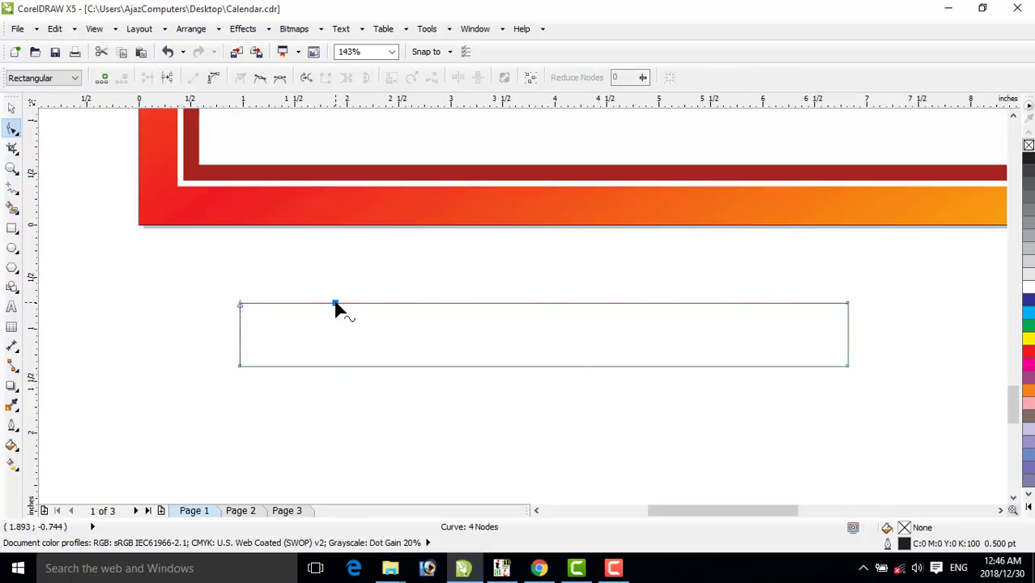
double_click(240, 305)
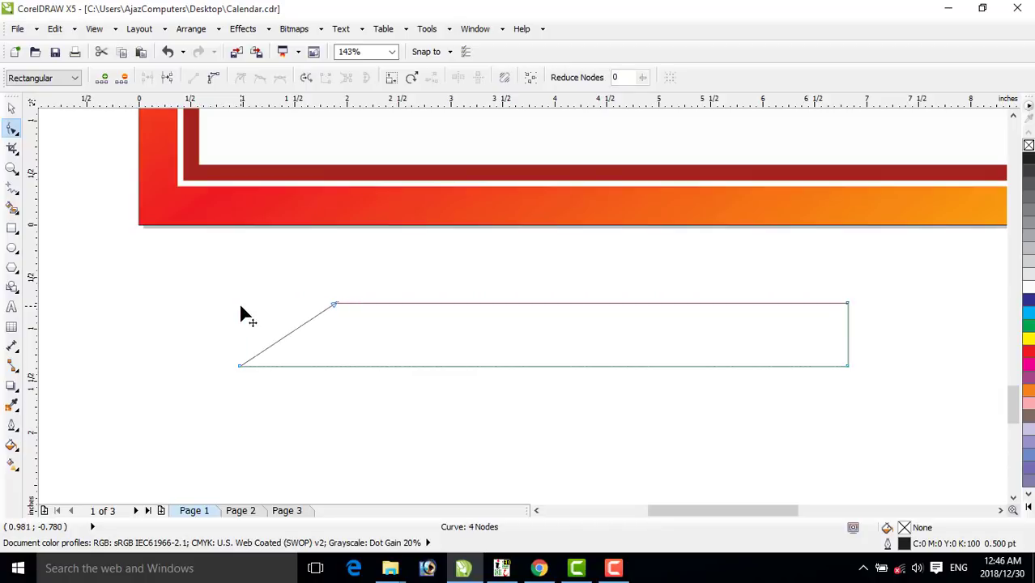
- Convert the slanted left edge to a curve segment and bend it into a smooth S shape
right_click(278, 340)
click(320, 157)
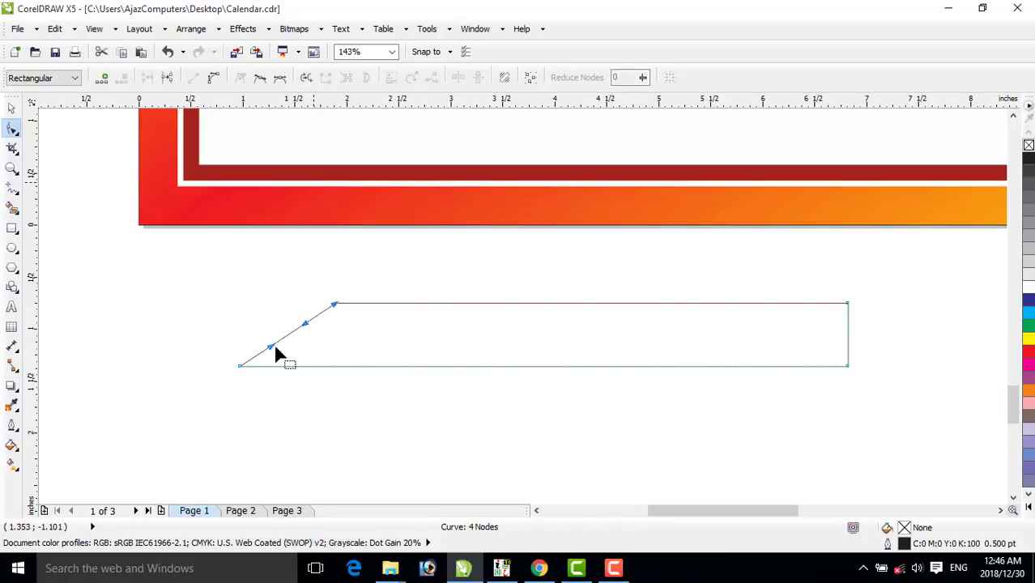
drag(268, 350, 260, 305)
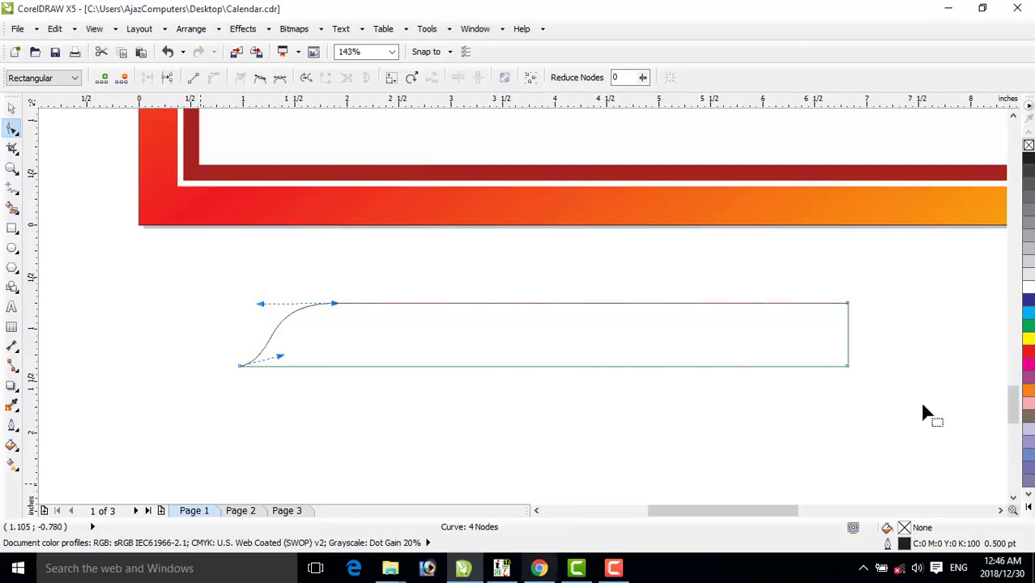
- Mirror a copy of the curved shape downward across its lower edge and weld both halves into one shape
click(9, 109)
click(376, 351)
click(499, 305)
drag(542, 297, 532, 373)
shift+click(493, 302)
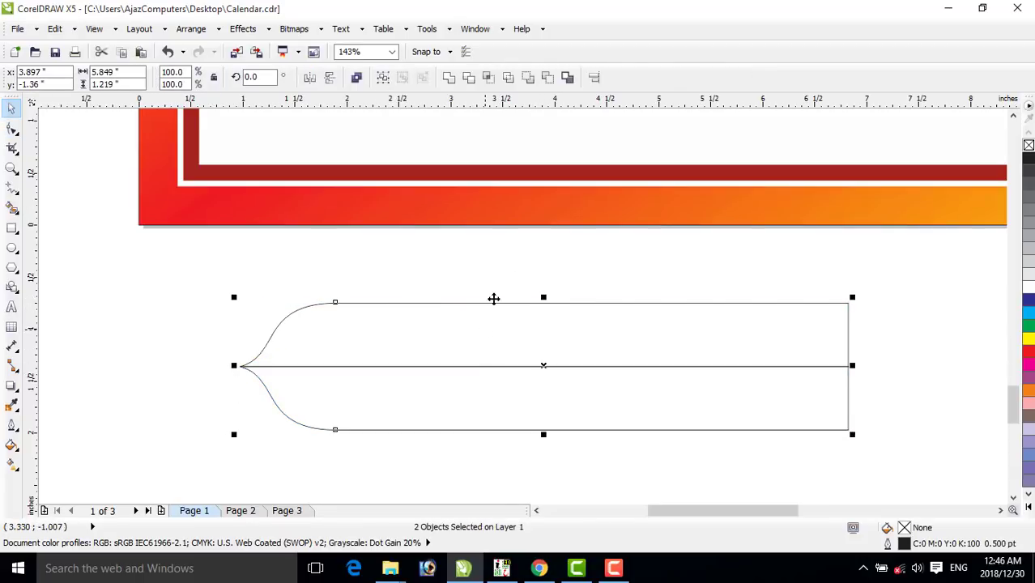
click(448, 77)
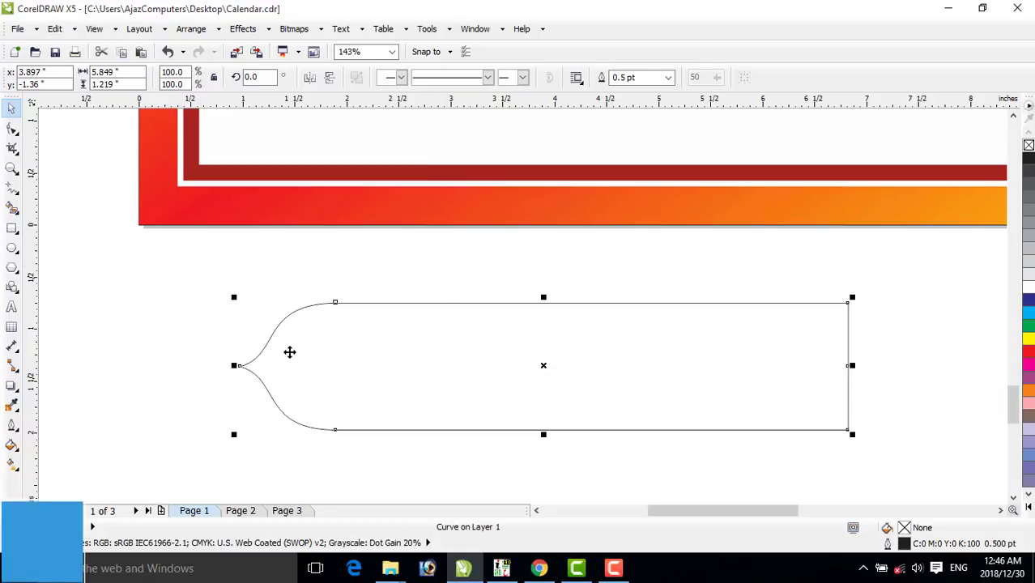
- Move the welded shape into the blank strip below the date grids and scale it down to about 5.03 × 1.05 inches
key(F4)
click(467, 488)
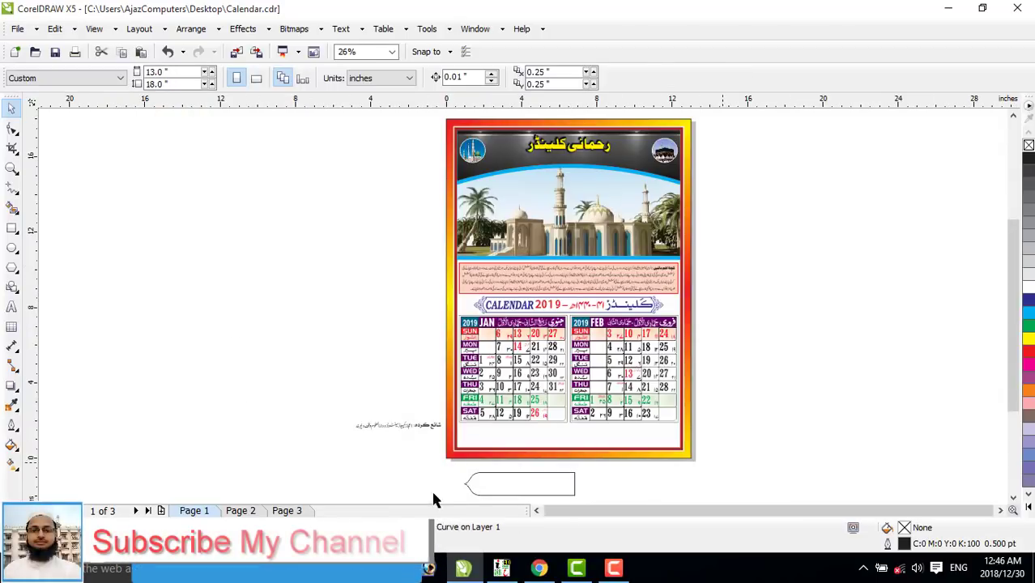
drag(488, 485, 490, 432)
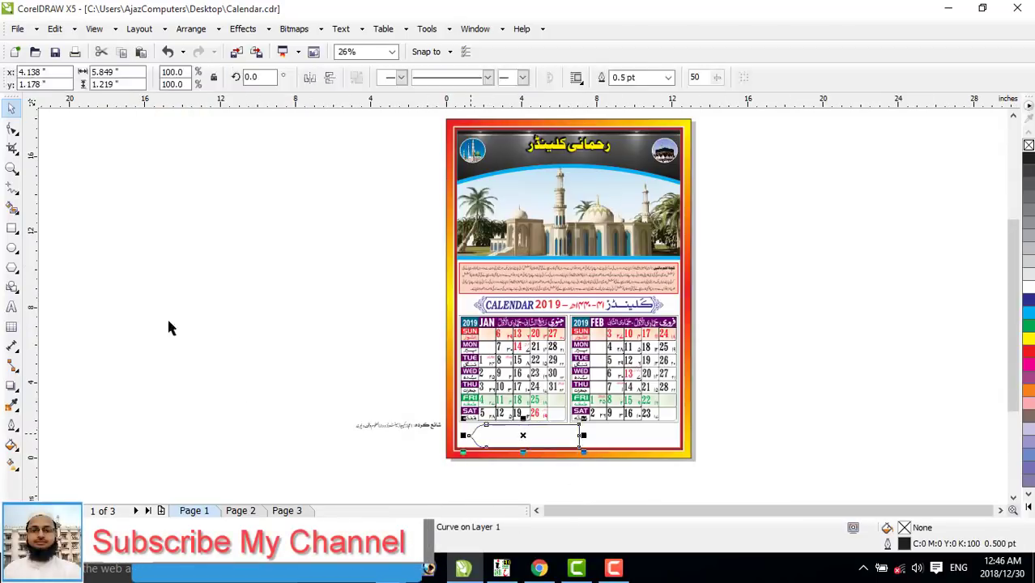
click(11, 168)
drag(281, 381, 753, 486)
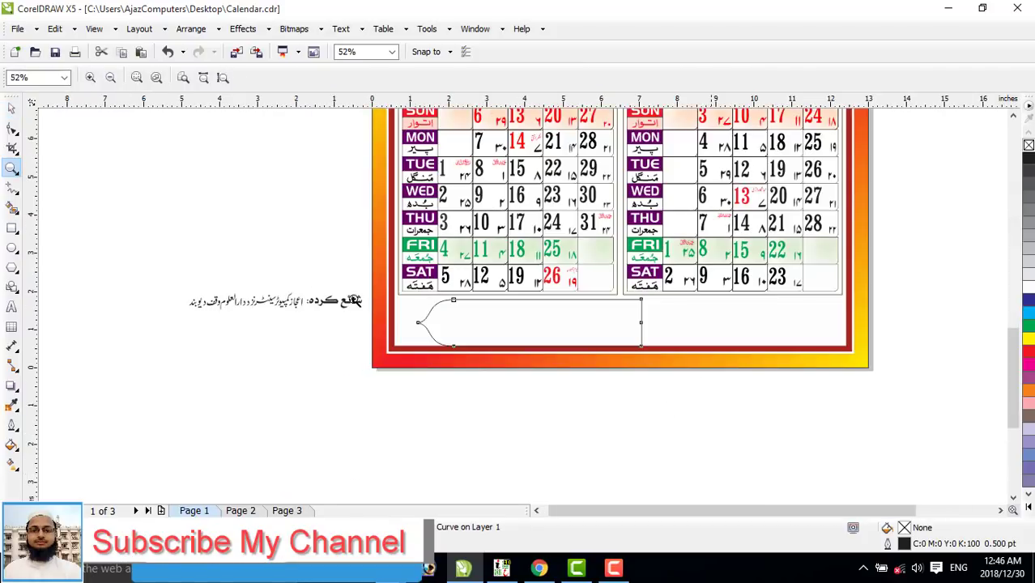
click(13, 109)
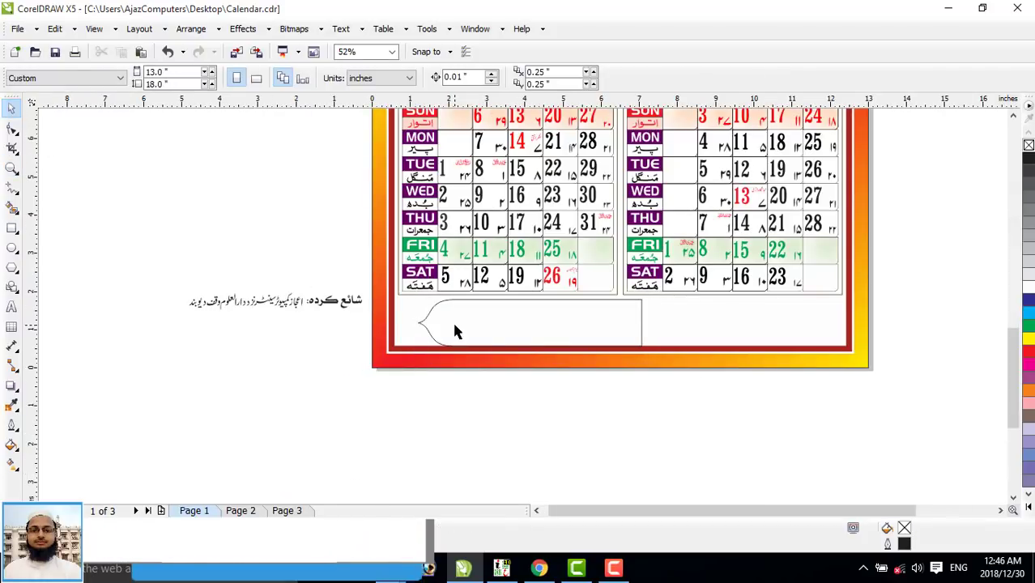
click(567, 347)
drag(642, 353, 610, 340)
click(510, 420)
- Mirror a copy of the footer shape to the right and weld both halves into one banner about 10.07 inches wide
drag(411, 323, 810, 321)
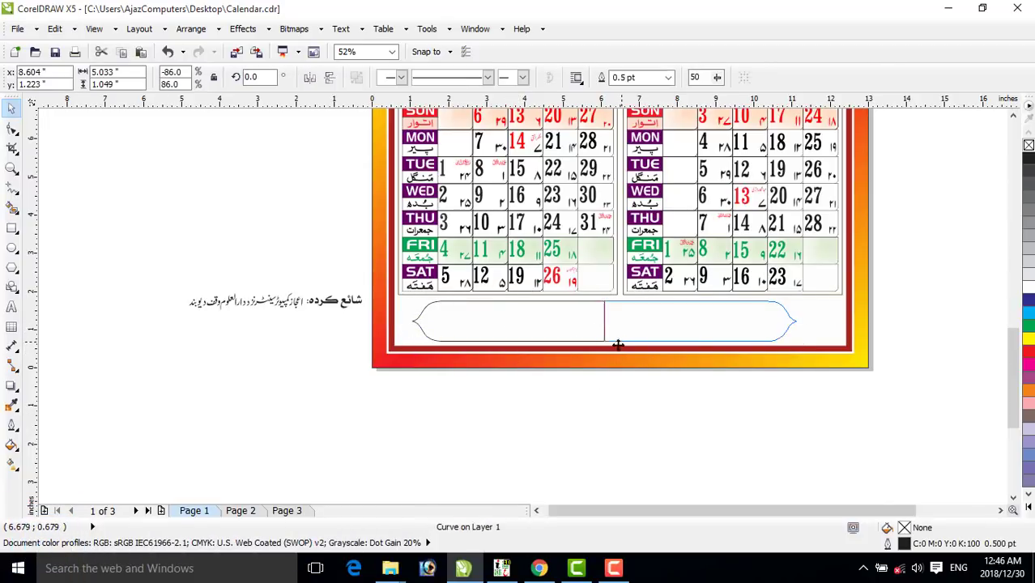
click(605, 415)
click(637, 340)
shift+click(571, 337)
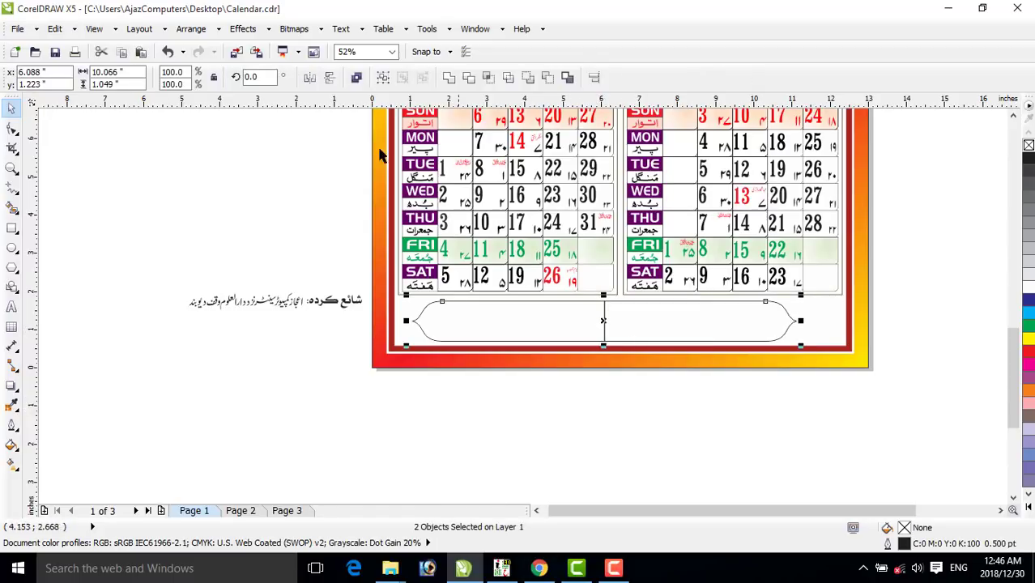
click(449, 78)
- Center the welded footer banner horizontally on the inner red frame
click(591, 343)
click(782, 338)
shift+click(807, 325)
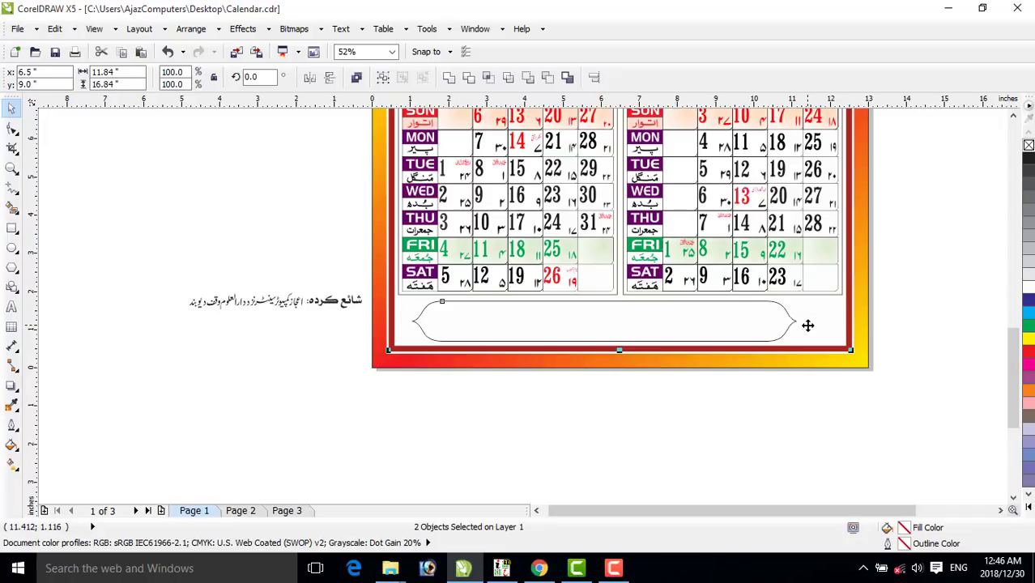
click(495, 399)
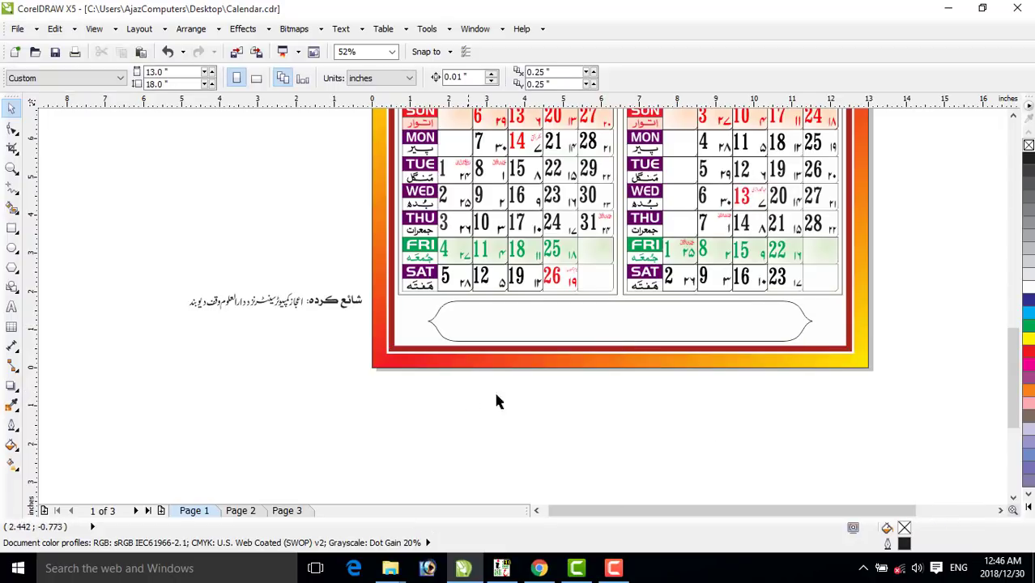
- Apply a linear gradient fill from black to white running straight down through the footer banner
click(561, 341)
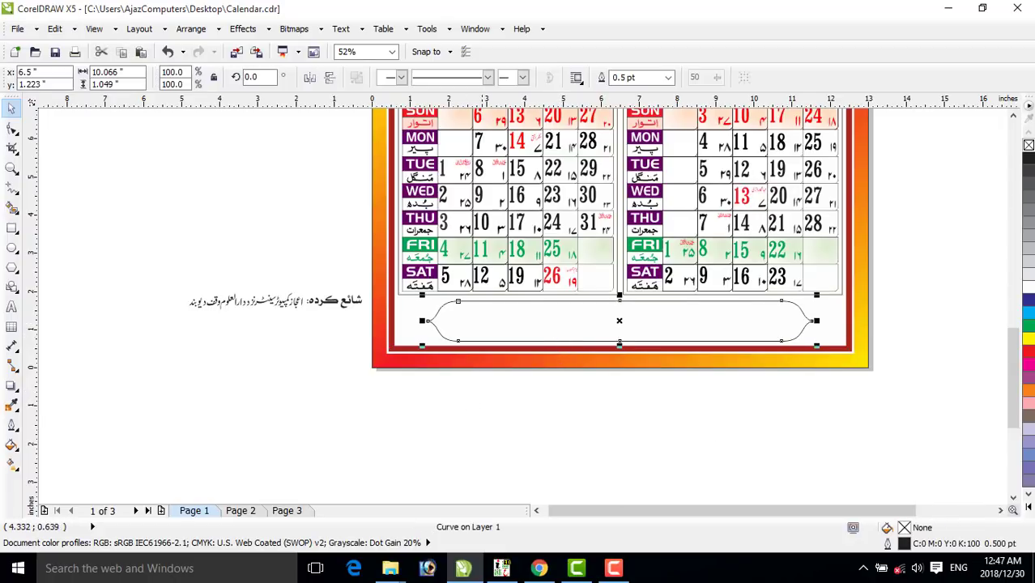
click(12, 464)
drag(602, 301, 601, 358)
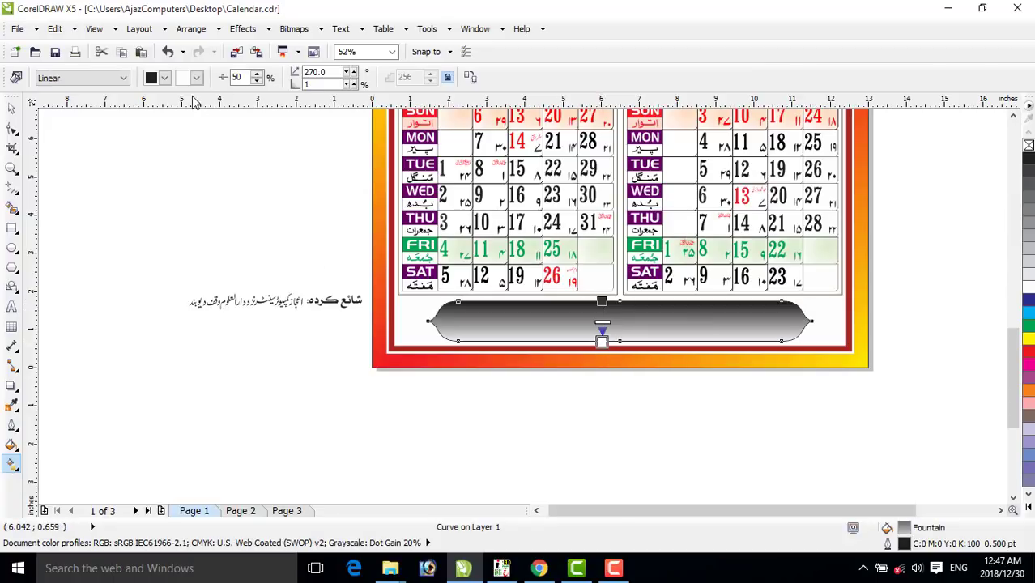
- Try blue as the start color of the footer banner's gradient
click(164, 77)
scroll(208, 125, down, 2)
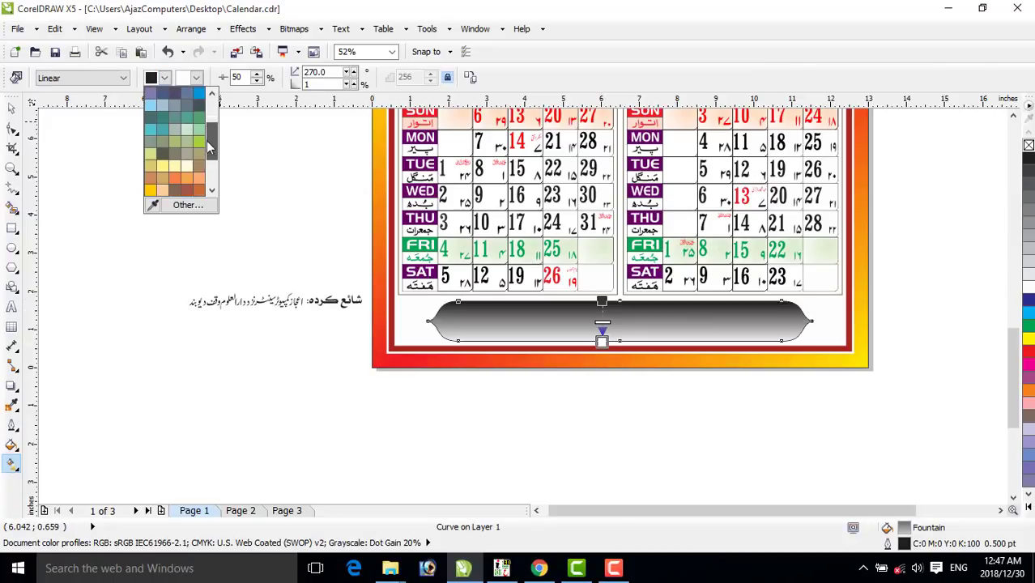
click(169, 128)
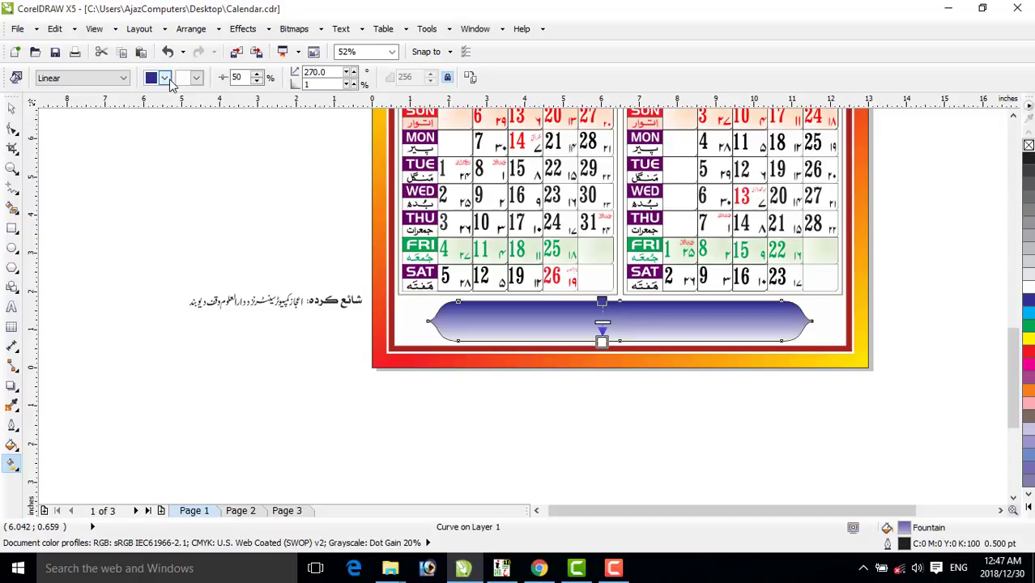
click(166, 78)
click(192, 208)
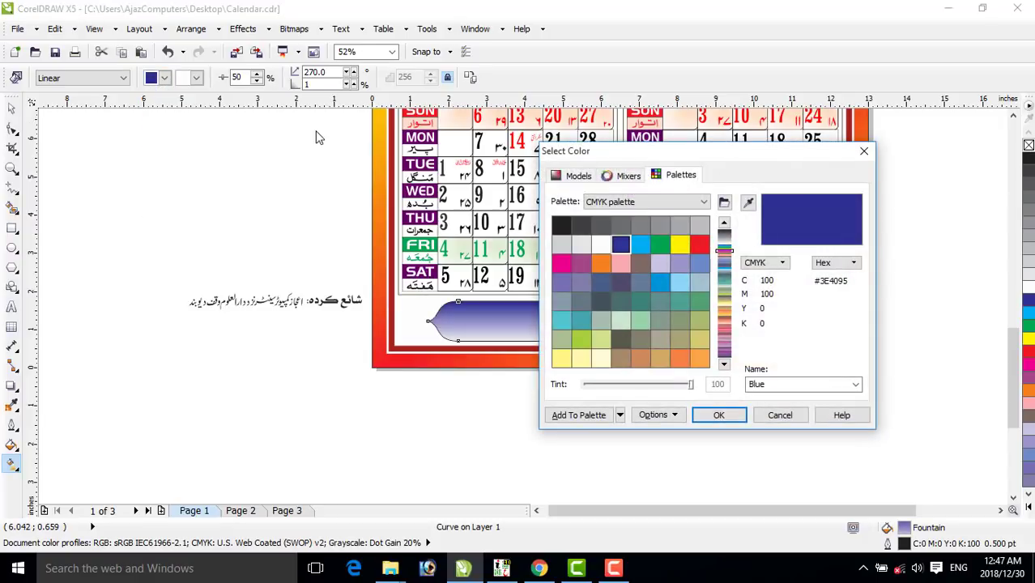
click(864, 152)
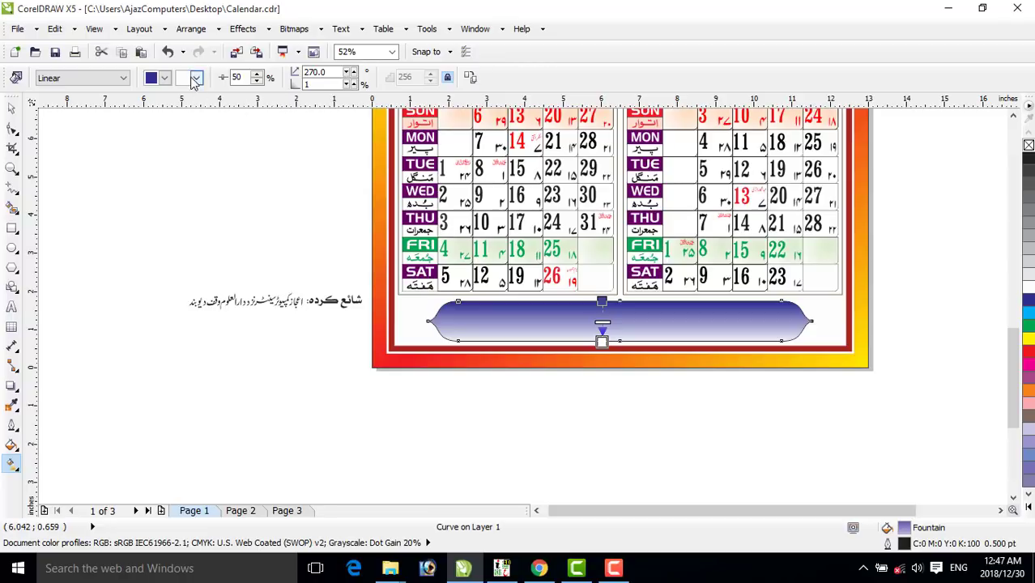
- Set the footer banner gradient's start color to cyan and its end color to blue
click(164, 79)
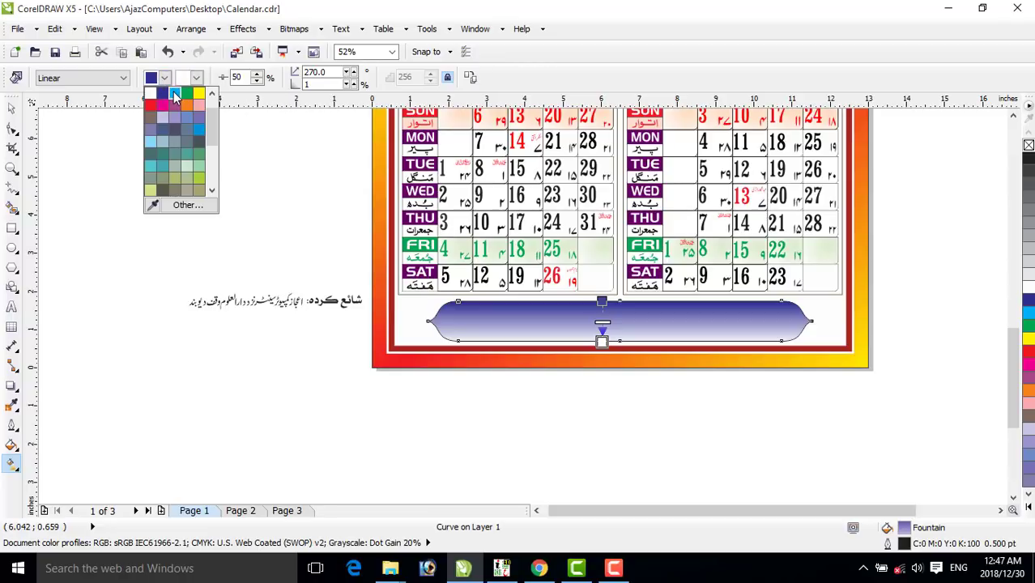
click(175, 95)
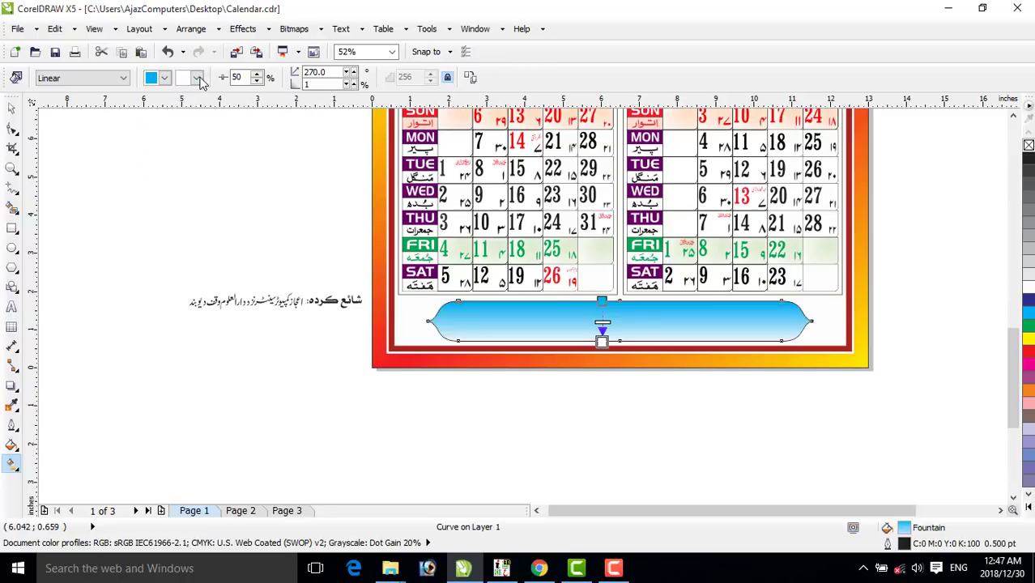
click(196, 78)
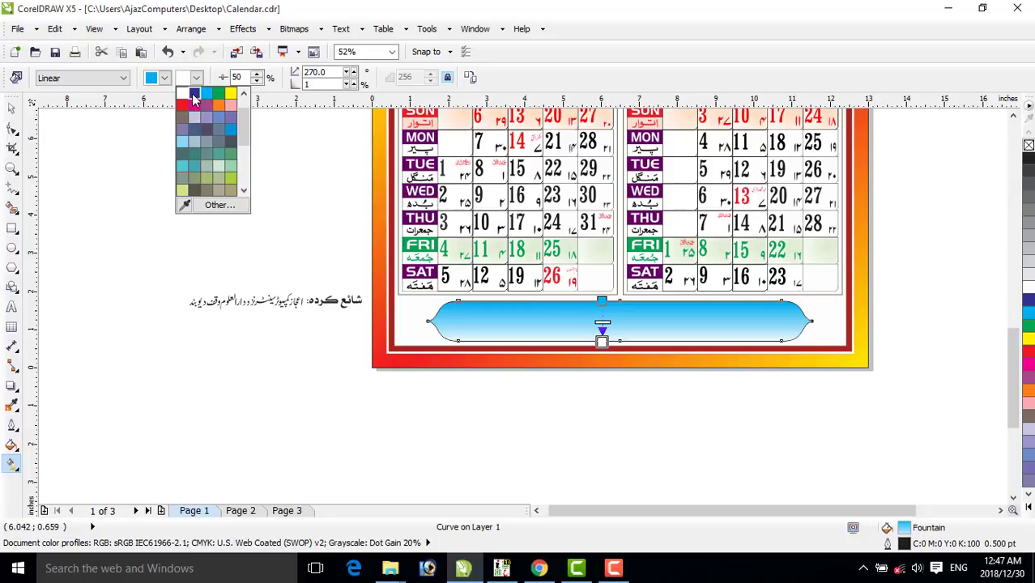
click(193, 98)
- Darken the banner gradient's end color to navy (C97 M87 Y16 K62) and shift the gradient's start point above the banner
click(196, 77)
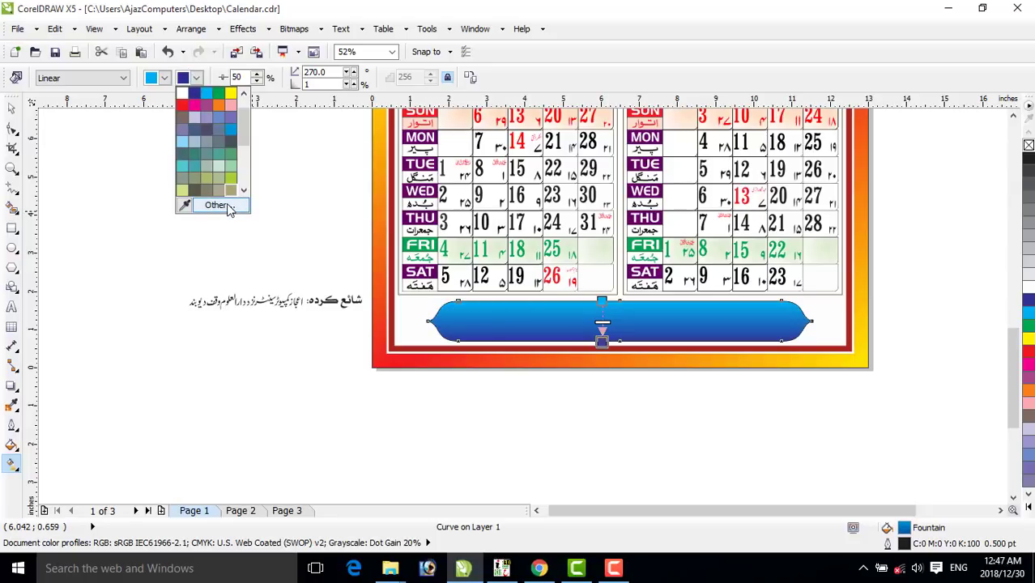
click(217, 205)
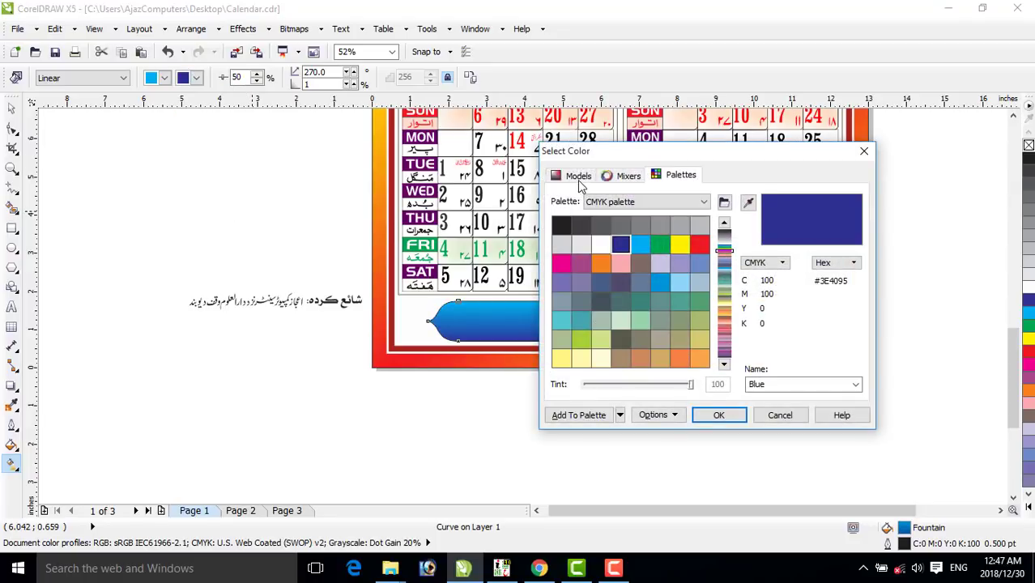
click(578, 174)
click(689, 324)
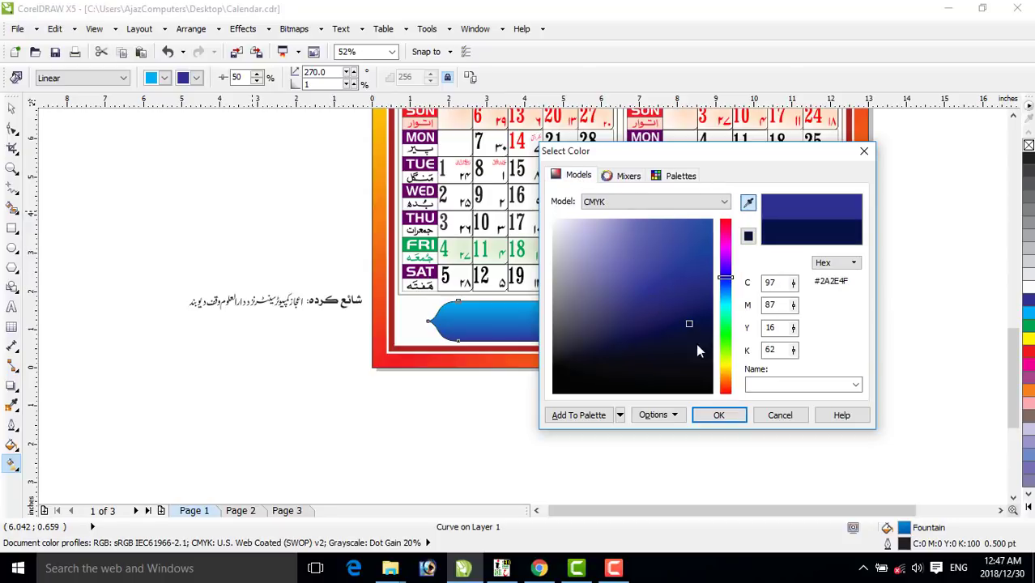
click(718, 415)
drag(602, 302, 602, 283)
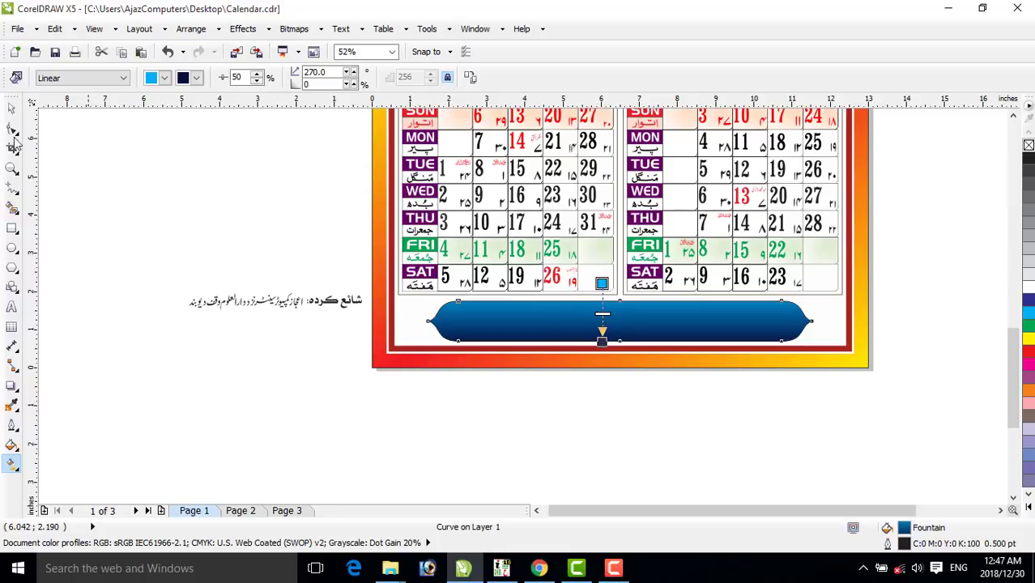
- Remove the outline from the footer banner
click(11, 108)
click(152, 171)
click(518, 319)
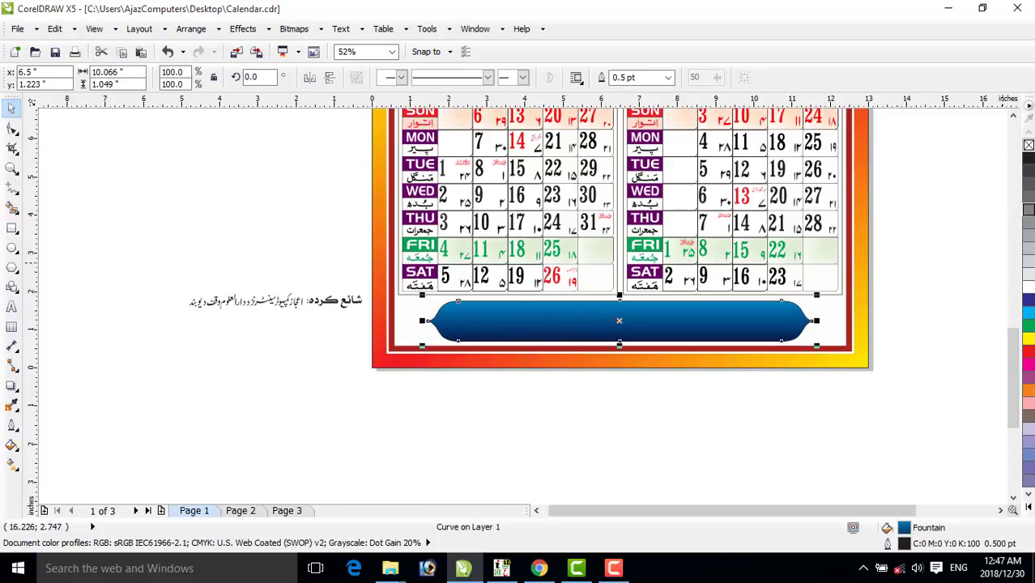
right_click(1029, 146)
click(735, 424)
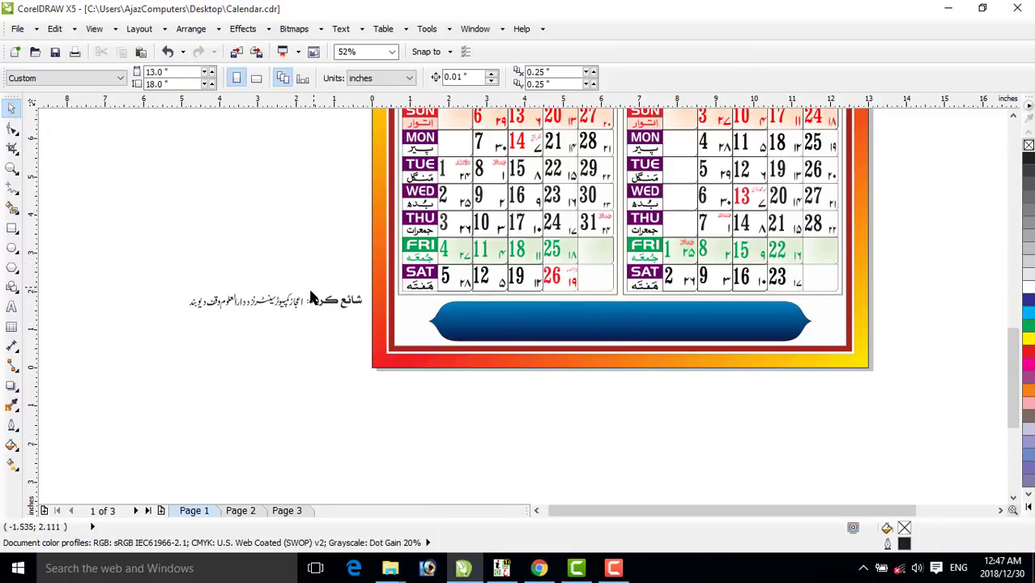
- Place the Urdu publisher line in front of the footer banner, enlarge it to about 8.06 inches wide and fill it white
drag(312, 302, 773, 358)
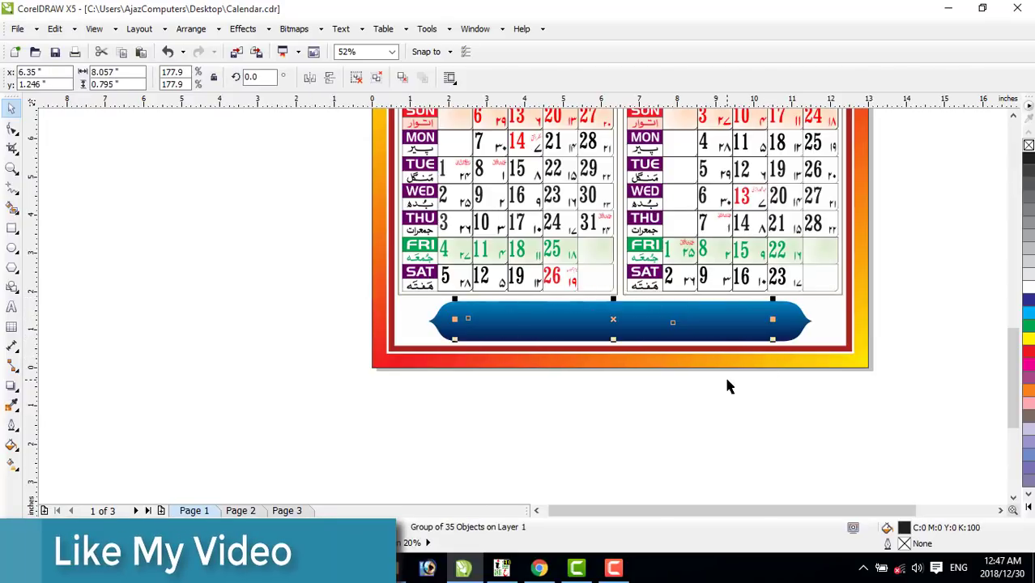
click(782, 397)
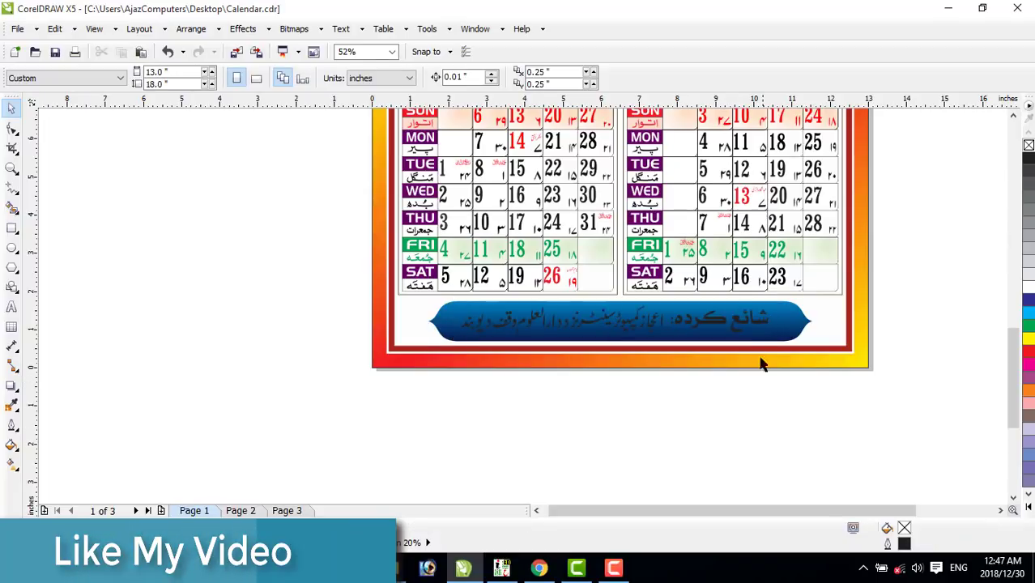
click(745, 323)
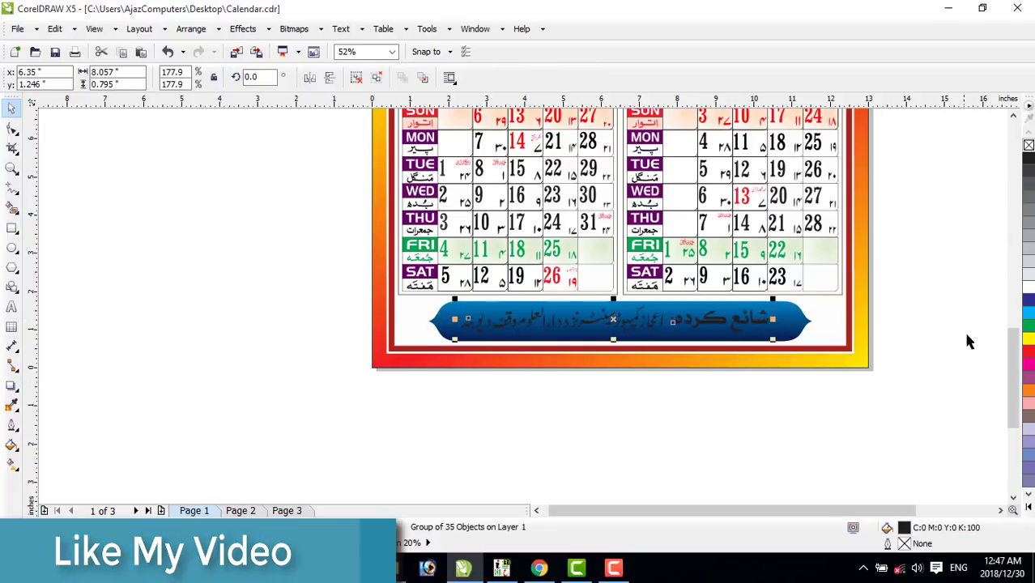
click(889, 389)
- Examine the white publisher text on the footer banner up close
click(12, 167)
drag(299, 253, 929, 384)
click(11, 108)
click(153, 199)
click(99, 184)
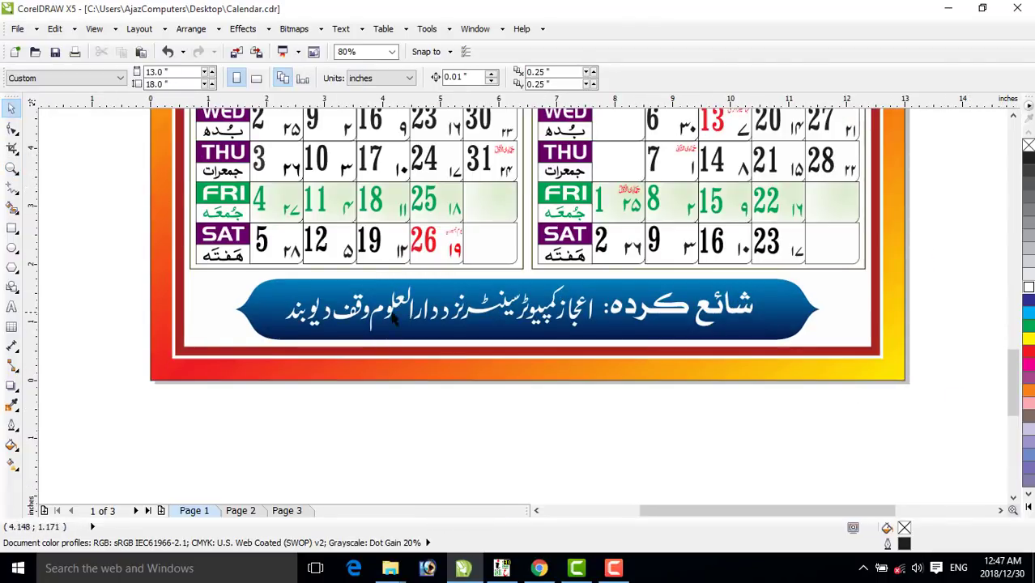
click(484, 314)
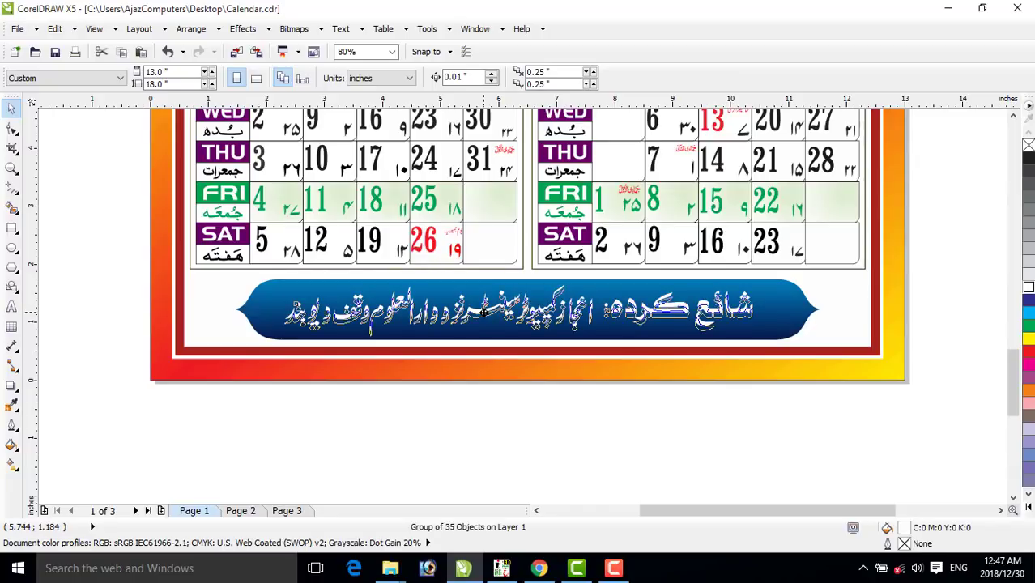
click(565, 402)
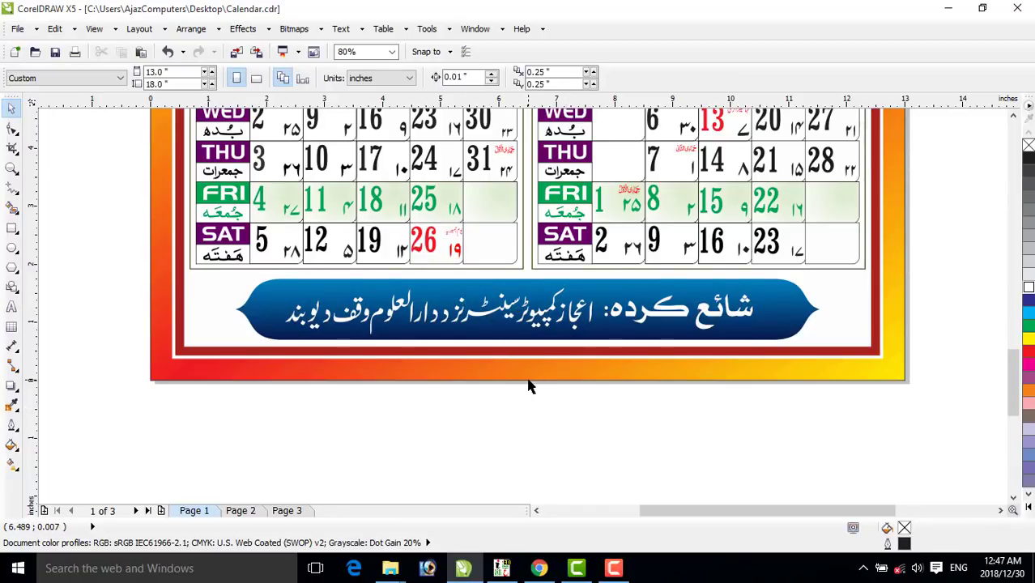
- Review the whole finished calendar page in a full-screen preview and return to the normal view
key(shift+F4)
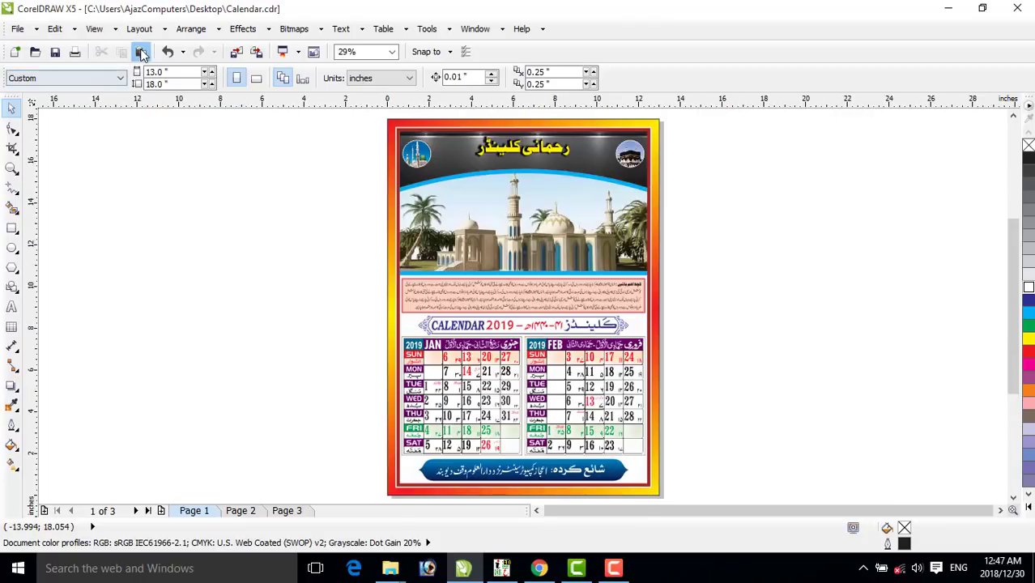
click(94, 28)
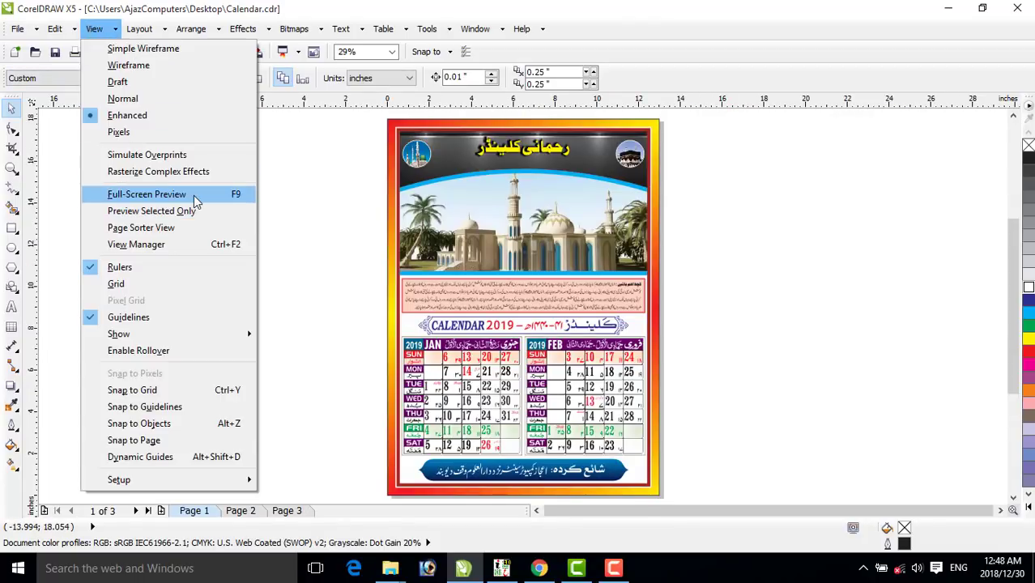
click(146, 194)
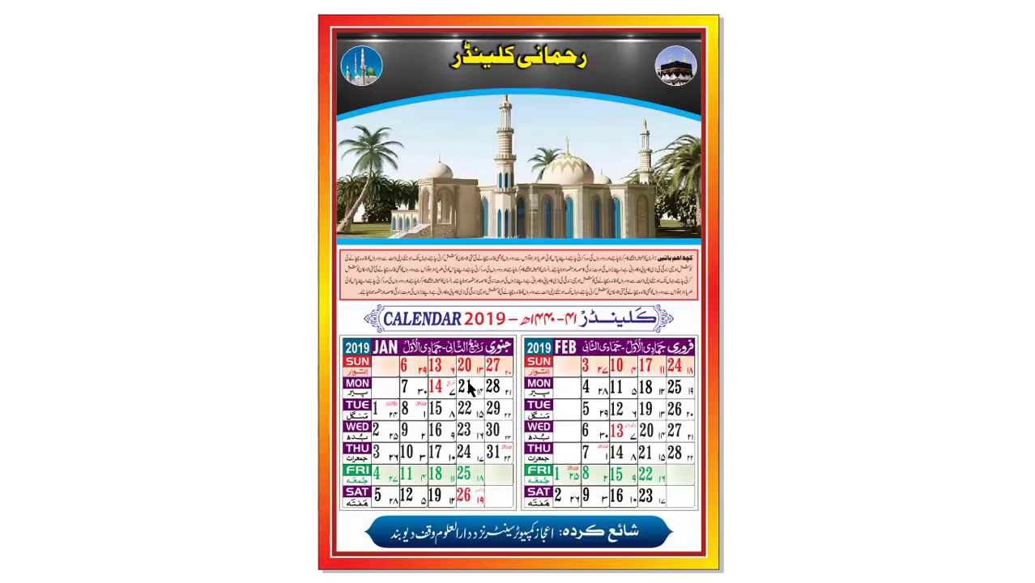
key(Escape)
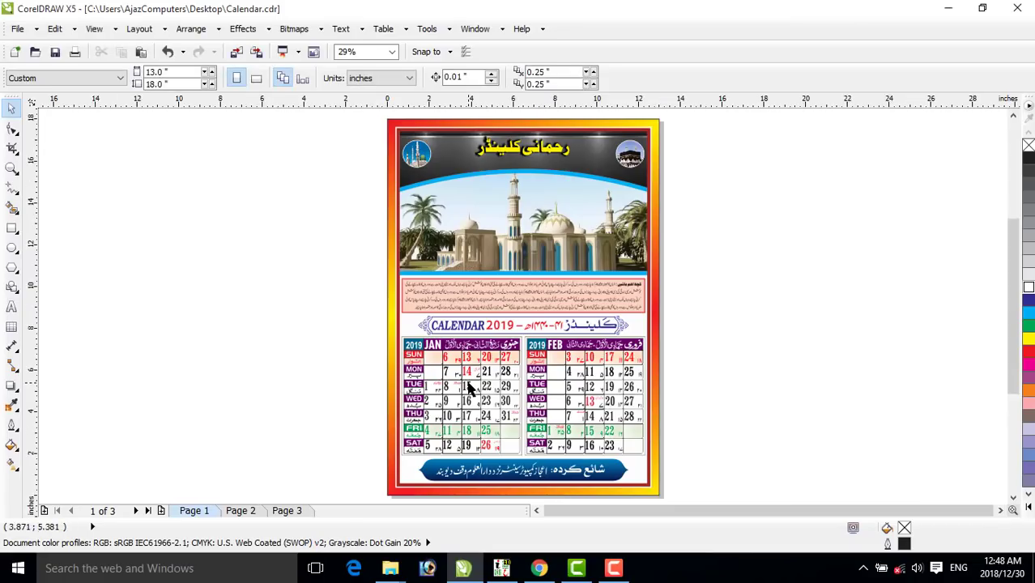